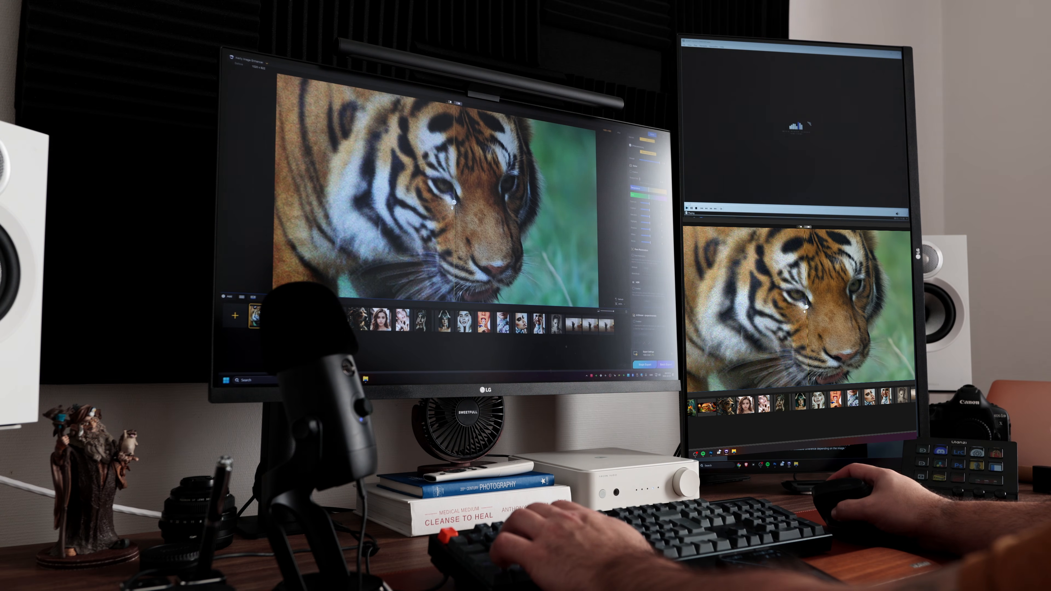
Step: Compare the tiger image before and after enhancement, and examine the enhanced butterfly image up close
{"action": "left_click_drag", "start_coordinate": [453, 202], "coordinate": [433, 200]}
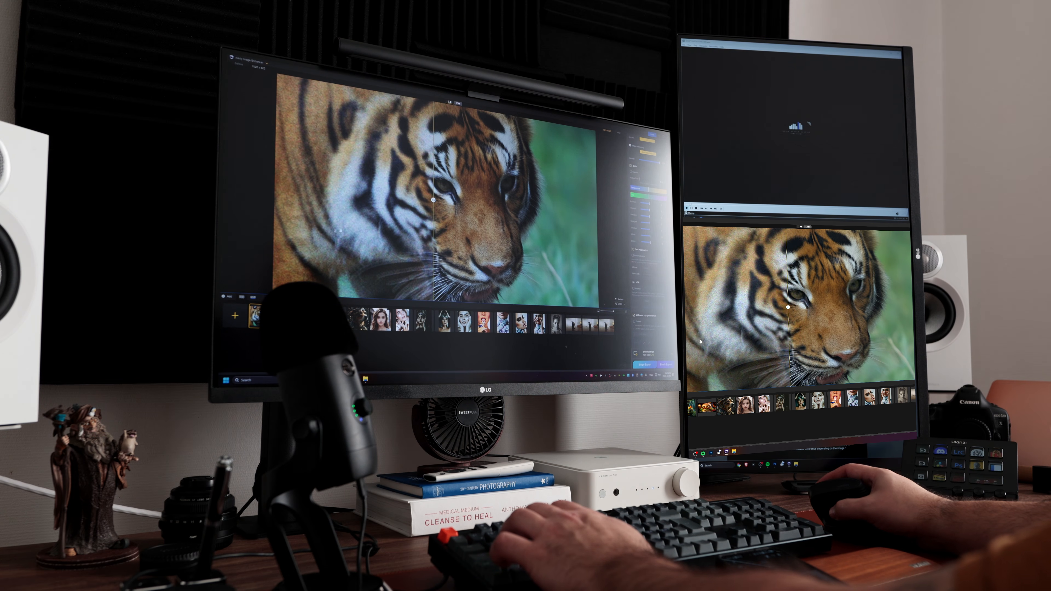
{"action": "key", "text": "Right"}
{"action": "scroll", "coordinate": [433, 201], "scroll_direction": "up", "scroll_amount": 6}
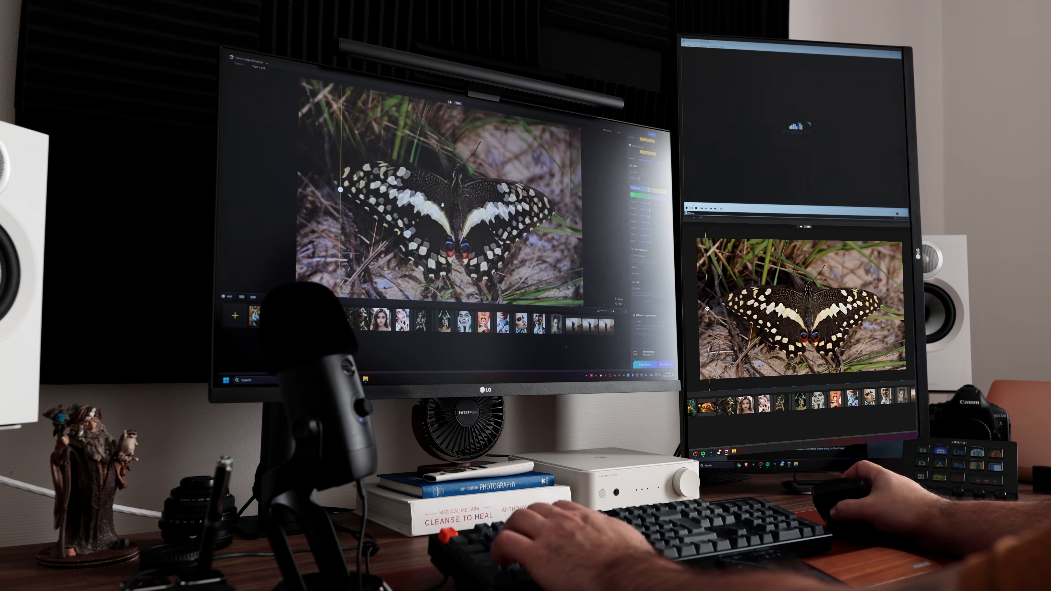
{"action": "scroll", "coordinate": [442, 205], "scroll_direction": "down", "scroll_amount": 2}
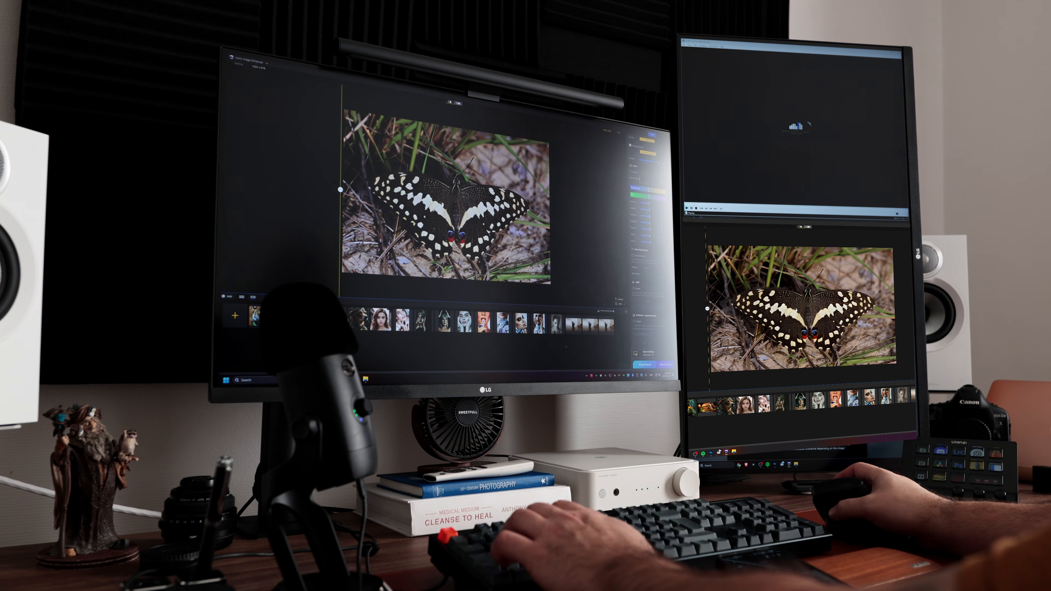
{"action": "scroll", "coordinate": [458, 210], "scroll_direction": "up", "scroll_amount": 4}
{"action": "scroll", "coordinate": [459, 209], "scroll_direction": "down", "scroll_amount": 1}
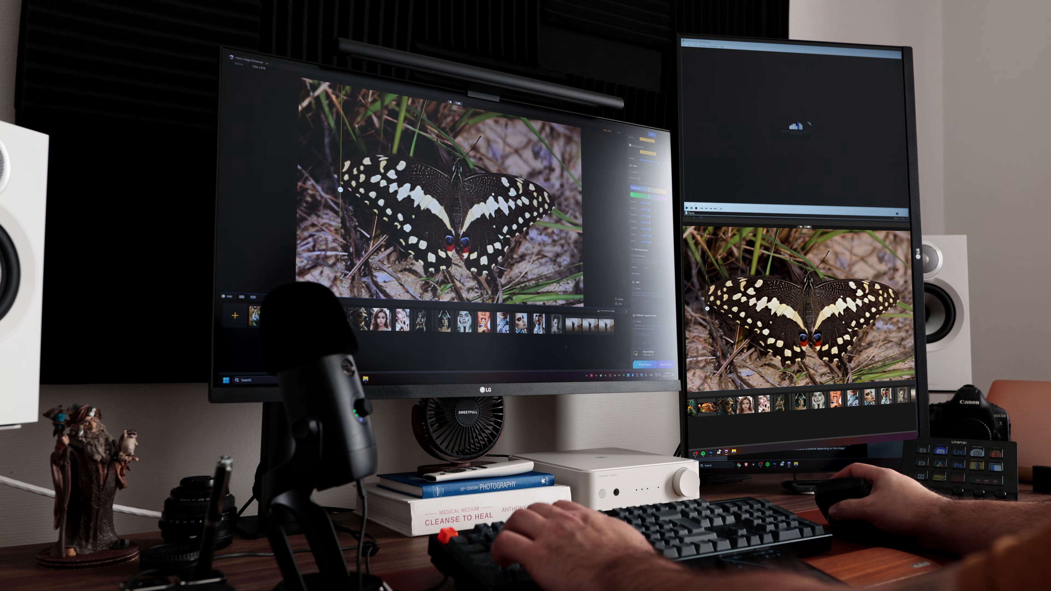
Step: Open the forest glass jar image and compare its original and enhanced details across the leaves and glass
{"action": "left_click", "coordinate": [689, 413]}
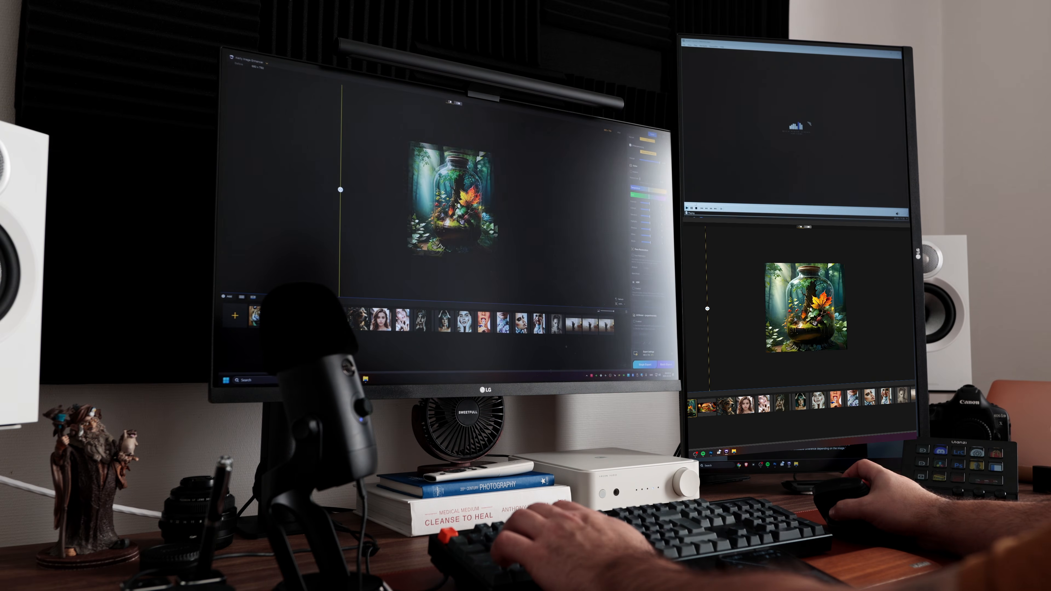
{"action": "scroll", "coordinate": [793, 309], "scroll_direction": "up", "scroll_amount": 5}
{"action": "scroll", "coordinate": [794, 309], "scroll_direction": "down", "scroll_amount": 1}
{"action": "left_click_drag", "start_coordinate": [707, 309], "coordinate": [786, 309]}
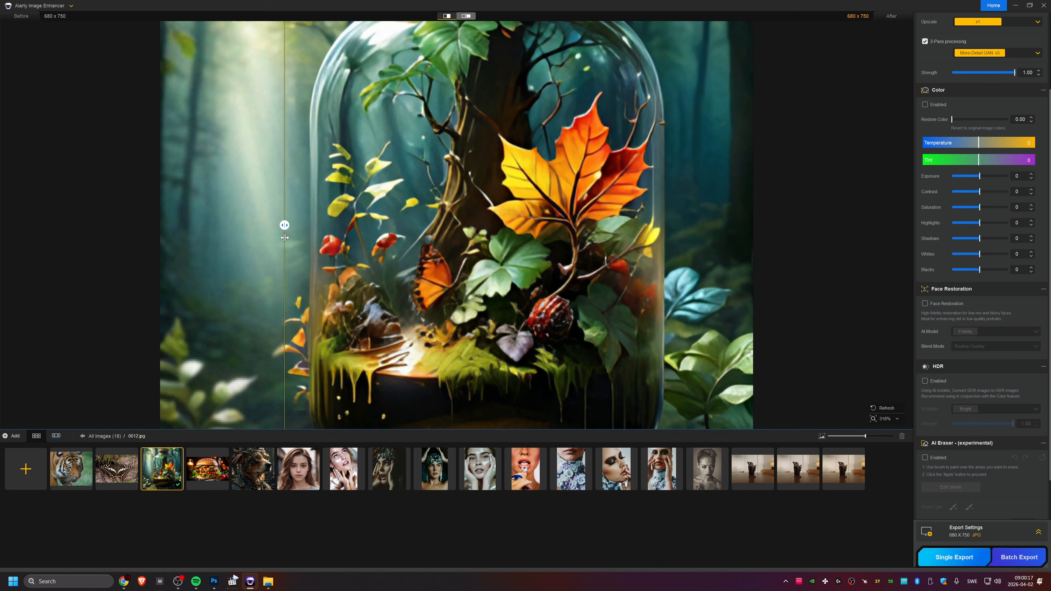
{"action": "left_click_drag", "start_coordinate": [284, 238], "coordinate": [478, 226]}
{"action": "scroll", "coordinate": [532, 222], "scroll_direction": "down", "scroll_amount": 3}
{"action": "scroll", "coordinate": [532, 222], "scroll_direction": "down", "scroll_amount": 2}
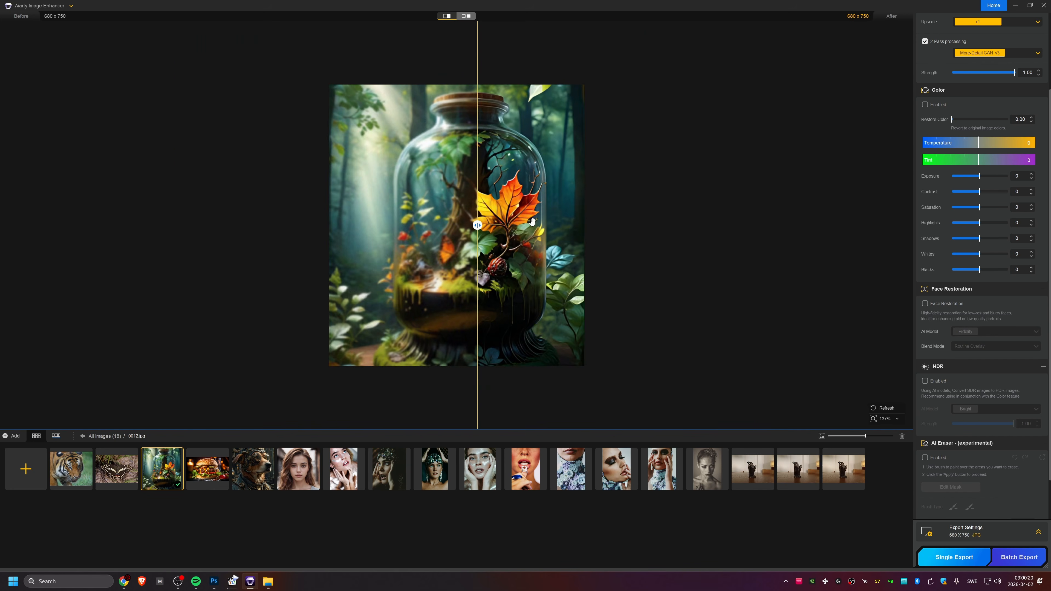
{"action": "scroll", "coordinate": [532, 221], "scroll_direction": "up", "scroll_amount": 3}
{"action": "left_click_drag", "start_coordinate": [478, 225], "coordinate": [336, 224]}
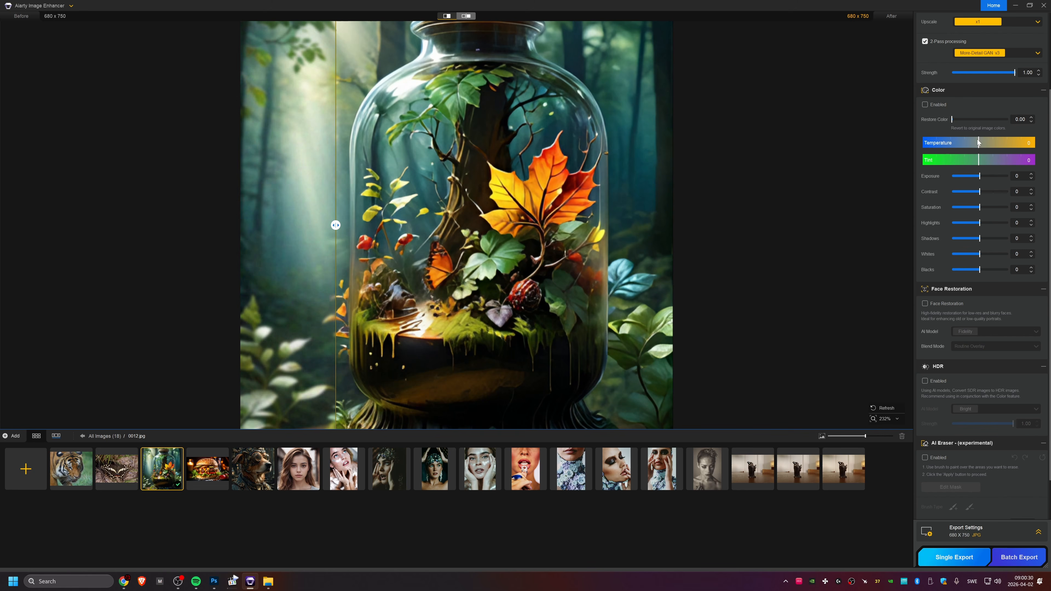
{"action": "left_click_drag", "start_coordinate": [336, 225], "coordinate": [391, 225]}
{"action": "scroll", "coordinate": [388, 219], "scroll_direction": "up", "scroll_amount": 2}
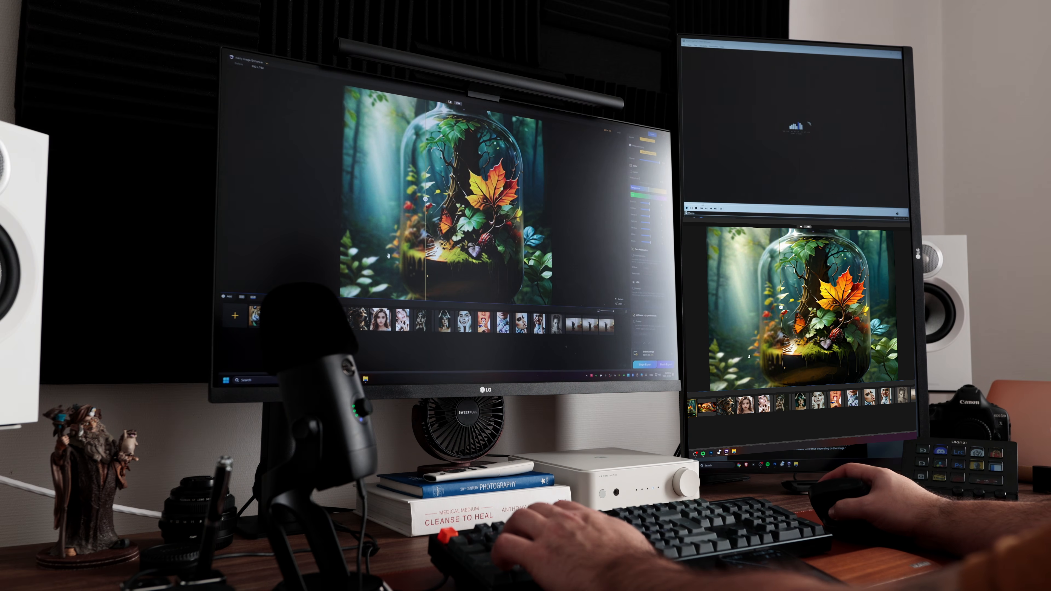
Step: Examine the burger image up close and compare its original and enhanced versions with the before/after divider
{"action": "scroll", "coordinate": [461, 199], "scroll_direction": "up", "scroll_amount": 5}
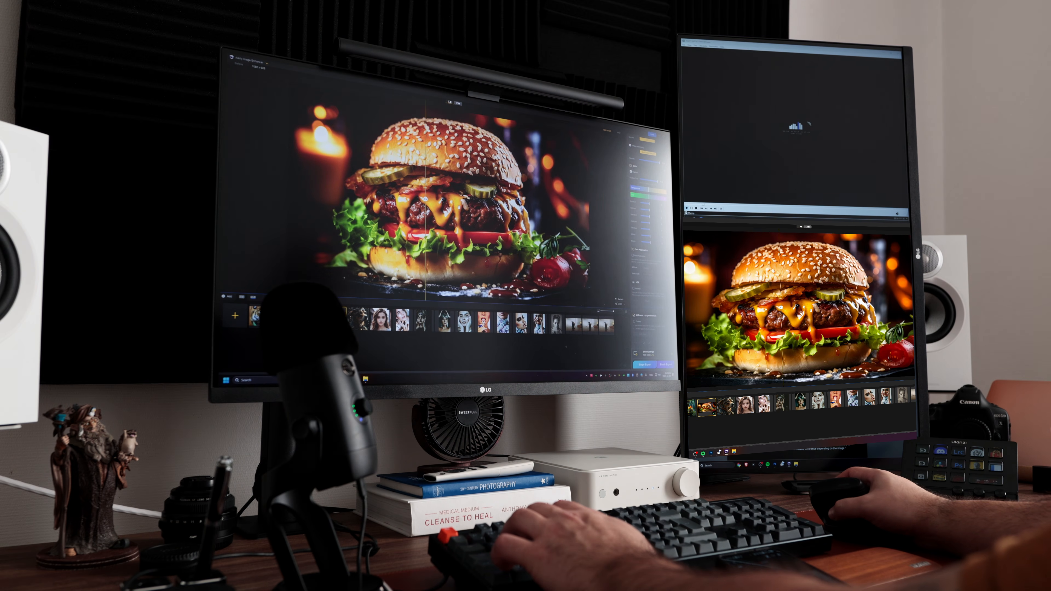
{"action": "scroll", "coordinate": [461, 198], "scroll_direction": "down", "scroll_amount": 1}
{"action": "left_click_drag", "start_coordinate": [426, 200], "coordinate": [373, 193]}
{"action": "scroll", "coordinate": [450, 213], "scroll_direction": "down", "scroll_amount": 3}
{"action": "scroll", "coordinate": [450, 212], "scroll_direction": "up", "scroll_amount": 7}
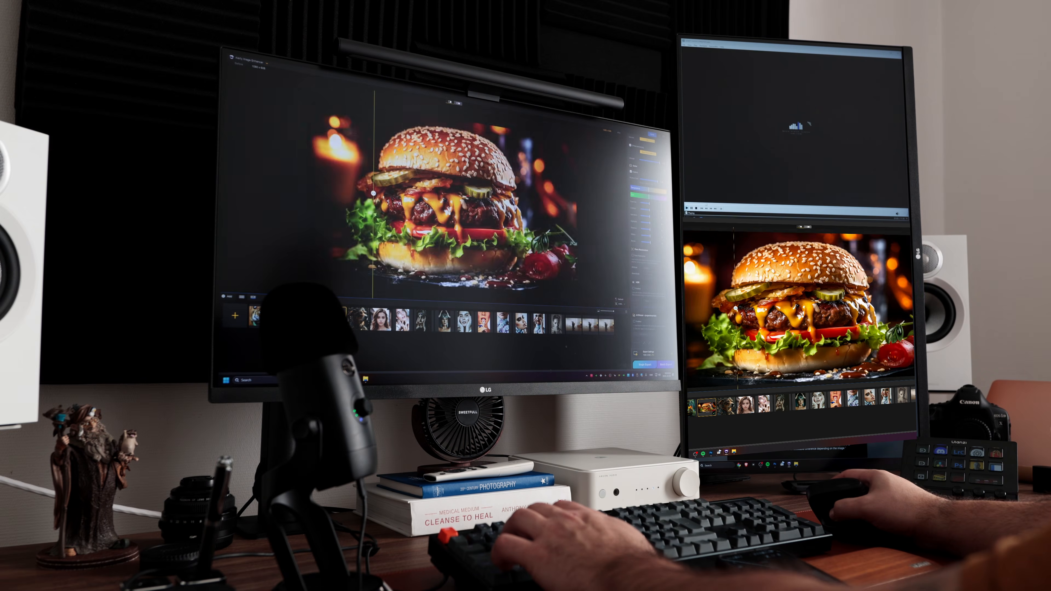
{"action": "scroll", "coordinate": [450, 213], "scroll_direction": "down", "scroll_amount": 2}
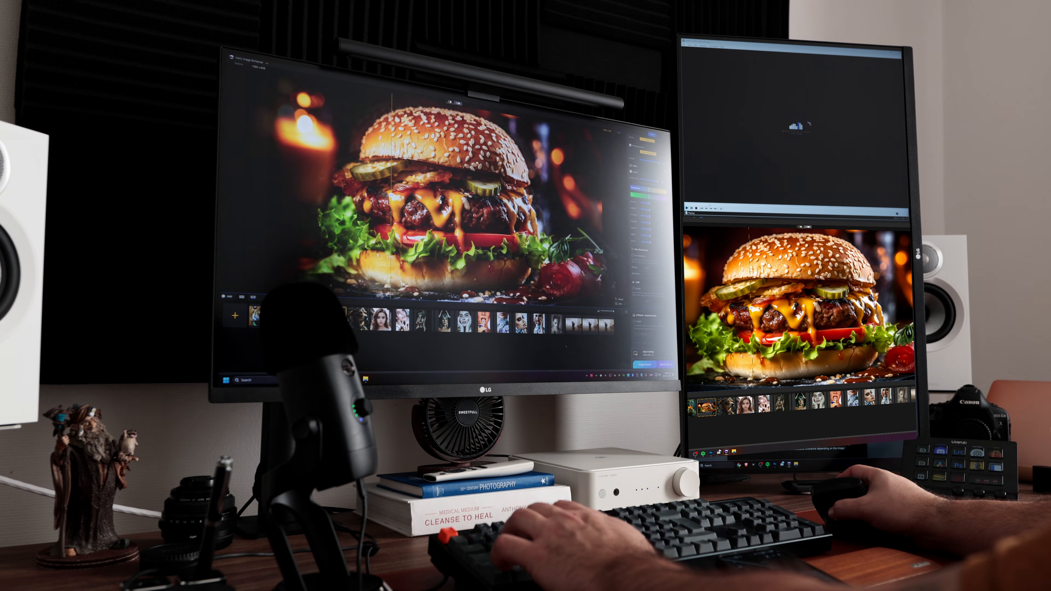
Step: Open the portrait of the long-haired woman and compare the face and hair before and after enhancement
{"action": "left_click", "coordinate": [381, 319]}
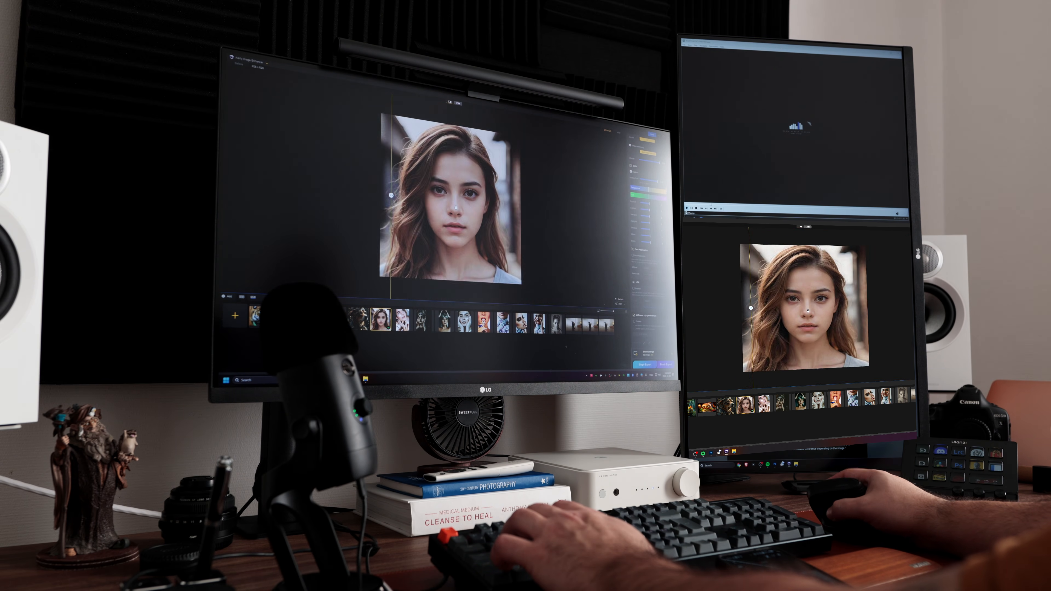
{"action": "left_click_drag", "start_coordinate": [390, 195], "coordinate": [361, 196]}
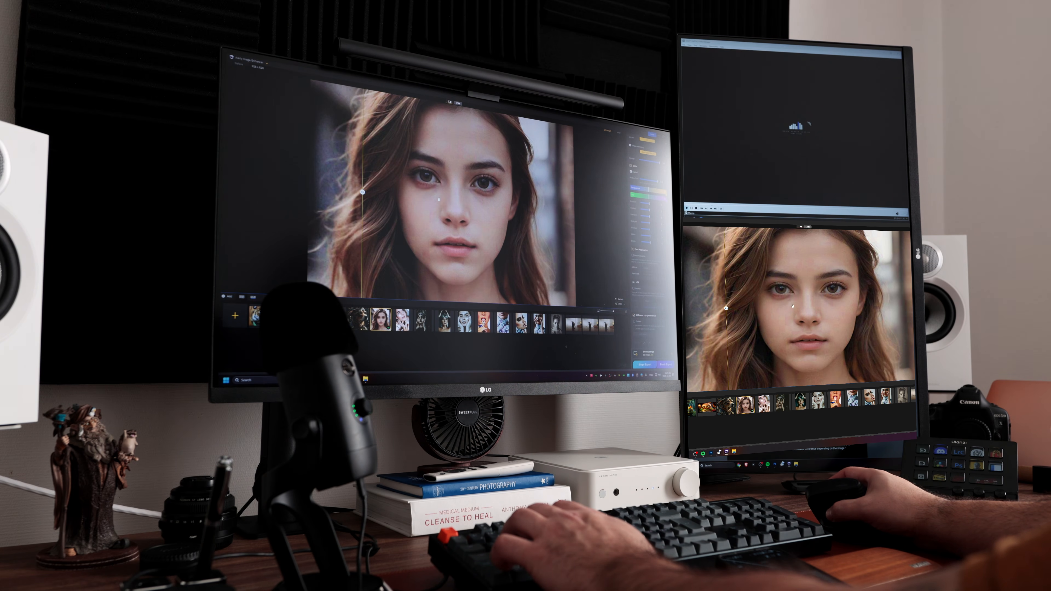
{"action": "scroll", "coordinate": [439, 200], "scroll_direction": "down", "scroll_amount": 4}
{"action": "scroll", "coordinate": [439, 199], "scroll_direction": "down", "scroll_amount": 2}
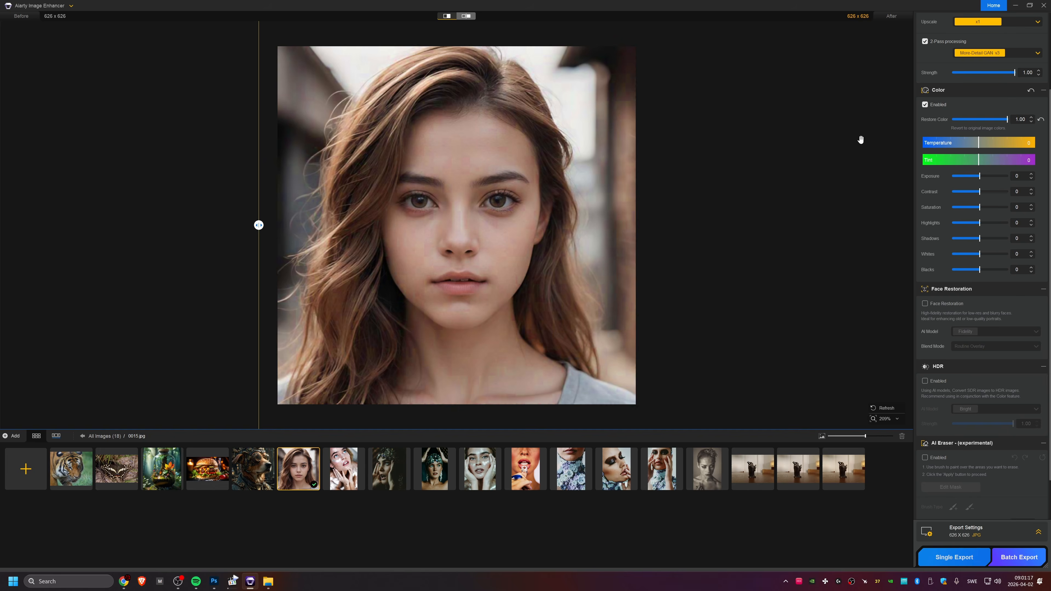
Step: Inspect the woman's portrait up close and reset its Color adjustments
{"action": "scroll", "coordinate": [861, 139], "scroll_direction": "up", "scroll_amount": 2}
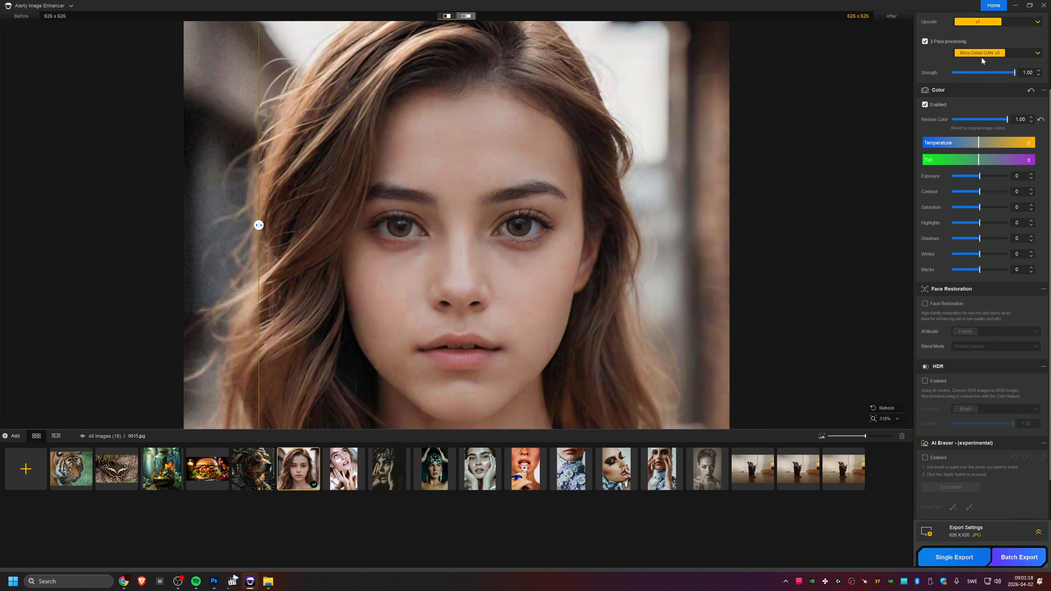
{"action": "scroll", "coordinate": [987, 75], "scroll_direction": "up", "scroll_amount": 2}
{"action": "scroll", "coordinate": [1015, 110], "scroll_direction": "up", "scroll_amount": 1}
{"action": "left_click", "coordinate": [1030, 93]}
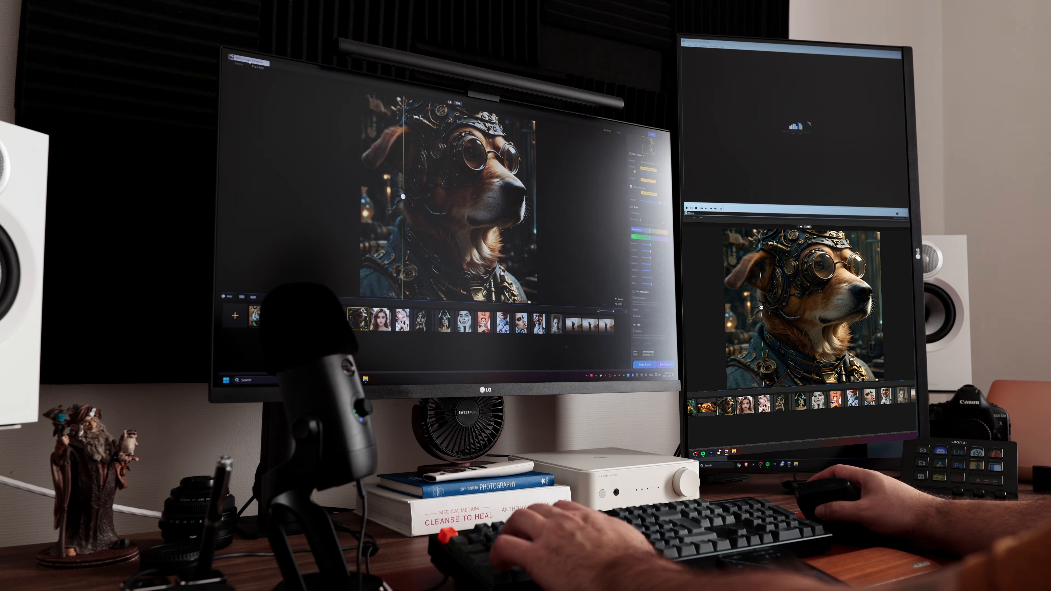
Step: Look through the application settings, including the file paths, output naming, DPI, tile size and preview options
{"action": "left_click", "coordinate": [259, 62]}
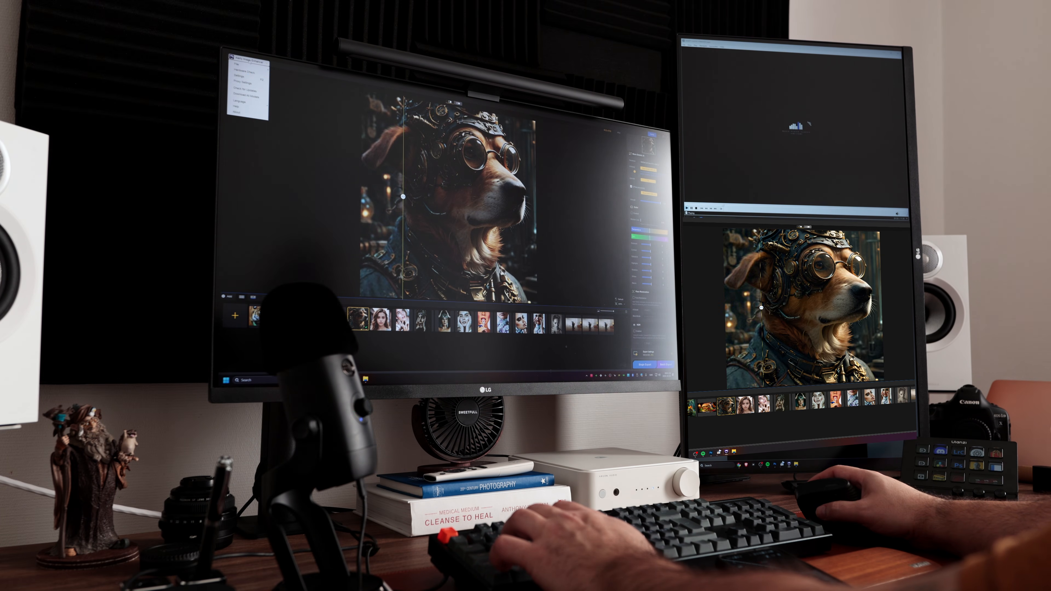
{"action": "left_click", "coordinate": [247, 78]}
{"action": "scroll", "coordinate": [874, 354], "scroll_direction": "down", "scroll_amount": 5}
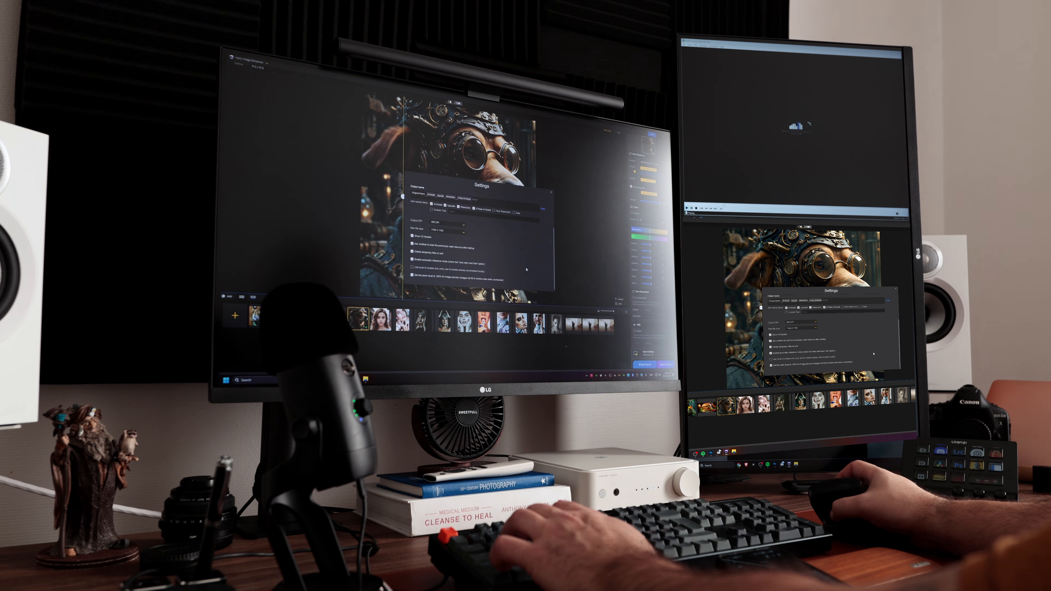
{"action": "scroll", "coordinate": [874, 353], "scroll_direction": "up", "scroll_amount": 5}
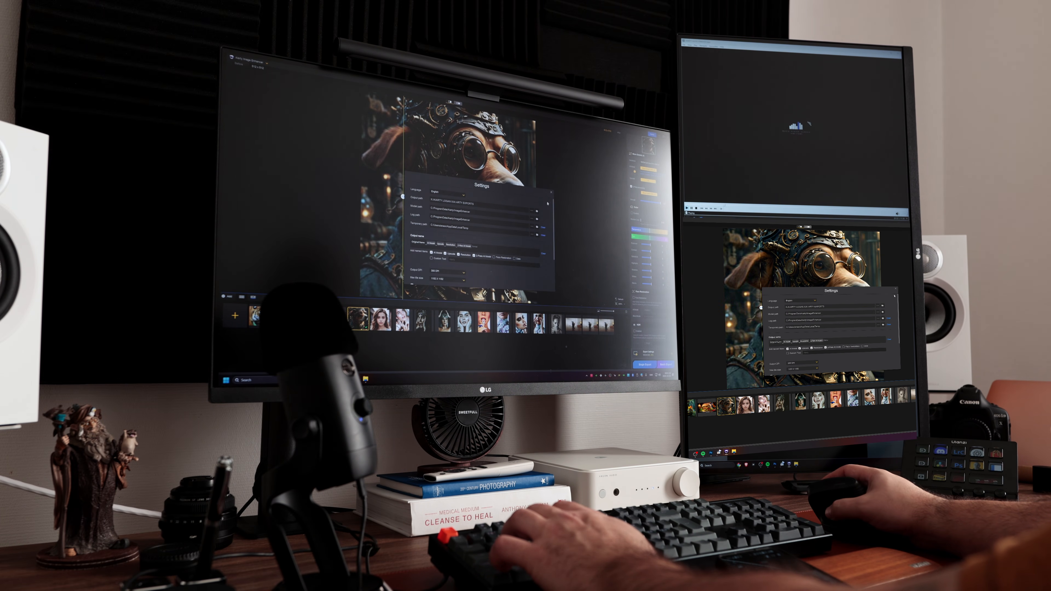
{"action": "key", "text": "Escape"}
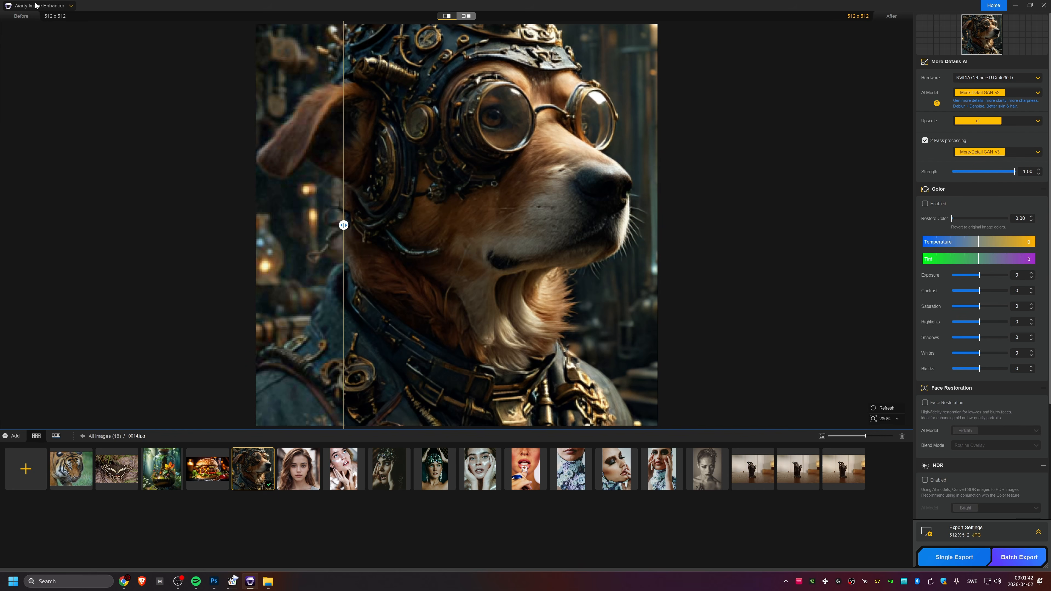
{"action": "left_click", "coordinate": [40, 5]}
{"action": "left_click", "coordinate": [41, 27]}
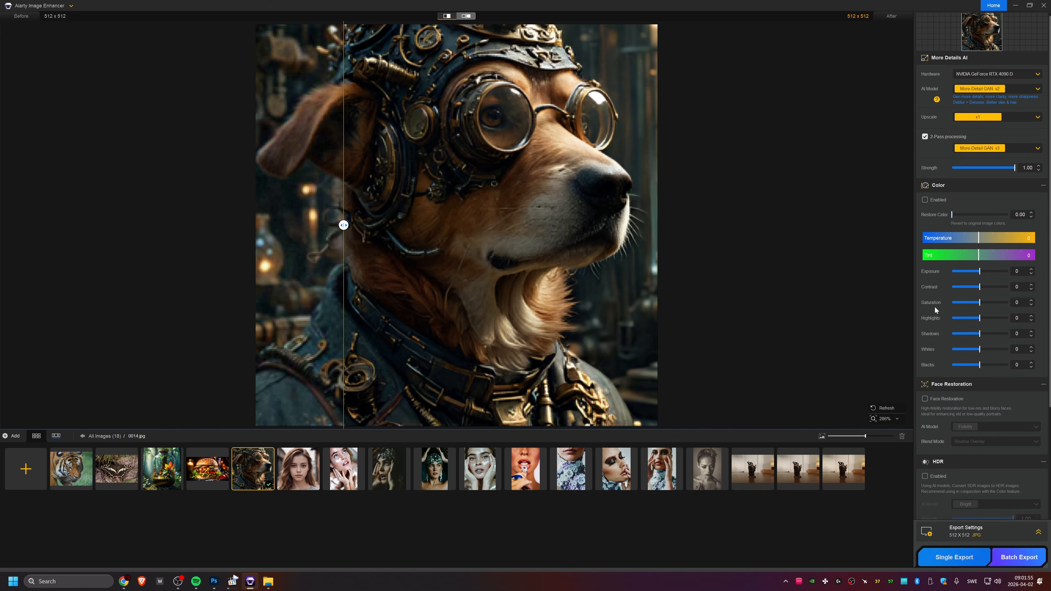
{"action": "scroll", "coordinate": [935, 309], "scroll_direction": "up", "scroll_amount": 1}
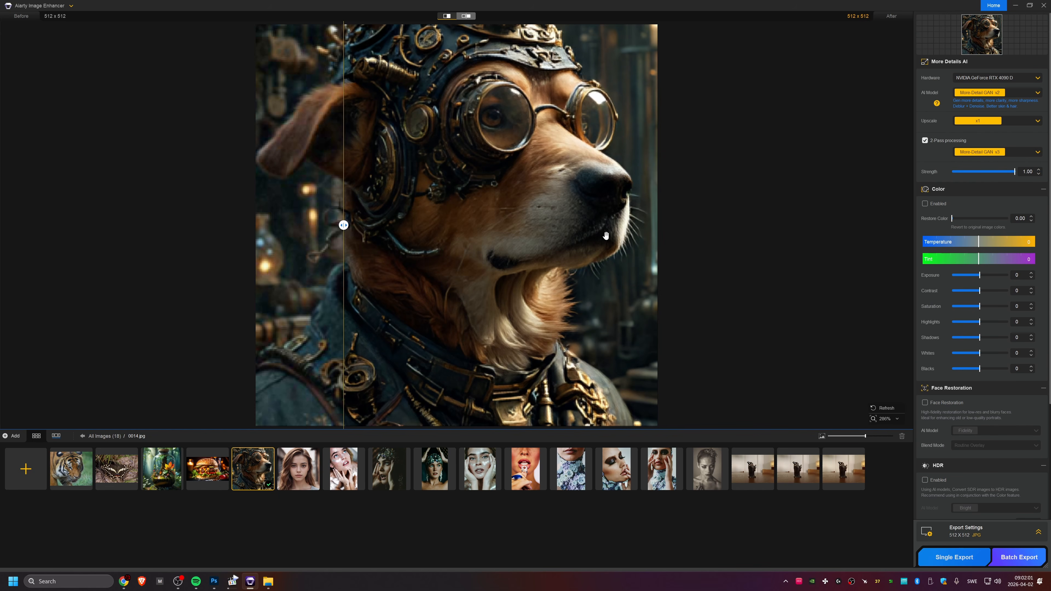
{"action": "scroll", "coordinate": [466, 219], "scroll_direction": "down", "scroll_amount": 2}
{"action": "scroll", "coordinate": [466, 219], "scroll_direction": "up", "scroll_amount": 2}
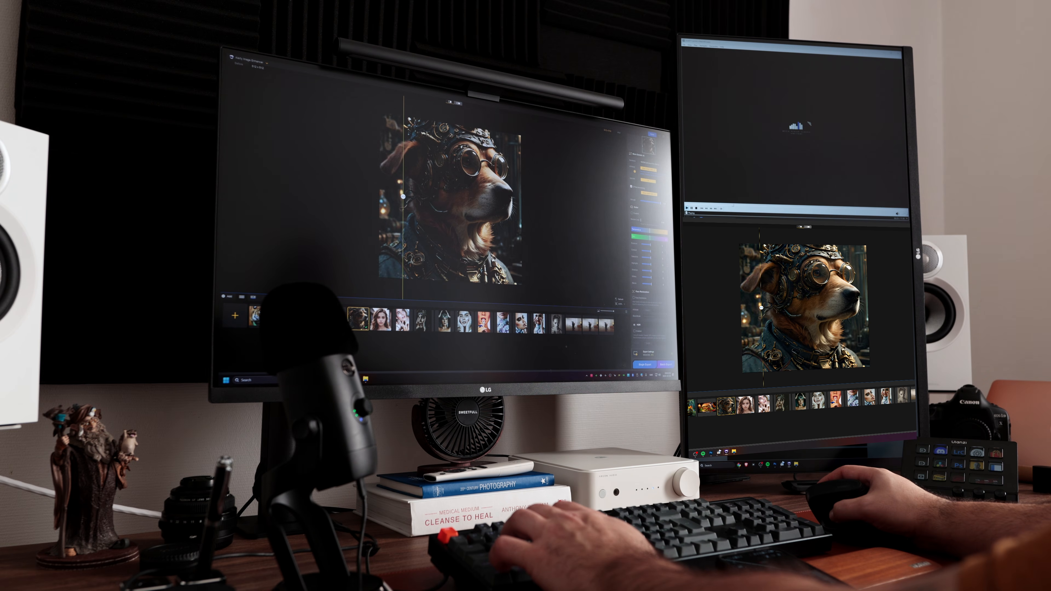
Step: Open the tiger image and reduce its Restore Color strength
{"action": "left_click", "coordinate": [71, 468]}
{"action": "scroll", "coordinate": [449, 206], "scroll_direction": "down", "scroll_amount": 2}
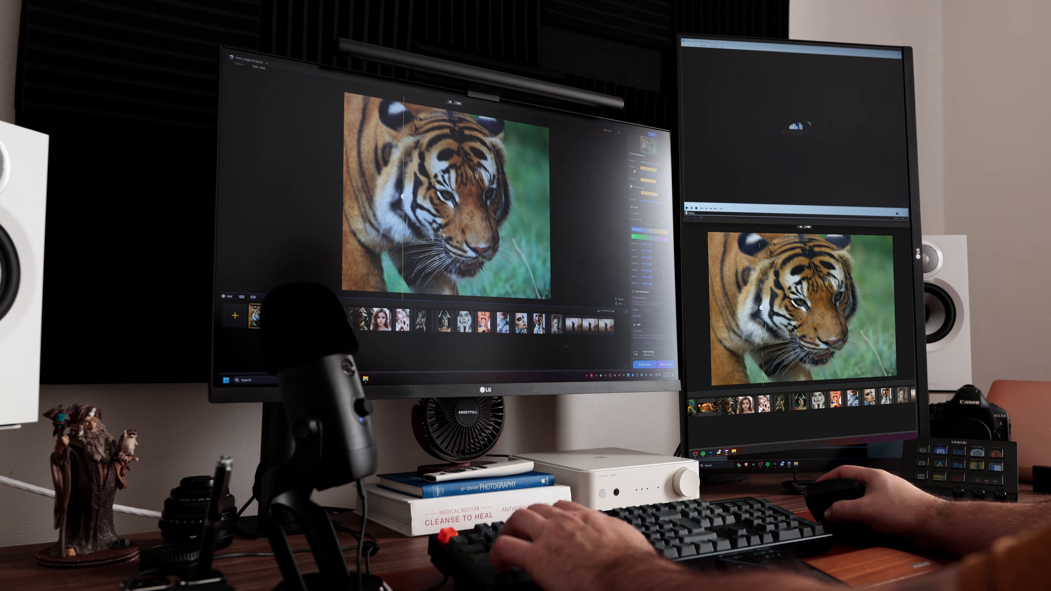
{"action": "scroll", "coordinate": [448, 208], "scroll_direction": "down", "scroll_amount": 2}
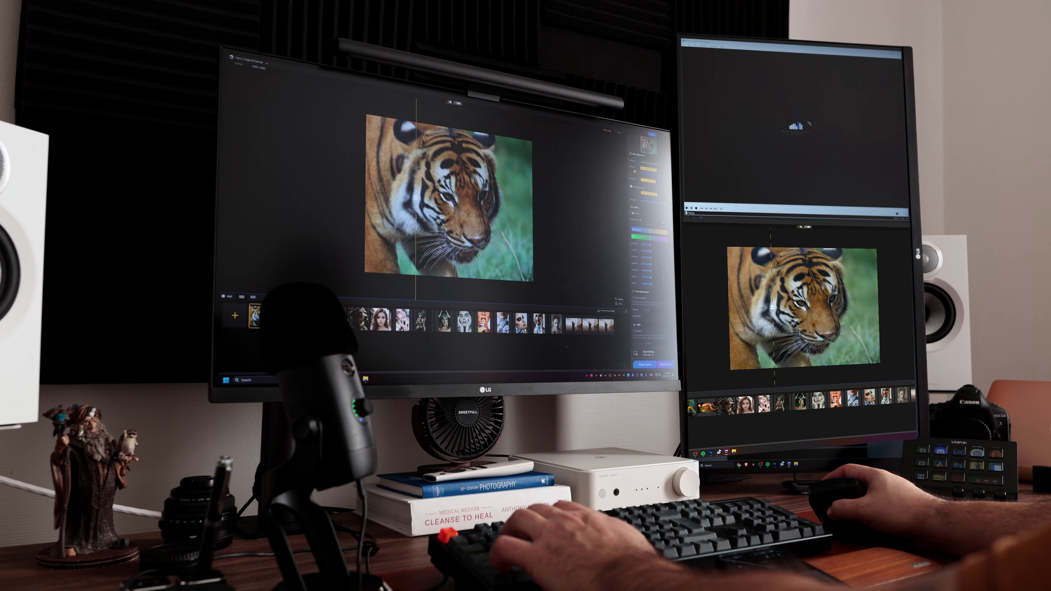
{"action": "scroll", "coordinate": [448, 198], "scroll_direction": "up", "scroll_amount": 2}
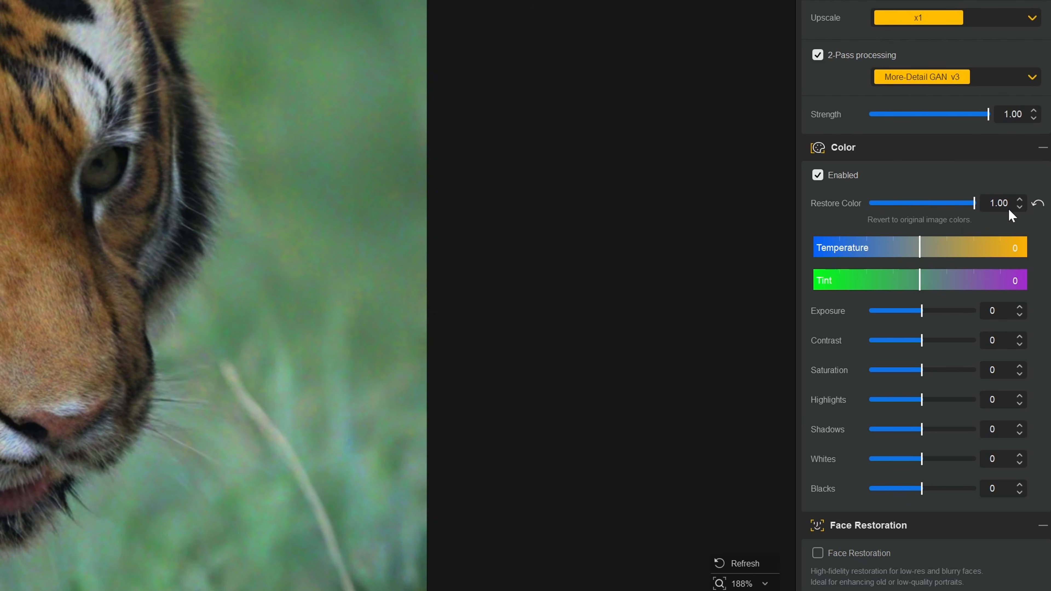
{"action": "left_click_drag", "start_coordinate": [974, 203], "coordinate": [904, 203]}
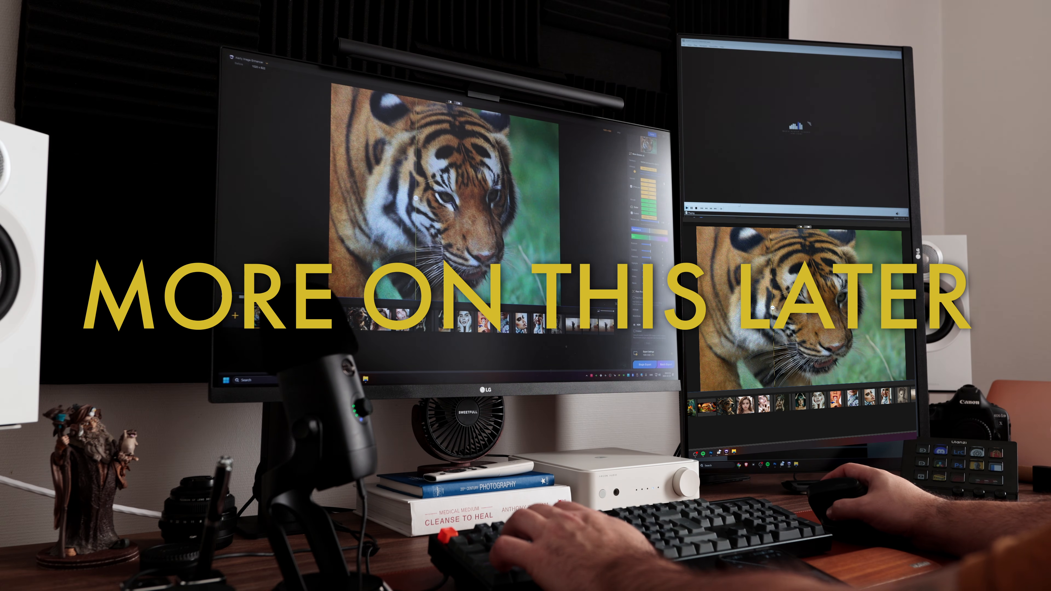
Step: Choose another AI model for the tiger image and inspect the reprocessed preview up close and as a whole
{"action": "left_click", "coordinate": [648, 193]}
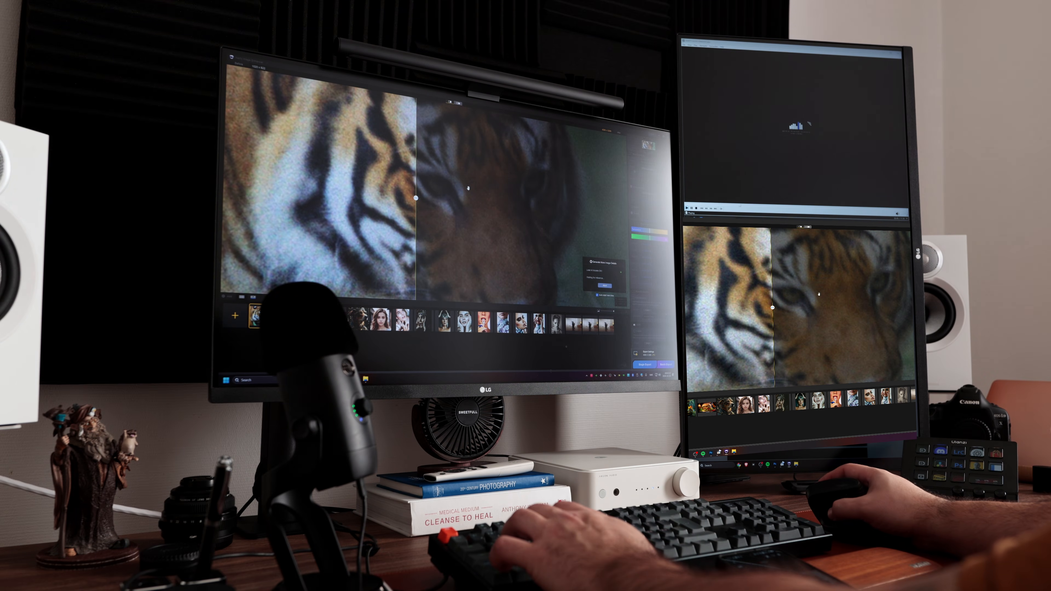
{"action": "scroll", "coordinate": [468, 187], "scroll_direction": "down", "scroll_amount": 1}
{"action": "scroll", "coordinate": [468, 187], "scroll_direction": "down", "scroll_amount": 3}
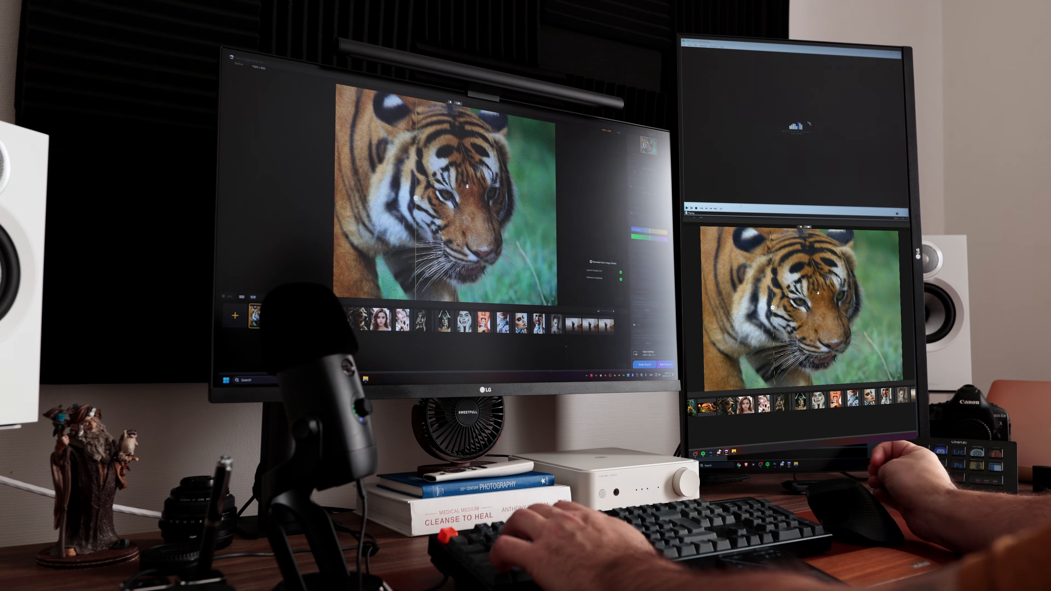
{"action": "scroll", "coordinate": [468, 186], "scroll_direction": "up", "scroll_amount": 4}
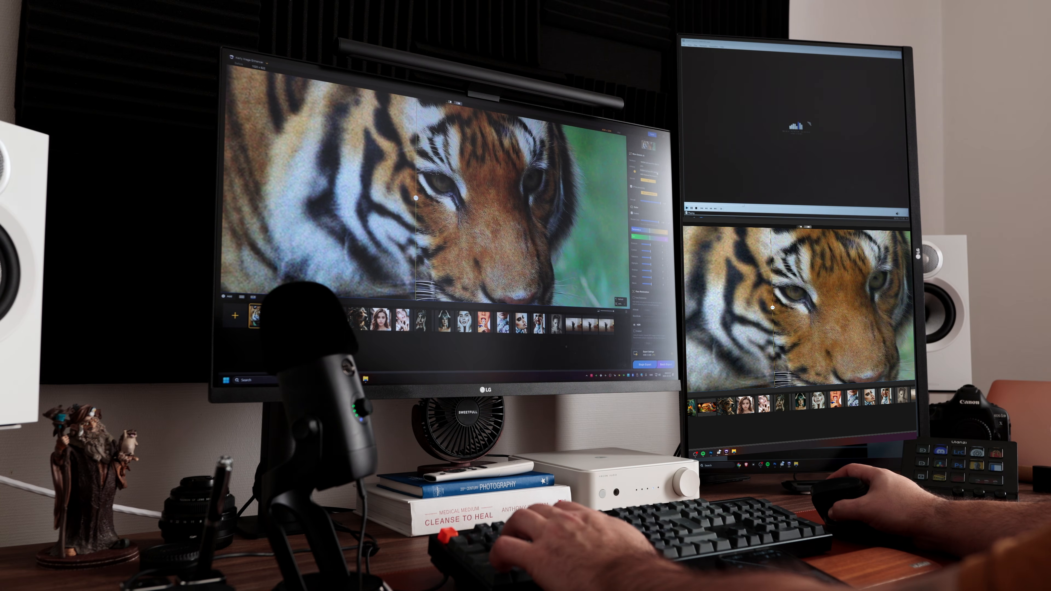
{"action": "left_click", "coordinate": [661, 167]}
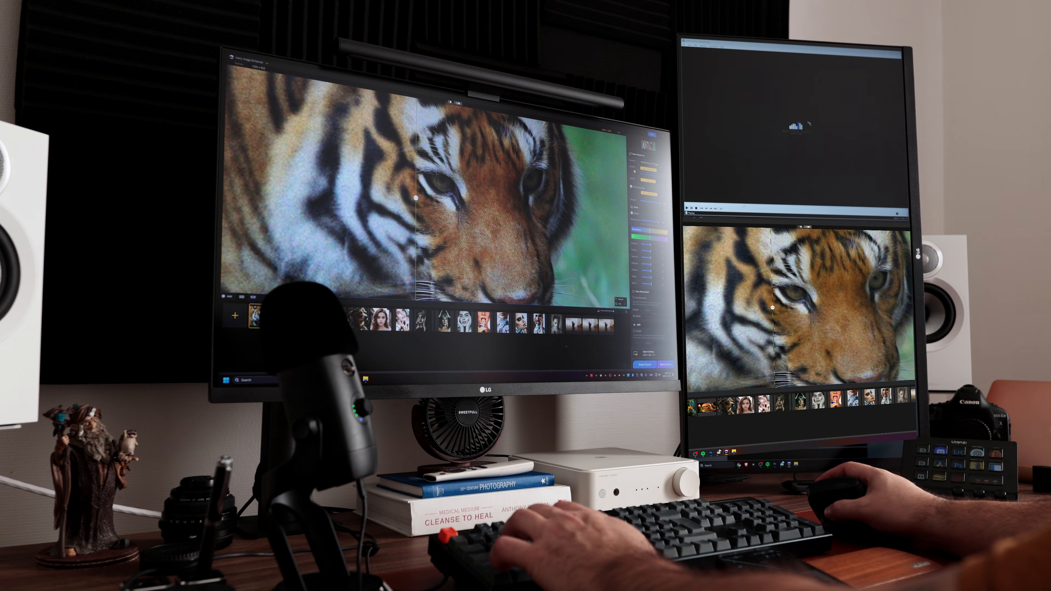
{"action": "scroll", "coordinate": [455, 185], "scroll_direction": "down", "scroll_amount": 4}
Step: Open the application settings and look through the maximum tile size choices, keeping the selected size
{"action": "left_click", "coordinate": [248, 60]}
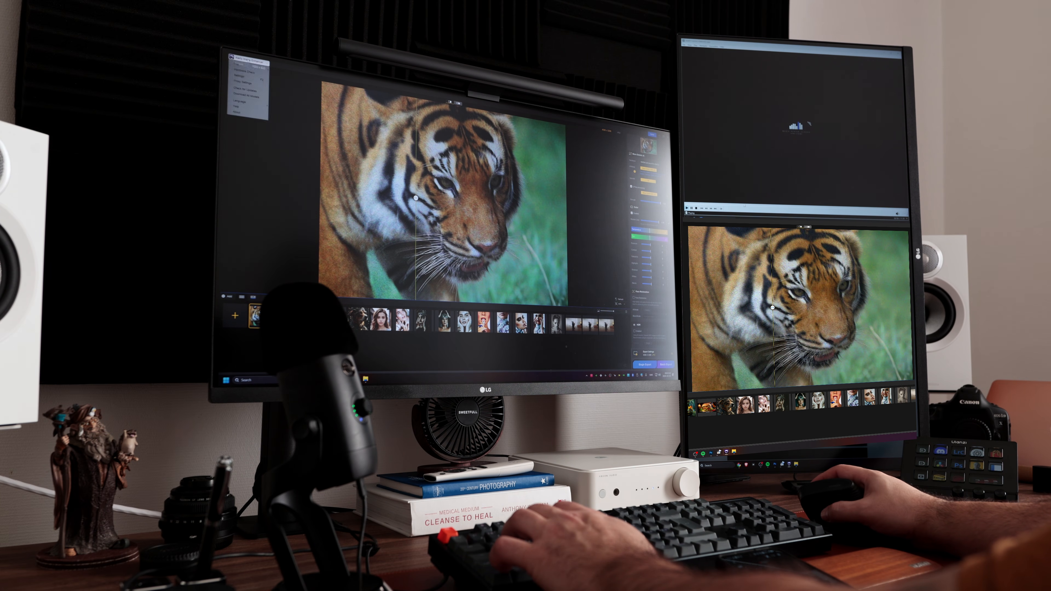
{"action": "left_click", "coordinate": [248, 78]}
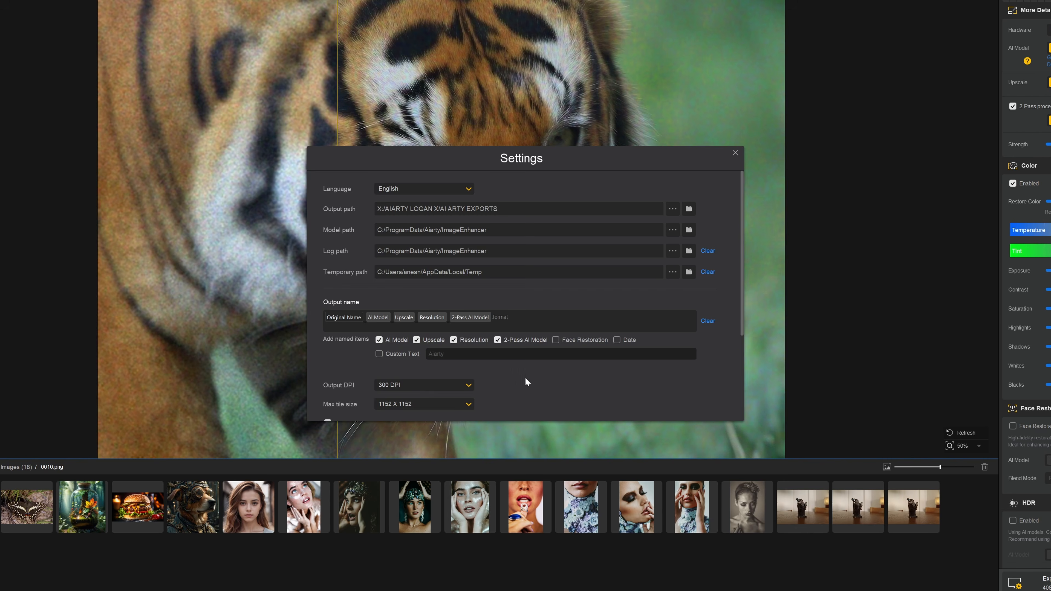
{"action": "scroll", "coordinate": [517, 368], "scroll_direction": "down", "scroll_amount": 3}
{"action": "left_click", "coordinate": [461, 277]}
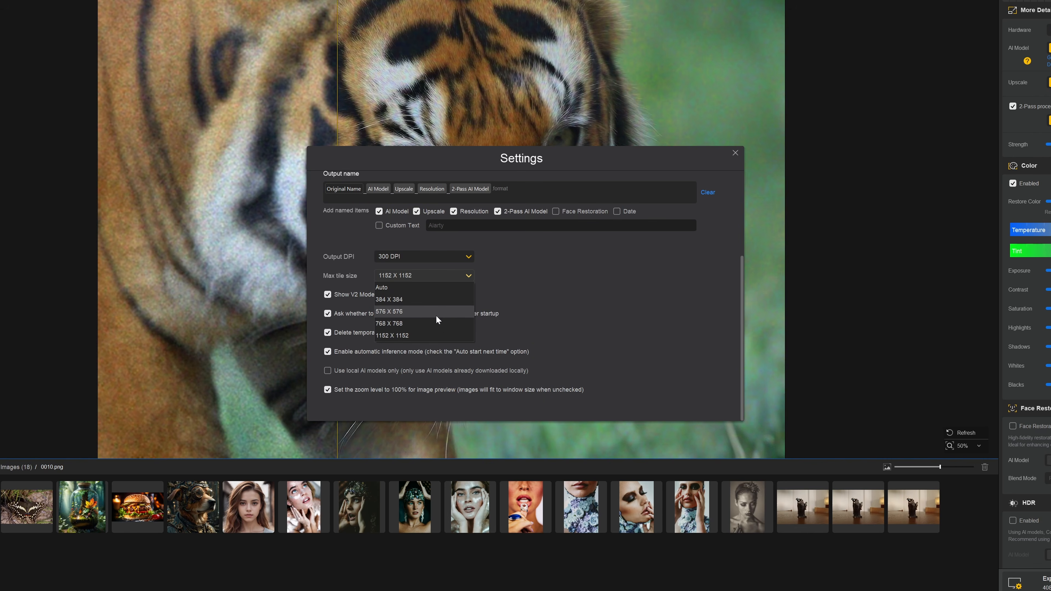
{"action": "left_click", "coordinate": [564, 314]}
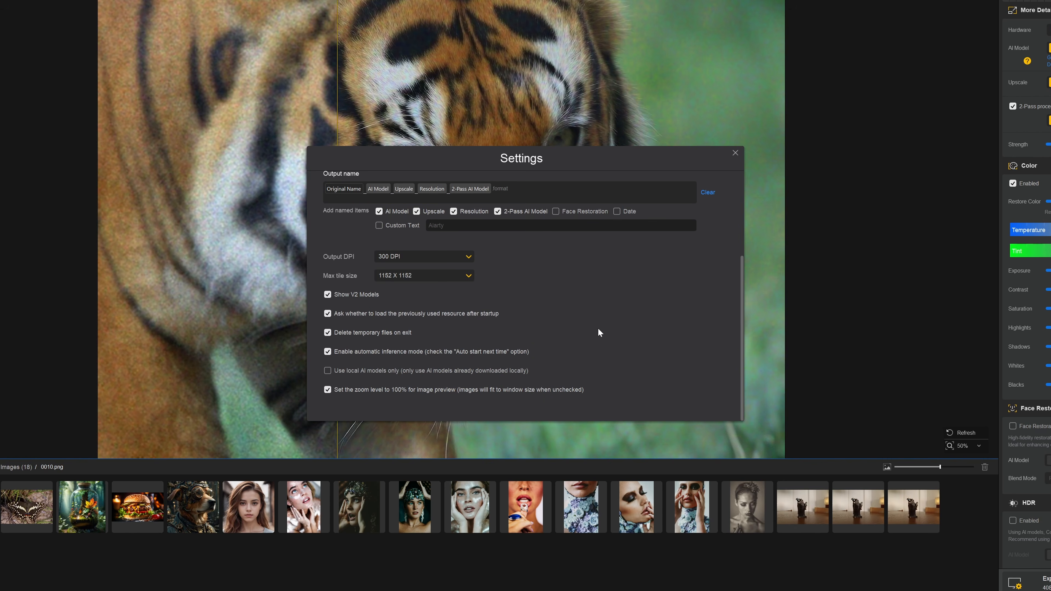
{"action": "scroll", "coordinate": [598, 328], "scroll_direction": "up", "scroll_amount": 3}
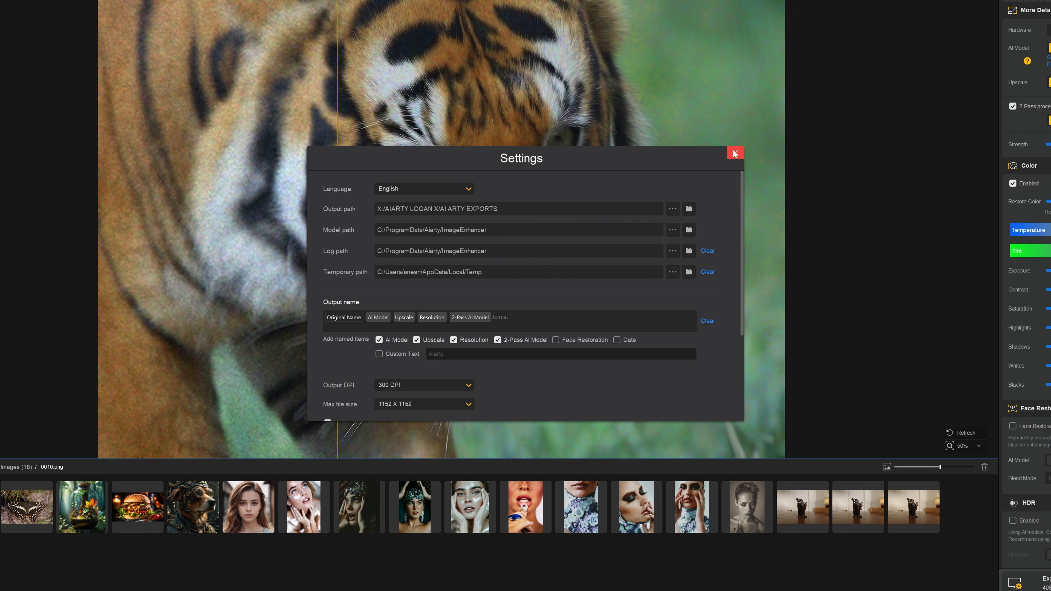
Step: Review the Output DPI choices in the settings, keep the selected resolution and close the settings
{"action": "scroll", "coordinate": [519, 393], "scroll_direction": "down", "scroll_amount": 2}
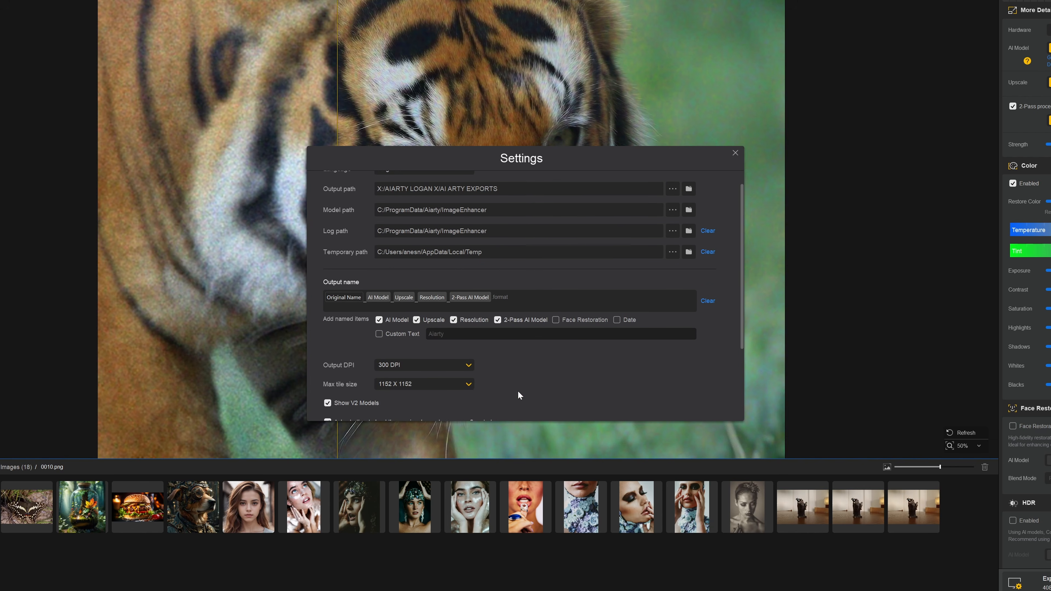
{"action": "left_click", "coordinate": [470, 344]}
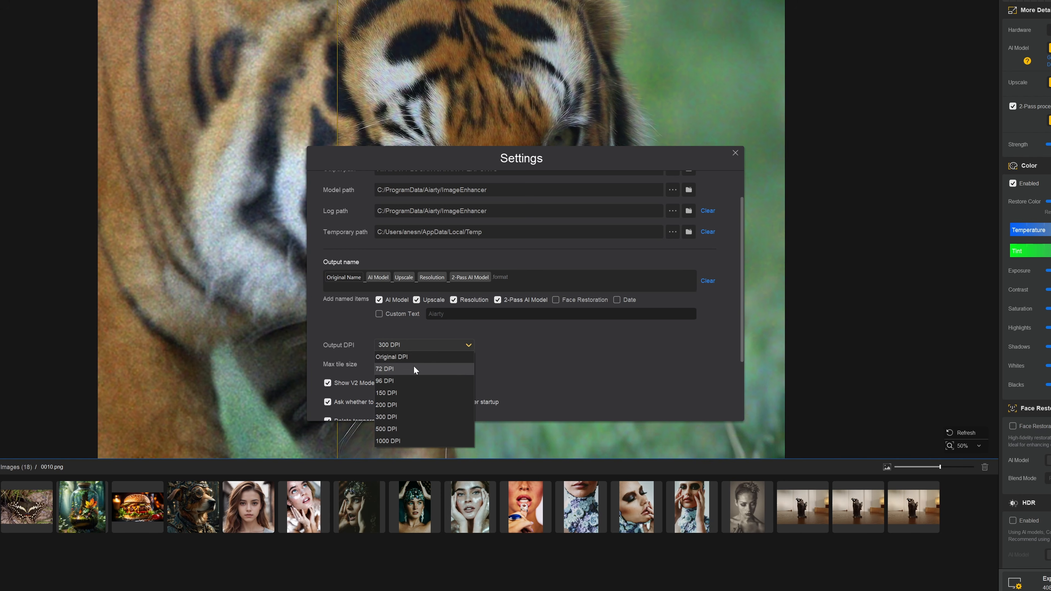
{"action": "left_click", "coordinate": [543, 356]}
{"action": "scroll", "coordinate": [612, 348], "scroll_direction": "down", "scroll_amount": 1}
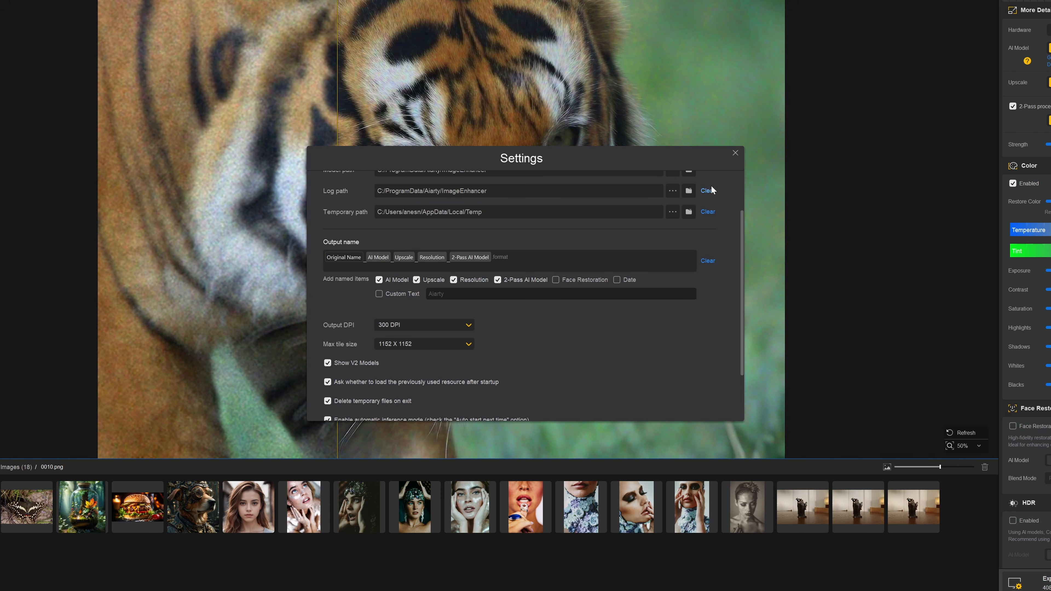
{"action": "left_click", "coordinate": [734, 153]}
Step: Enable HDR for the tiger image, switching it off and on again and checking its AI model choice
{"action": "scroll", "coordinate": [442, 219], "scroll_direction": "down", "scroll_amount": 1}
{"action": "scroll", "coordinate": [1022, 484], "scroll_direction": "down", "scroll_amount": 3}
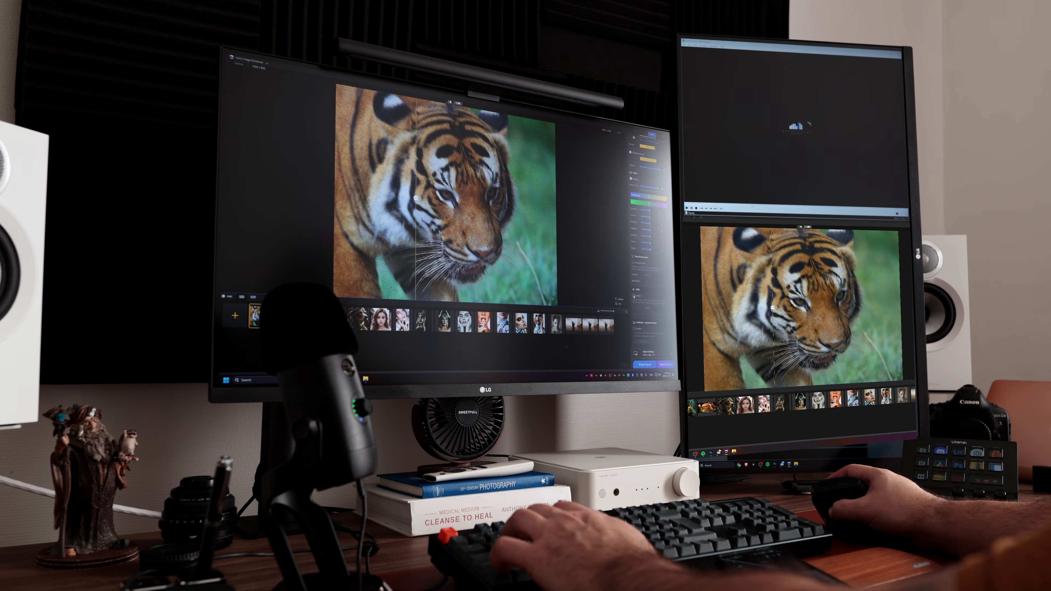
{"action": "left_click", "coordinate": [633, 295]}
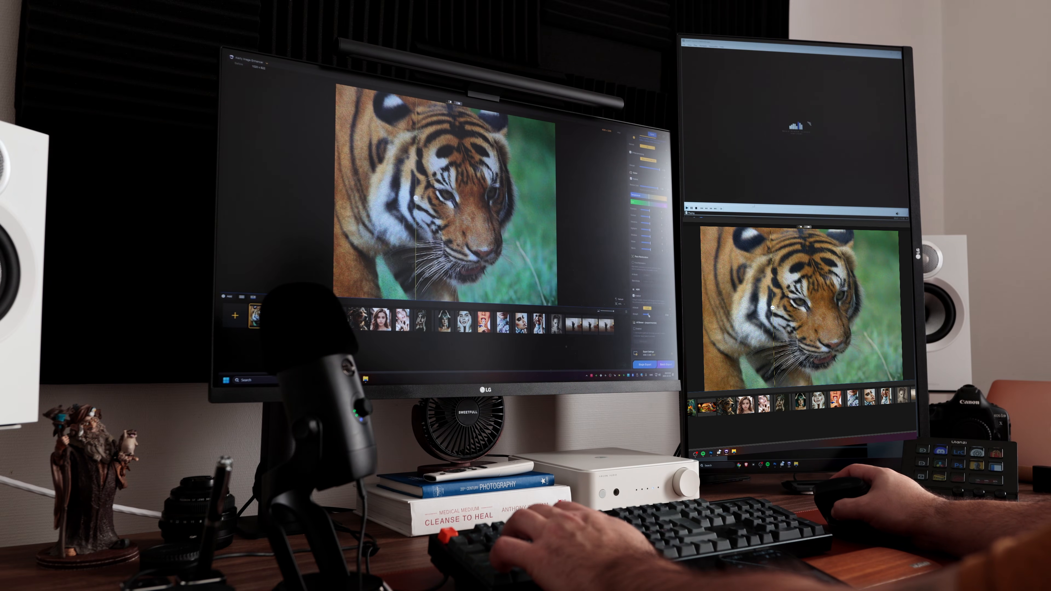
{"action": "left_click", "coordinate": [634, 296]}
{"action": "left_click", "coordinate": [660, 310]}
{"action": "left_click", "coordinate": [634, 295]}
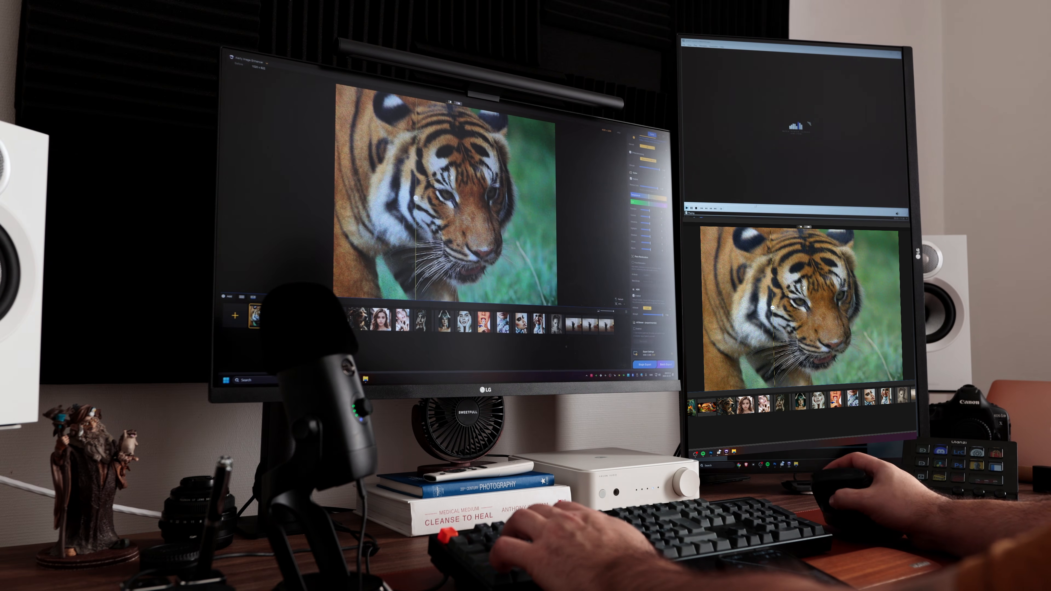
Step: Reopen the application settings, review the startup, temporary file, inference and preview zoom options, and close them
{"action": "left_click", "coordinate": [264, 63]}
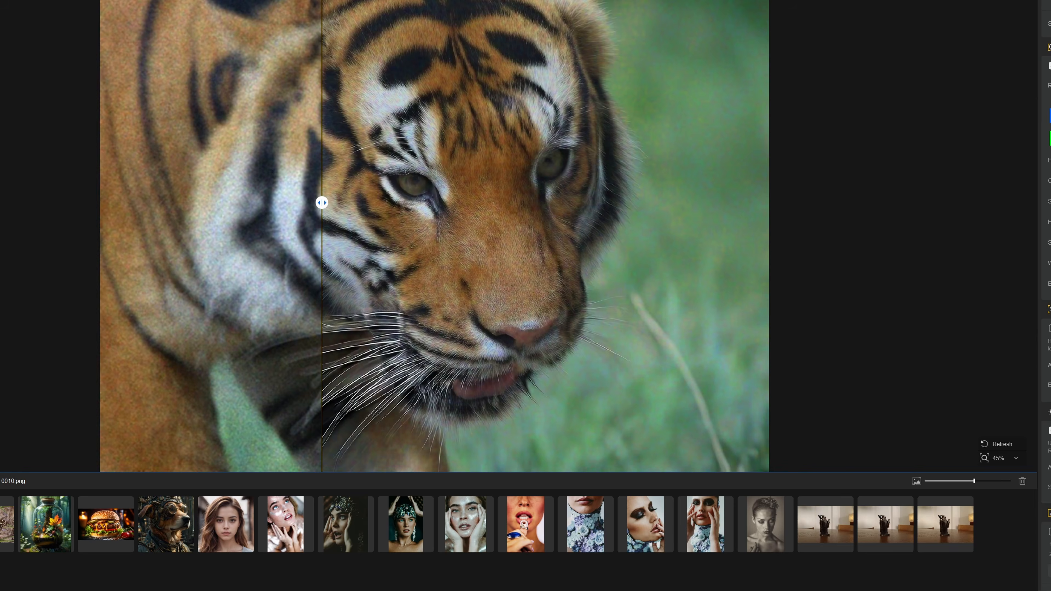
{"action": "left_click", "coordinate": [248, 73]}
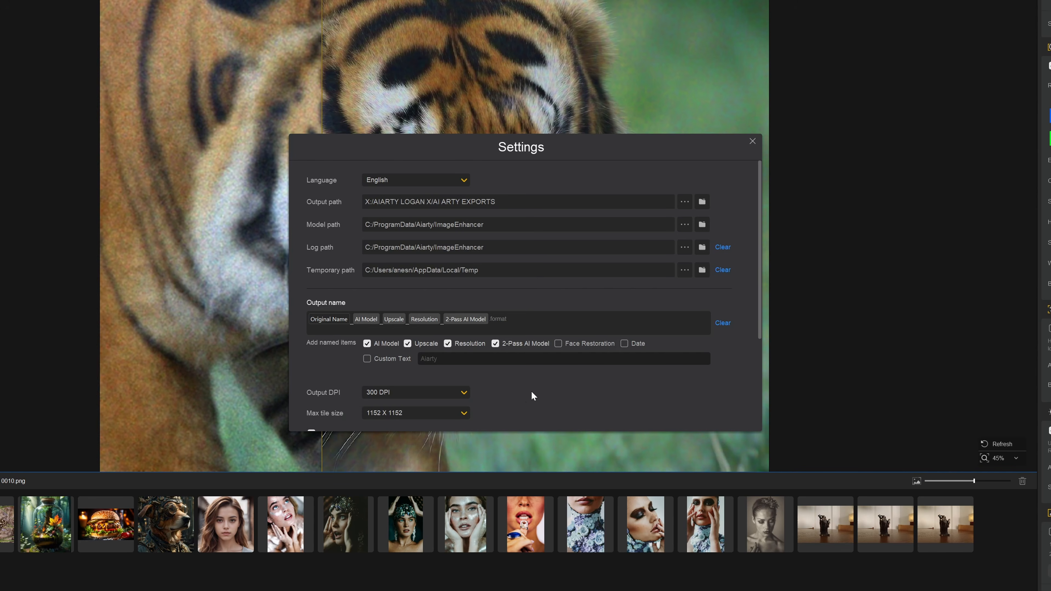
{"action": "scroll", "coordinate": [533, 397], "scroll_direction": "down", "scroll_amount": 3}
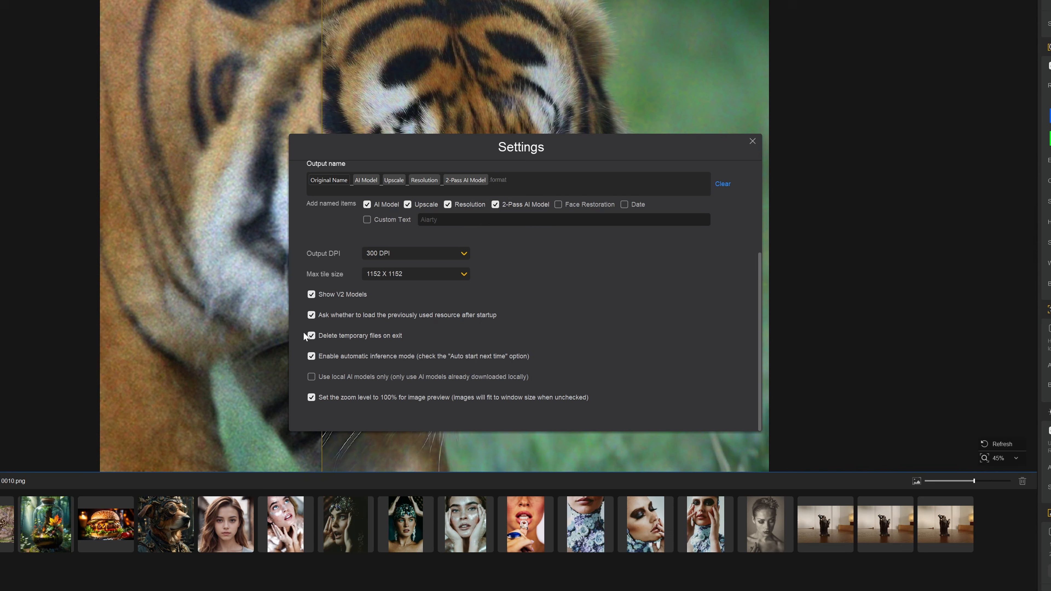
{"action": "left_click", "coordinate": [752, 142]}
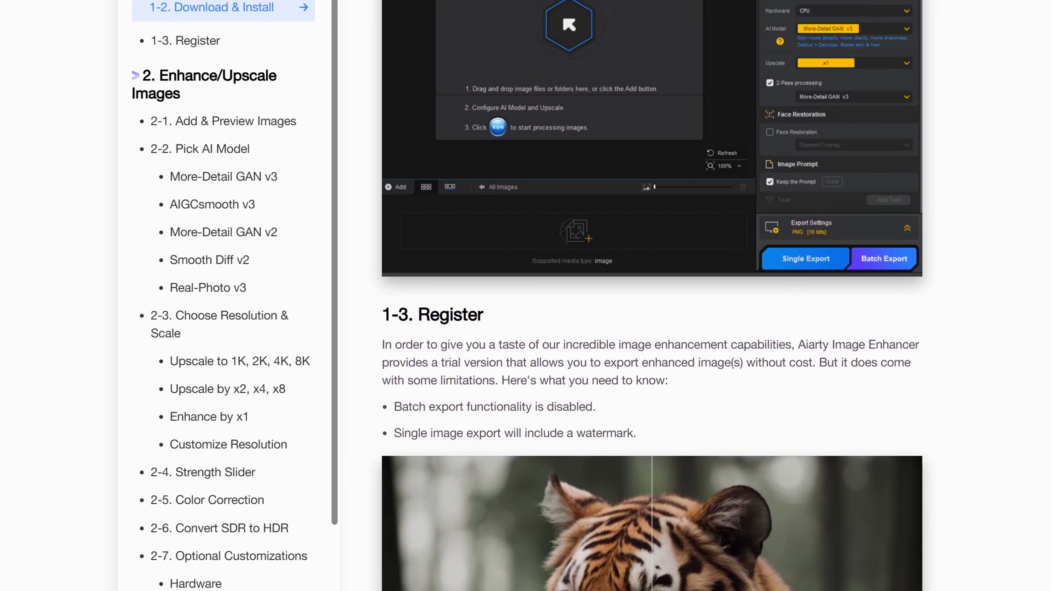
Step: Read the online user guide from the Register instructions through to the section on adding and previewing images
{"action": "scroll", "coordinate": [652, 295], "scroll_direction": "down", "scroll_amount": 5}
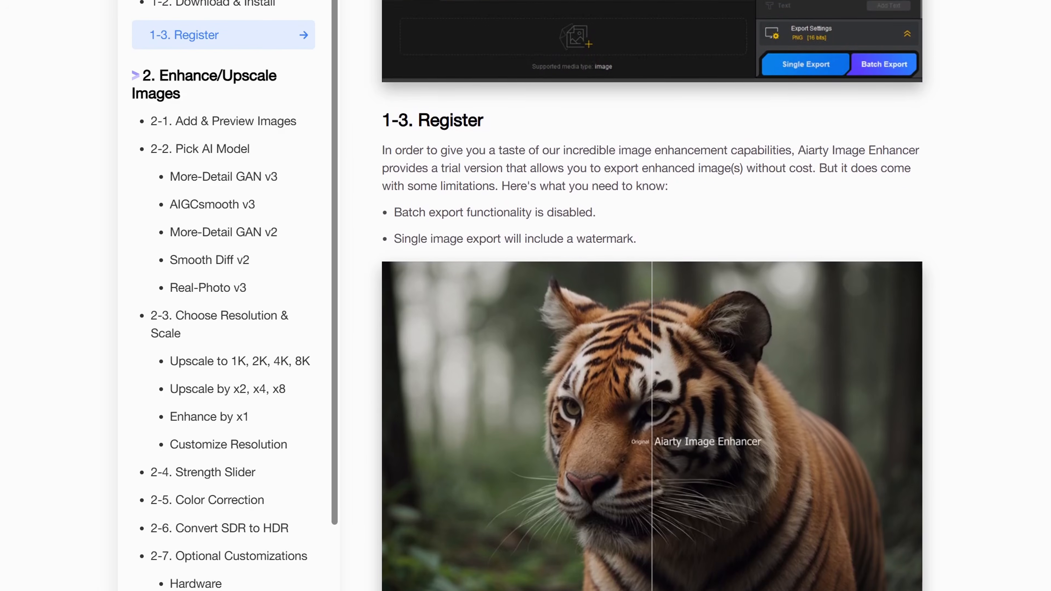
{"action": "scroll", "coordinate": [652, 296], "scroll_direction": "down", "scroll_amount": 8}
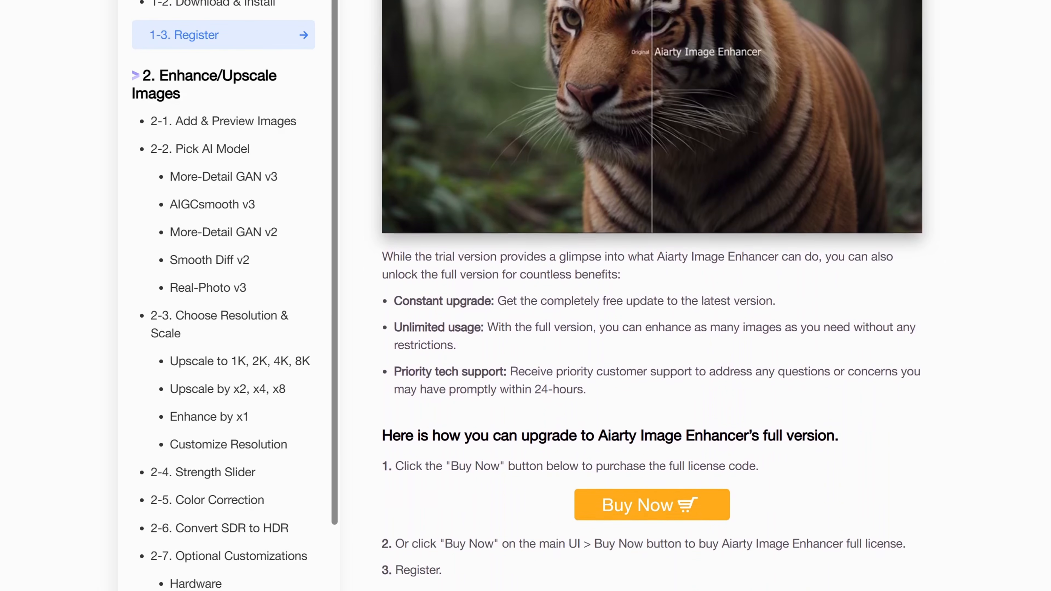
{"action": "scroll", "coordinate": [652, 296], "scroll_direction": "down", "scroll_amount": 8}
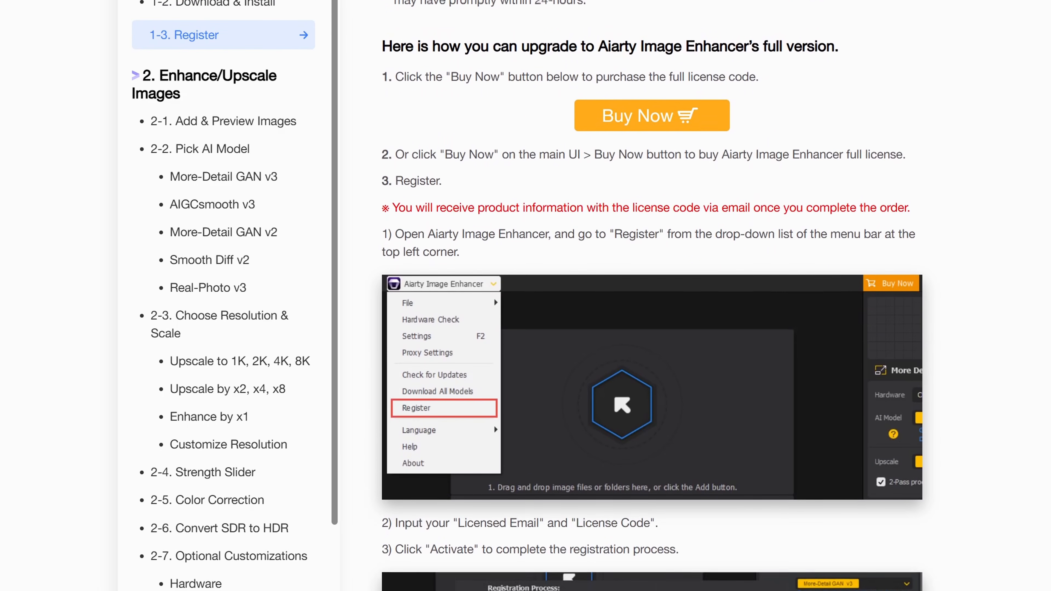
{"action": "scroll", "coordinate": [652, 296], "scroll_direction": "down", "scroll_amount": 8}
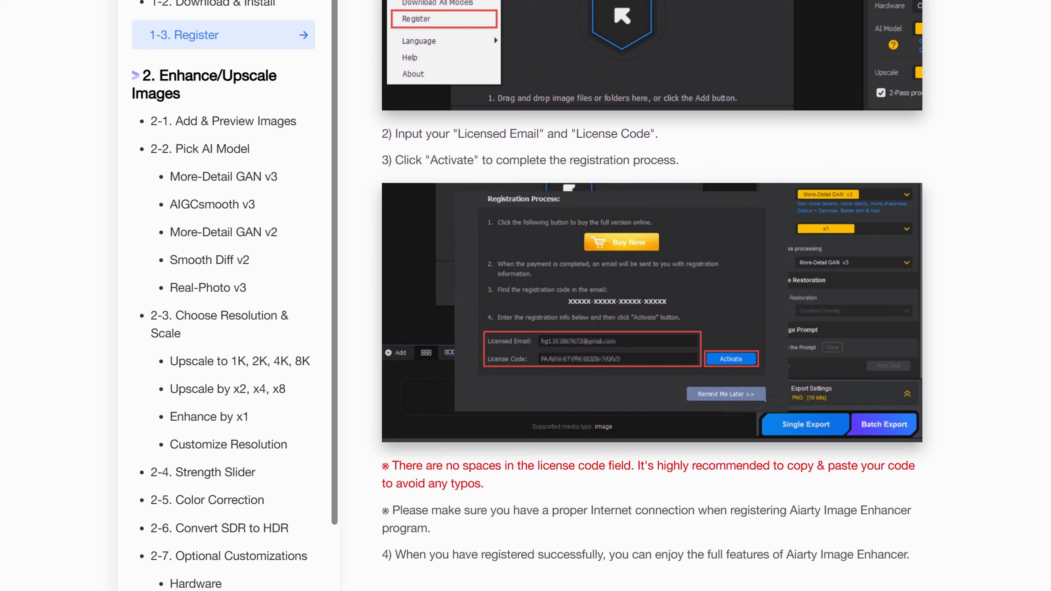
{"action": "scroll", "coordinate": [652, 296], "scroll_direction": "down", "scroll_amount": 8}
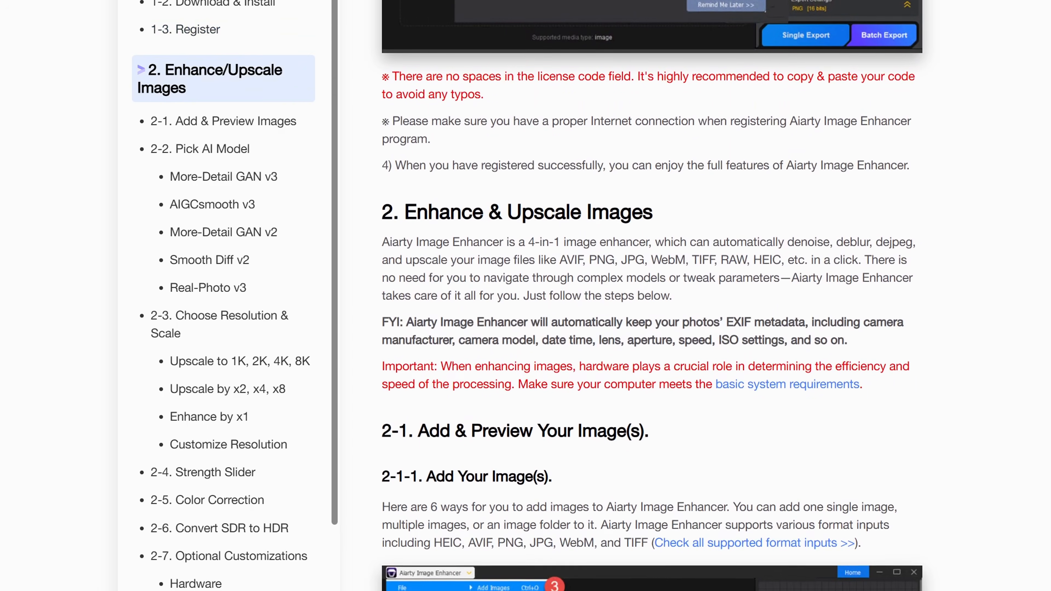
{"action": "scroll", "coordinate": [652, 296], "scroll_direction": "down", "scroll_amount": 8}
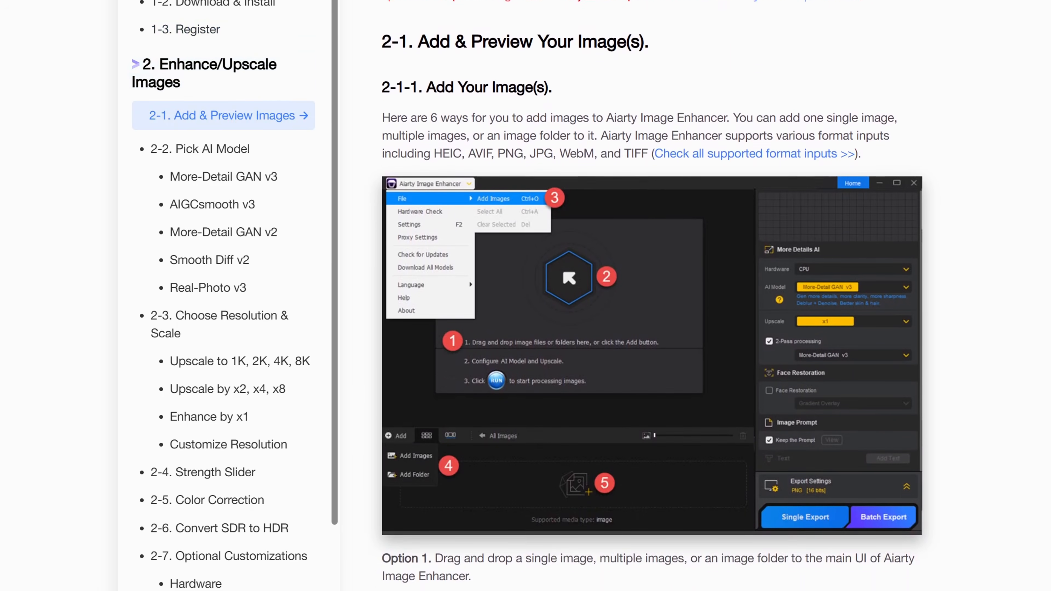
{"action": "scroll", "coordinate": [651, 295], "scroll_direction": "down", "scroll_amount": 3}
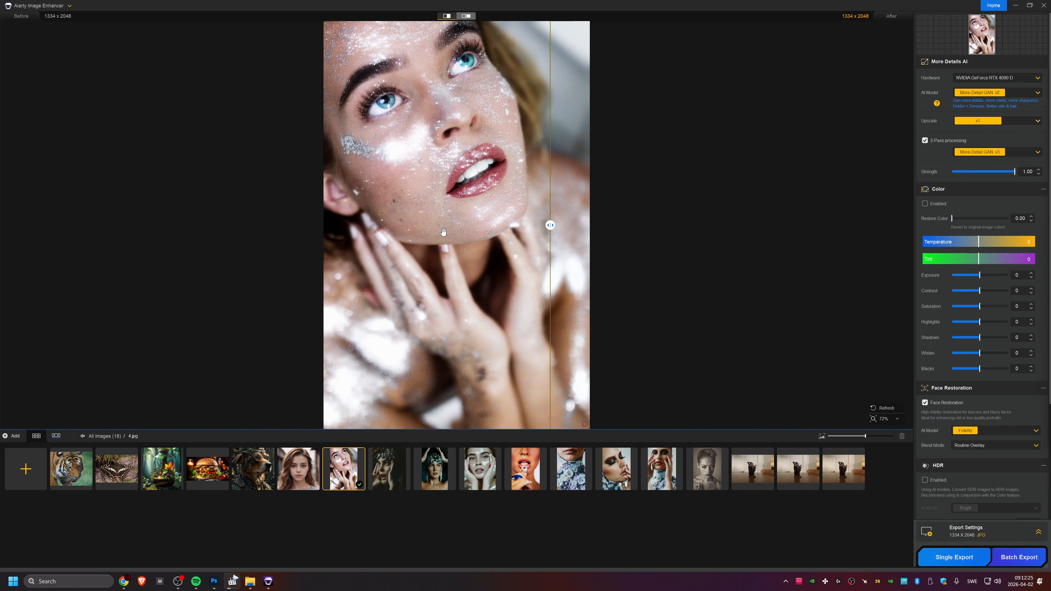
Step: Compare the original and enhanced versions of the glitter-makeup portrait 4.jpg up close across the face, eyes and cheek
{"action": "scroll", "coordinate": [444, 243], "scroll_direction": "up", "scroll_amount": 3}
{"action": "scroll", "coordinate": [441, 184], "scroll_direction": "up", "scroll_amount": 2}
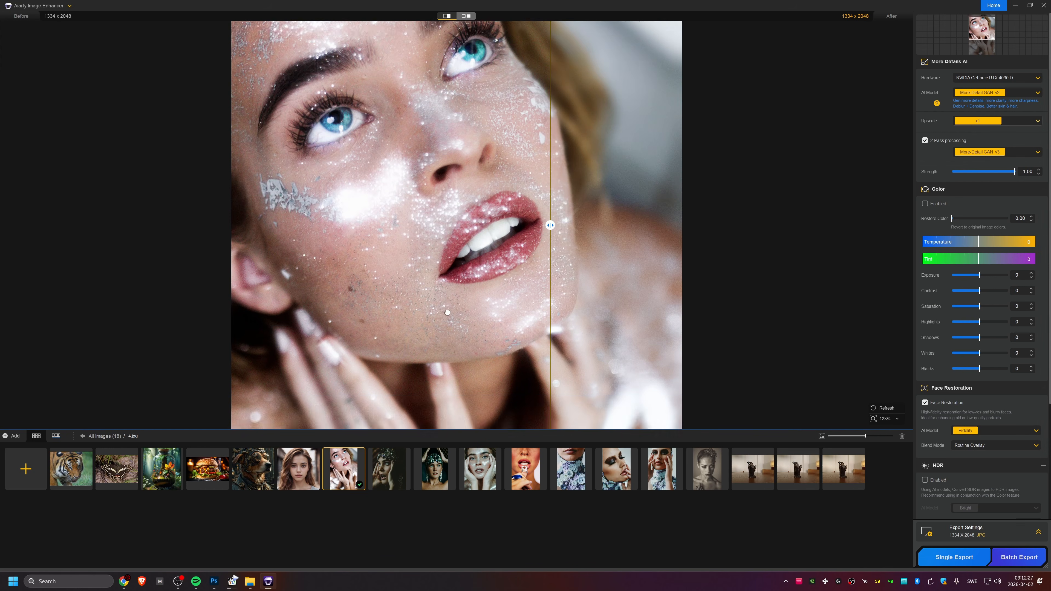
{"action": "left_click_drag", "start_coordinate": [550, 224], "coordinate": [599, 253]}
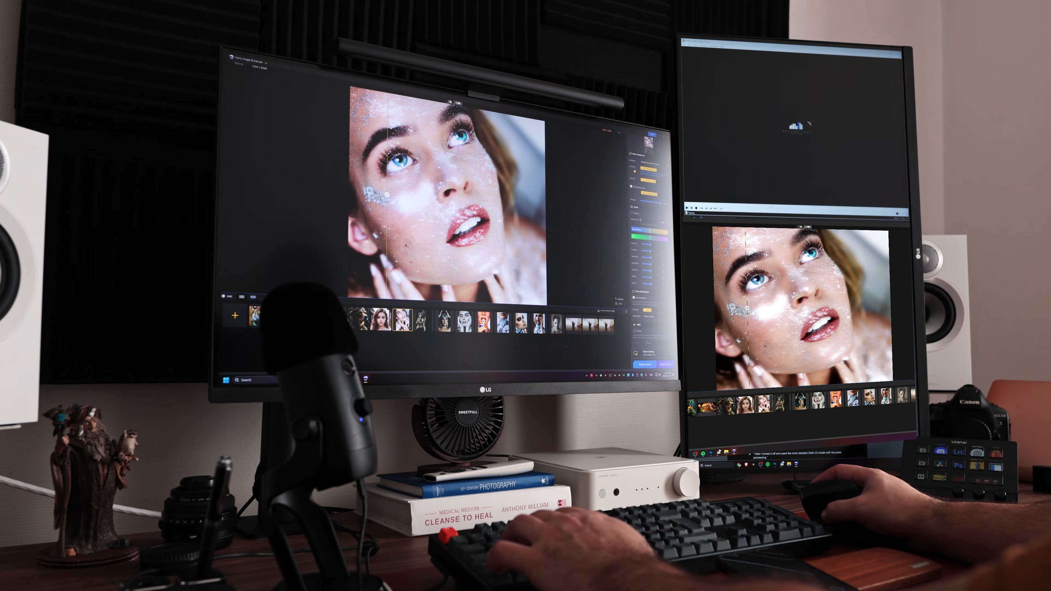
{"action": "scroll", "coordinate": [441, 202], "scroll_direction": "up", "scroll_amount": 2}
{"action": "left_click_drag", "start_coordinate": [440, 199], "coordinate": [423, 185]}
{"action": "scroll", "coordinate": [440, 202], "scroll_direction": "down", "scroll_amount": 1}
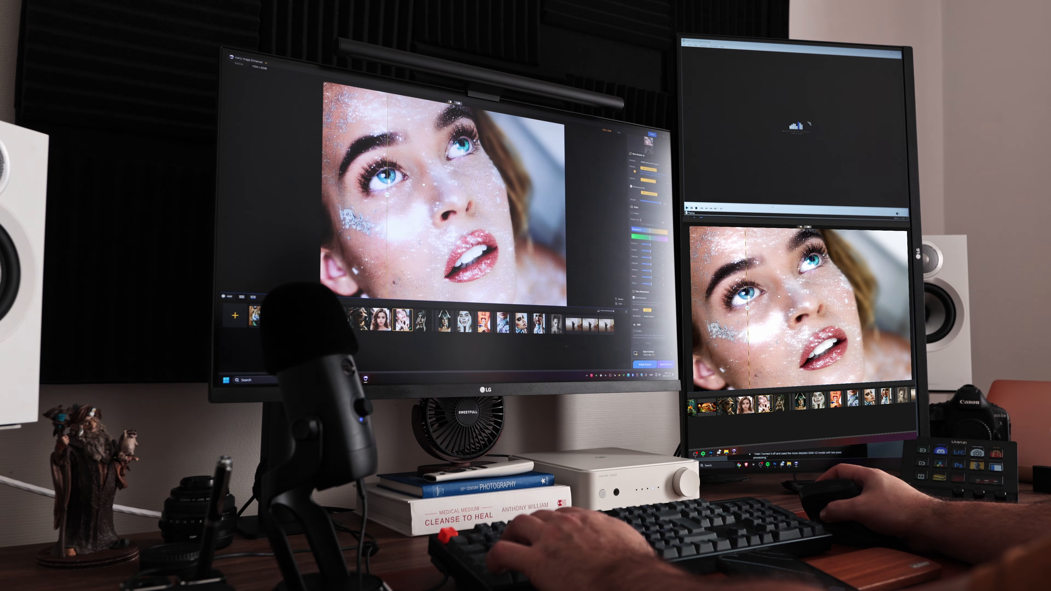
{"action": "scroll", "coordinate": [440, 192], "scroll_direction": "down", "scroll_amount": 2}
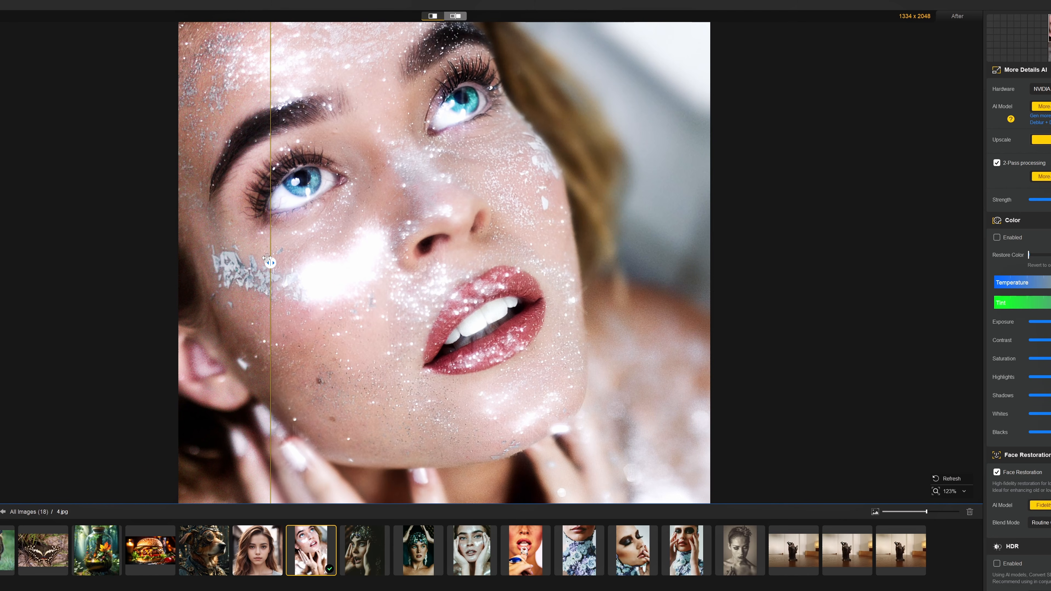
{"action": "left_click_drag", "start_coordinate": [267, 258], "coordinate": [228, 254]}
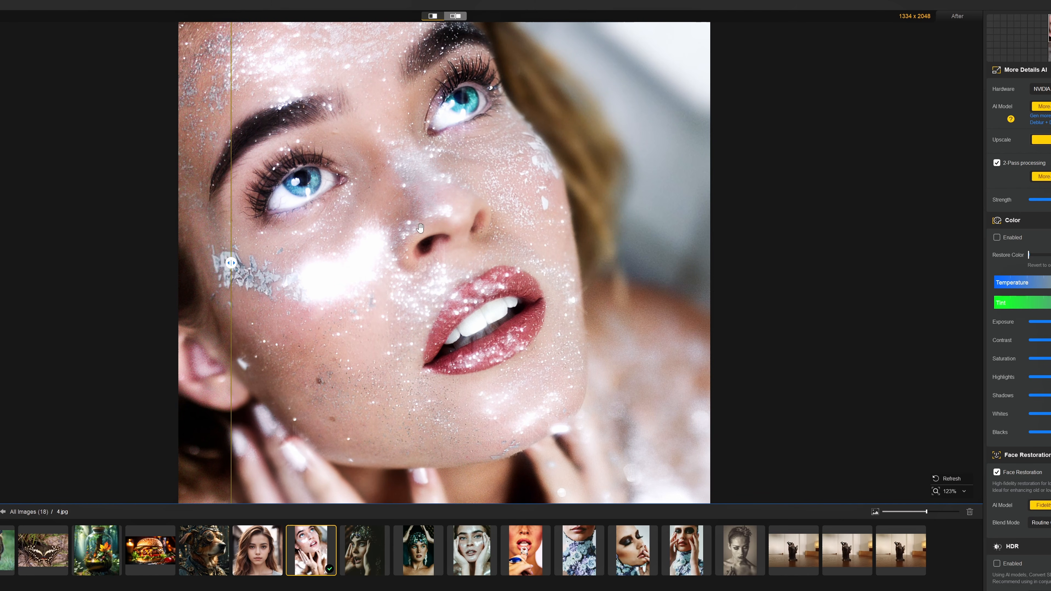
{"action": "scroll", "coordinate": [420, 227], "scroll_direction": "down", "scroll_amount": 3}
{"action": "scroll", "coordinate": [420, 218], "scroll_direction": "up", "scroll_amount": 3}
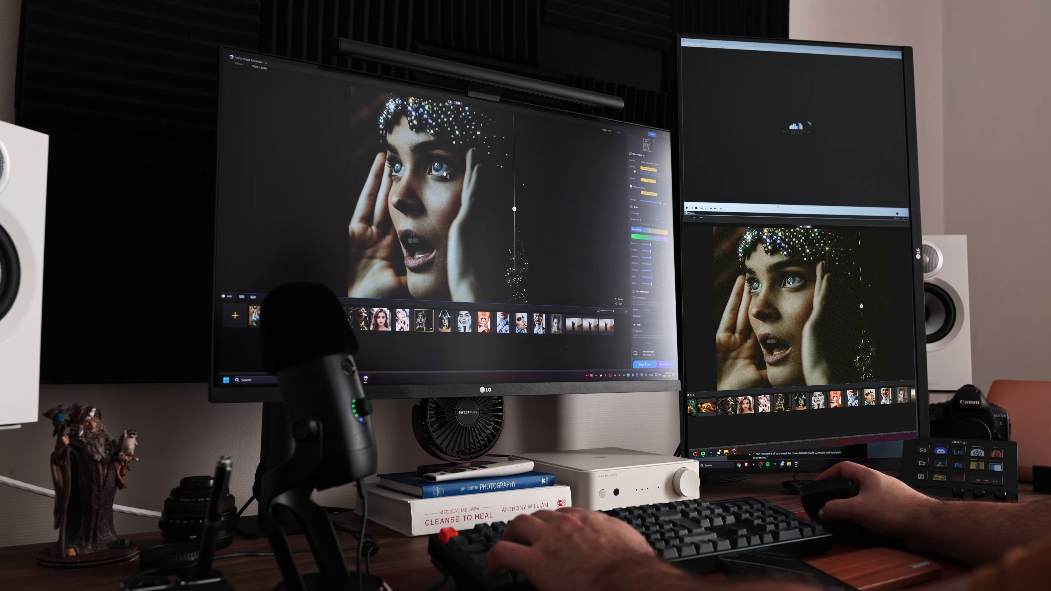
Step: Compare the original and enhanced versions of the dark portrait with the sparkling headpiece, up close around the eyes and as a whole
{"action": "scroll", "coordinate": [414, 186], "scroll_direction": "up", "scroll_amount": 3}
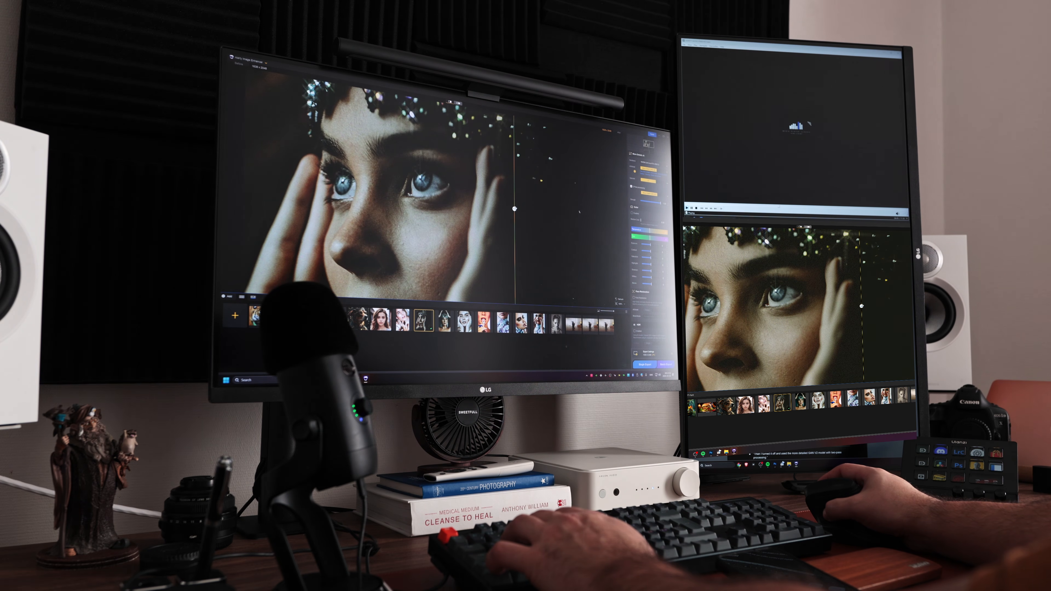
{"action": "left_click_drag", "start_coordinate": [514, 209], "coordinate": [289, 186]}
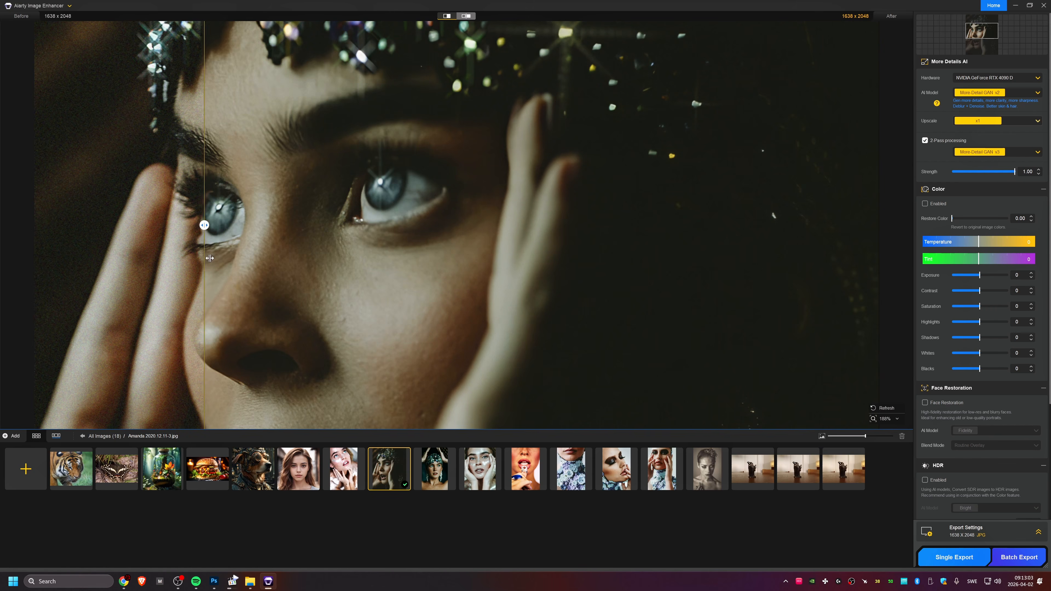
{"action": "left_click_drag", "start_coordinate": [363, 258], "coordinate": [469, 260]}
{"action": "left_click_drag", "start_coordinate": [358, 227], "coordinate": [347, 259]}
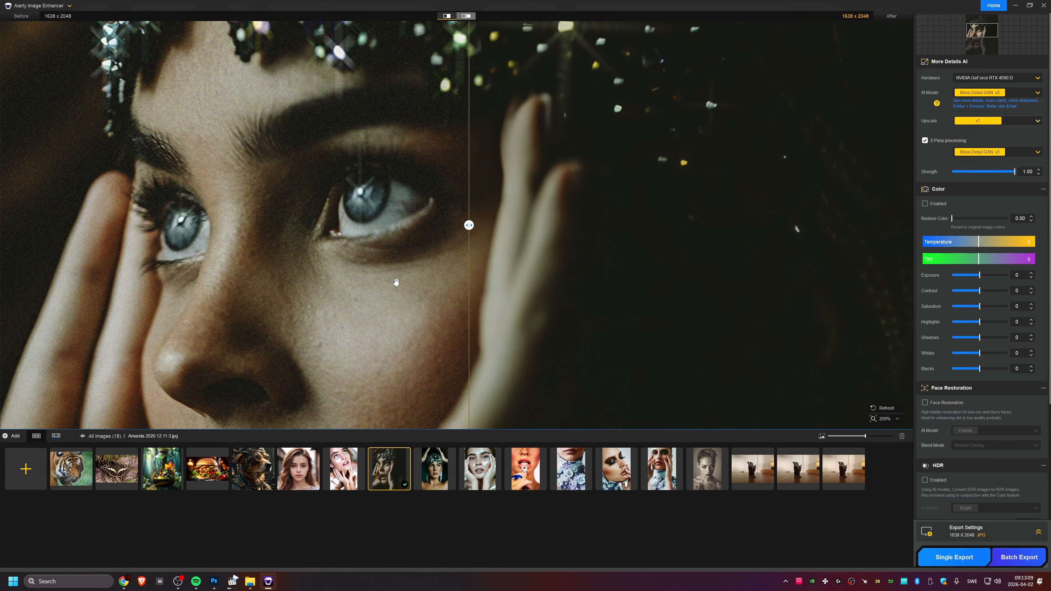
{"action": "left_click_drag", "start_coordinate": [396, 282], "coordinate": [347, 265]}
{"action": "left_click_drag", "start_coordinate": [469, 225], "coordinate": [365, 249]}
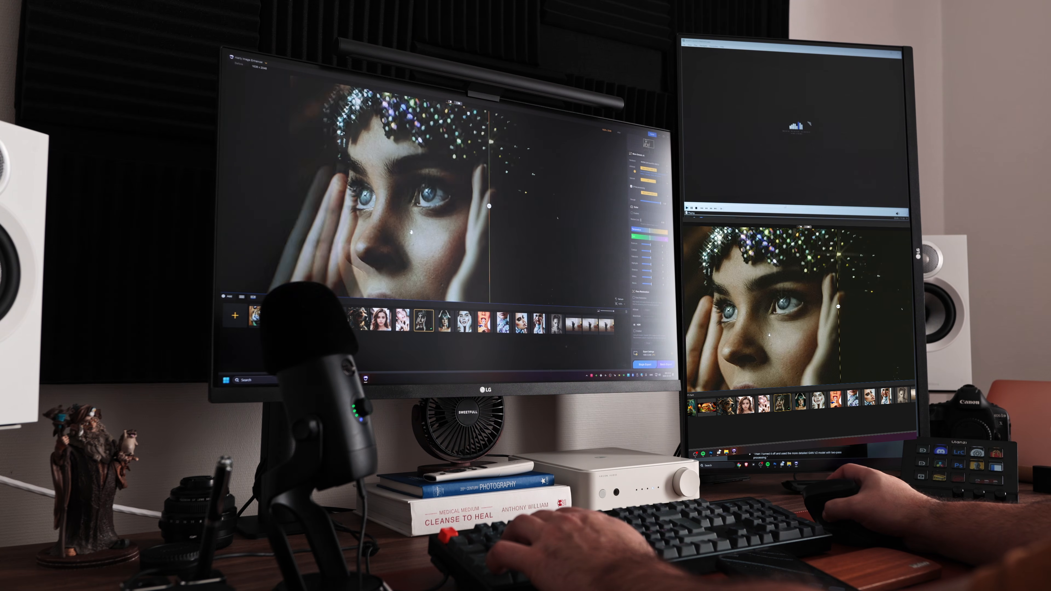
{"action": "scroll", "coordinate": [411, 232], "scroll_direction": "down", "scroll_amount": 3}
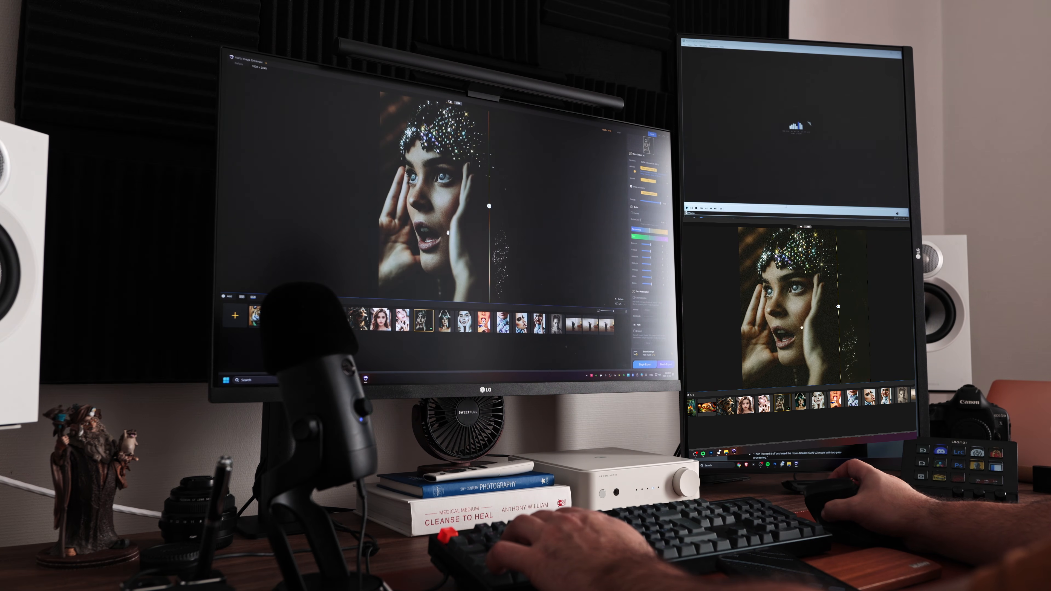
{"action": "scroll", "coordinate": [448, 200], "scroll_direction": "up", "scroll_amount": 5}
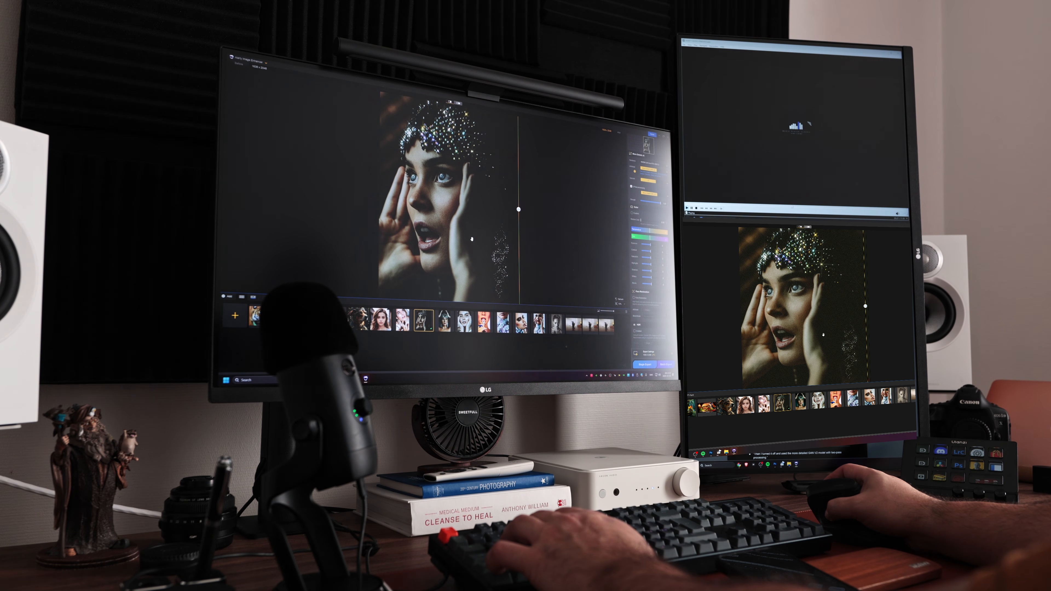
{"action": "scroll", "coordinate": [471, 239], "scroll_direction": "up", "scroll_amount": 3}
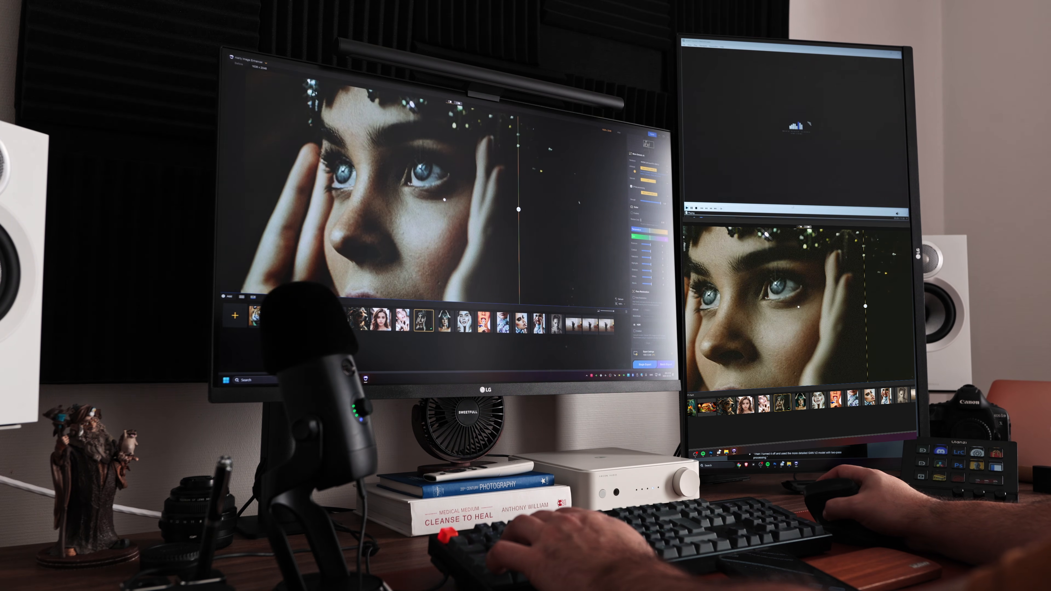
Step: Reveal the original version across the dark portrait with the sparkling headpiece and inspect the eyes, headpiece and whole image
{"action": "scroll", "coordinate": [444, 199], "scroll_direction": "up", "scroll_amount": 2}
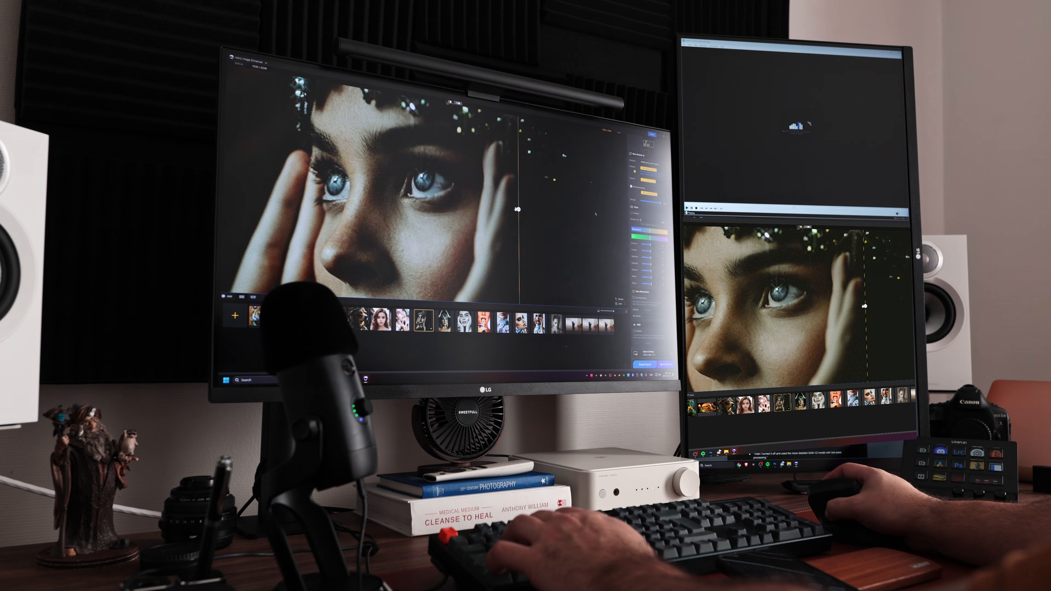
{"action": "left_click_drag", "start_coordinate": [519, 209], "coordinate": [549, 213]}
{"action": "scroll", "coordinate": [435, 222], "scroll_direction": "down", "scroll_amount": 3}
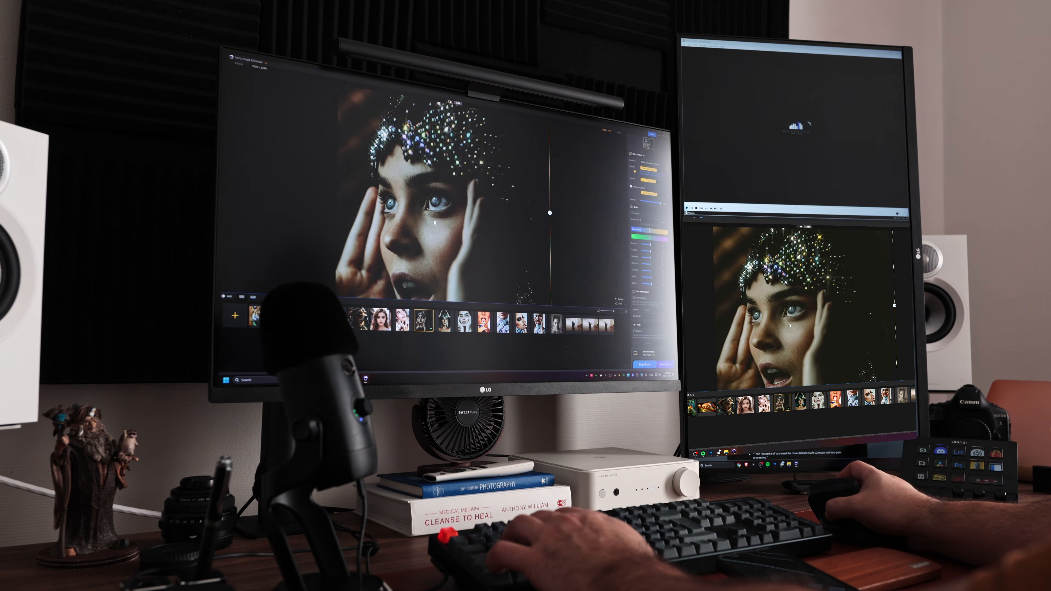
{"action": "scroll", "coordinate": [434, 222], "scroll_direction": "down", "scroll_amount": 2}
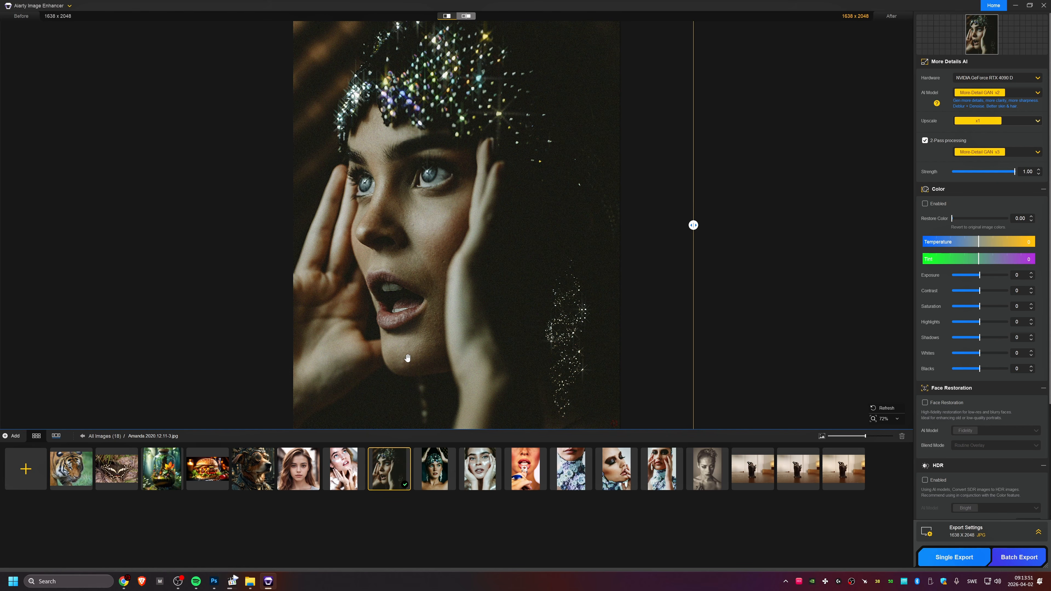
{"action": "scroll", "coordinate": [409, 334], "scroll_direction": "up", "scroll_amount": 3}
{"action": "left_click_drag", "start_coordinate": [404, 282], "coordinate": [413, 345]}
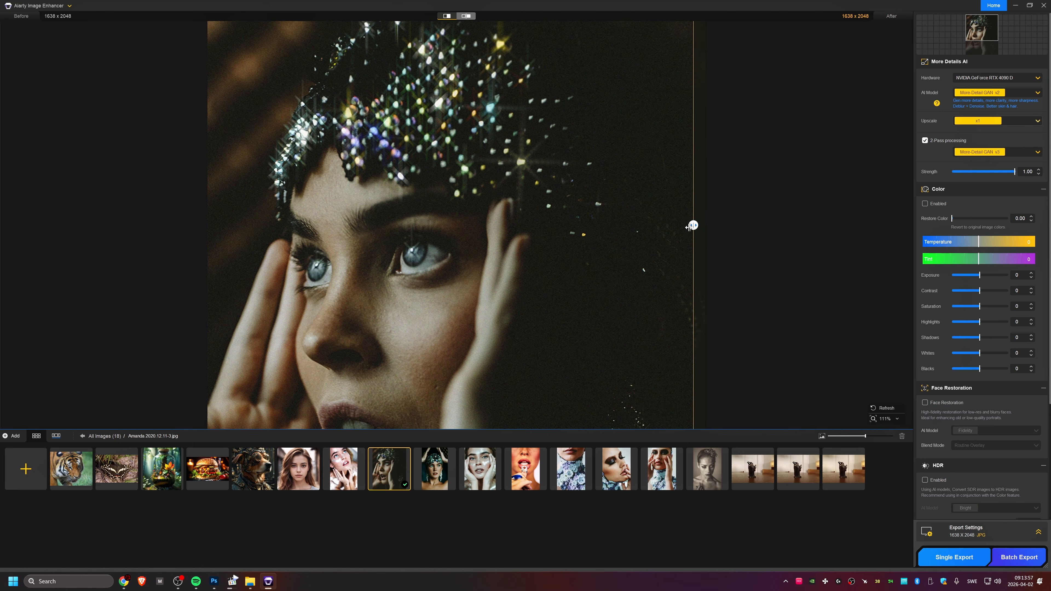
Step: Reveal the enhanced version across the same dark portrait and inspect the eyes, mouth and headpiece detail
{"action": "left_click_drag", "start_coordinate": [693, 225], "coordinate": [250, 238]}
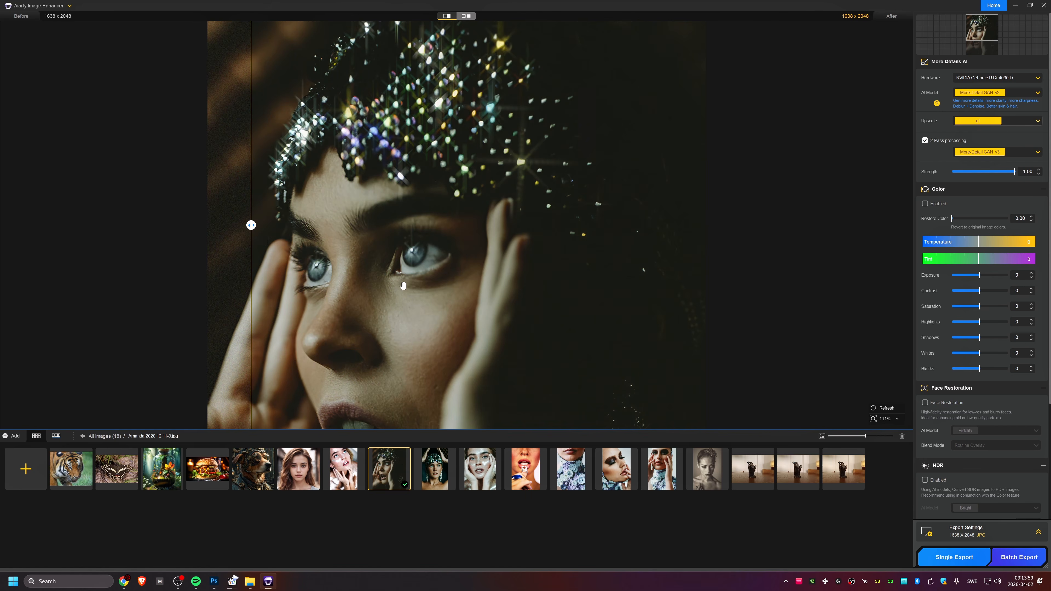
{"action": "scroll", "coordinate": [404, 286], "scroll_direction": "down", "scroll_amount": 3}
{"action": "scroll", "coordinate": [410, 275], "scroll_direction": "up", "scroll_amount": 3}
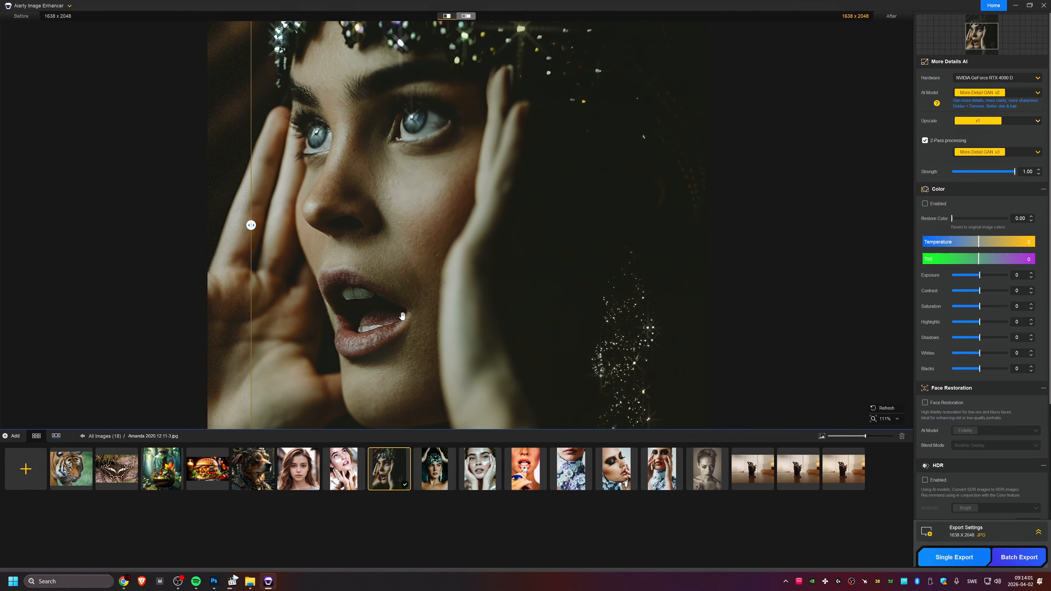
{"action": "left_click_drag", "start_coordinate": [407, 246], "coordinate": [405, 285]}
{"action": "scroll", "coordinate": [405, 284], "scroll_direction": "down", "scroll_amount": 3}
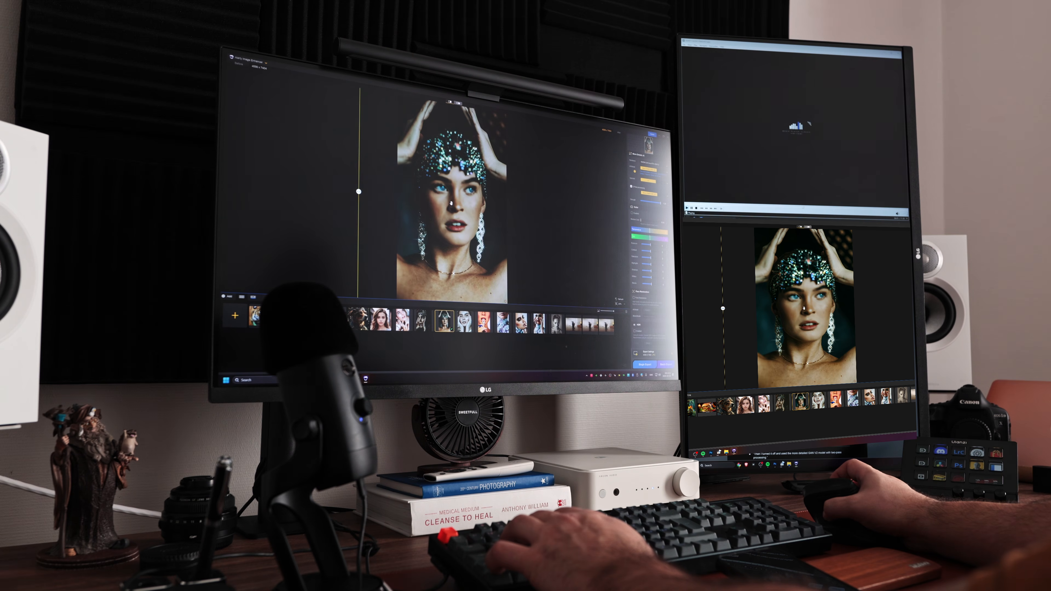
Step: Compare the original and enhanced versions of the portrait with the green jewelled headpiece and long earrings, up close and as a whole
{"action": "left_click_drag", "start_coordinate": [452, 207], "coordinate": [424, 194]}
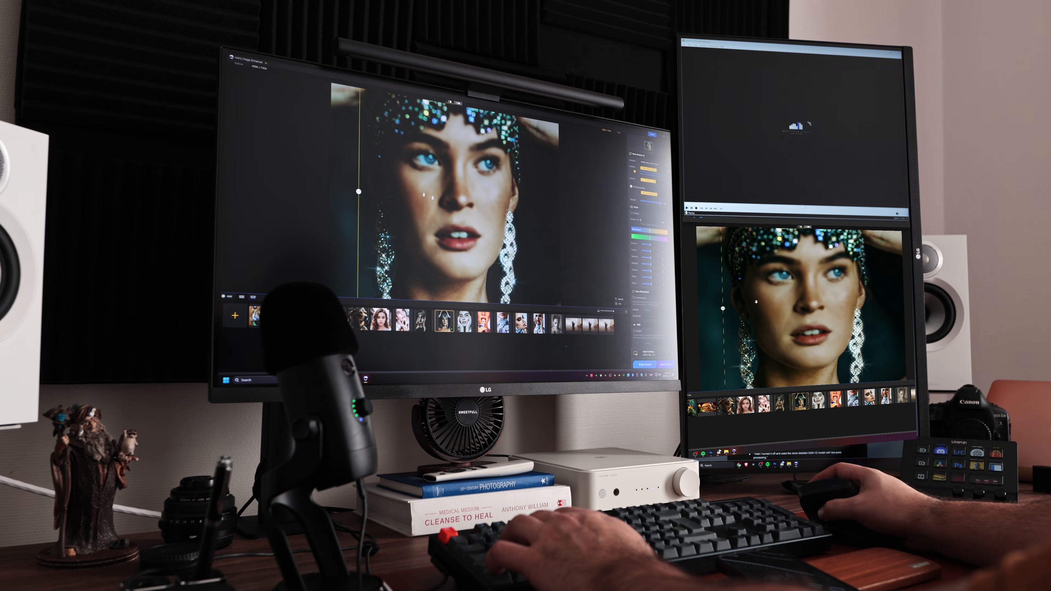
{"action": "left_click_drag", "start_coordinate": [358, 192], "coordinate": [475, 204]}
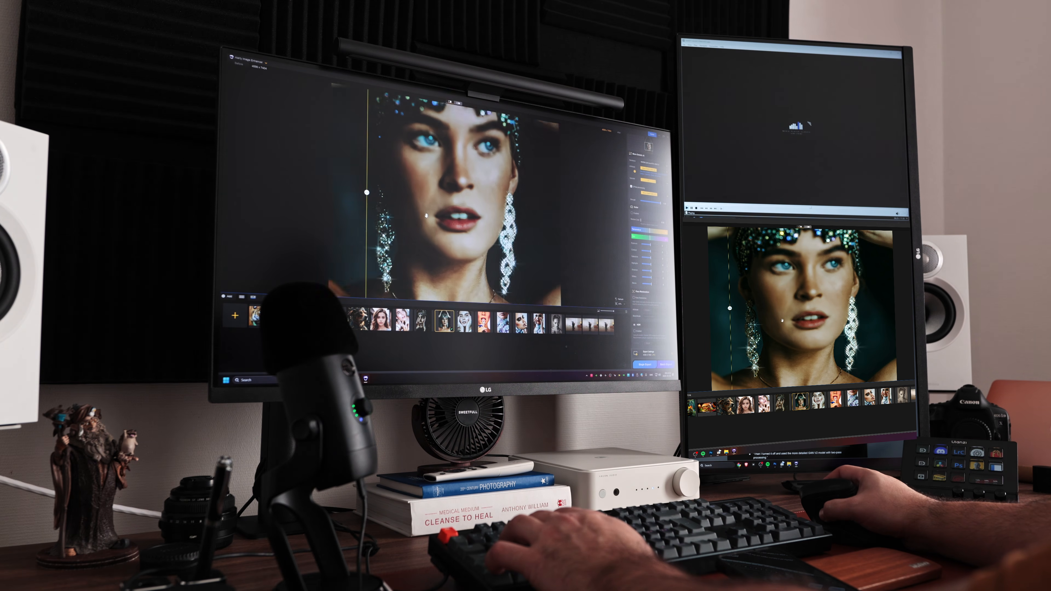
{"action": "scroll", "coordinate": [426, 216], "scroll_direction": "down", "scroll_amount": 5}
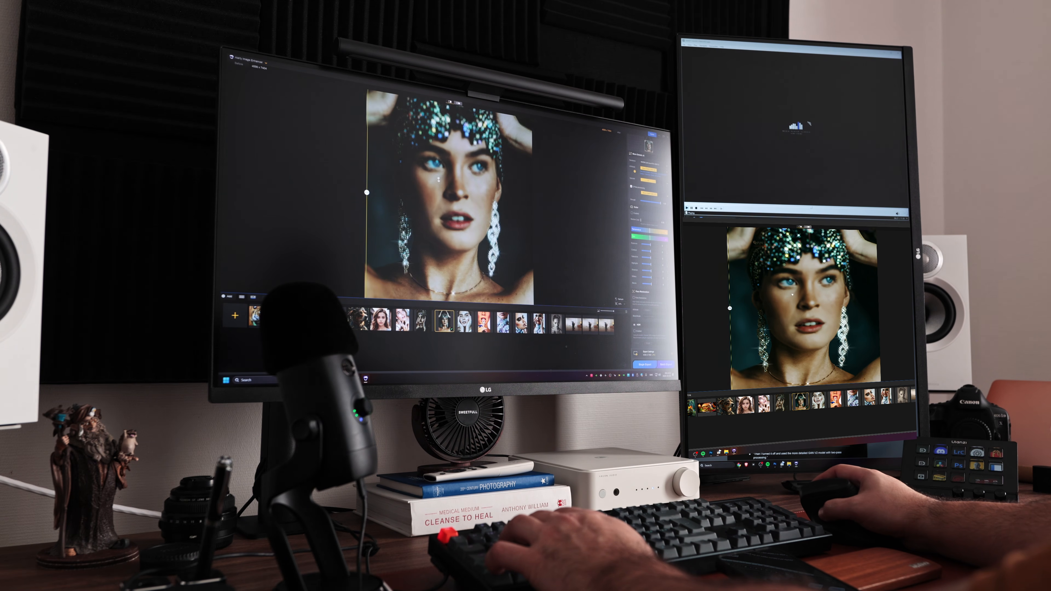
{"action": "scroll", "coordinate": [434, 211], "scroll_direction": "up", "scroll_amount": 5}
{"action": "scroll", "coordinate": [442, 159], "scroll_direction": "up", "scroll_amount": 1}
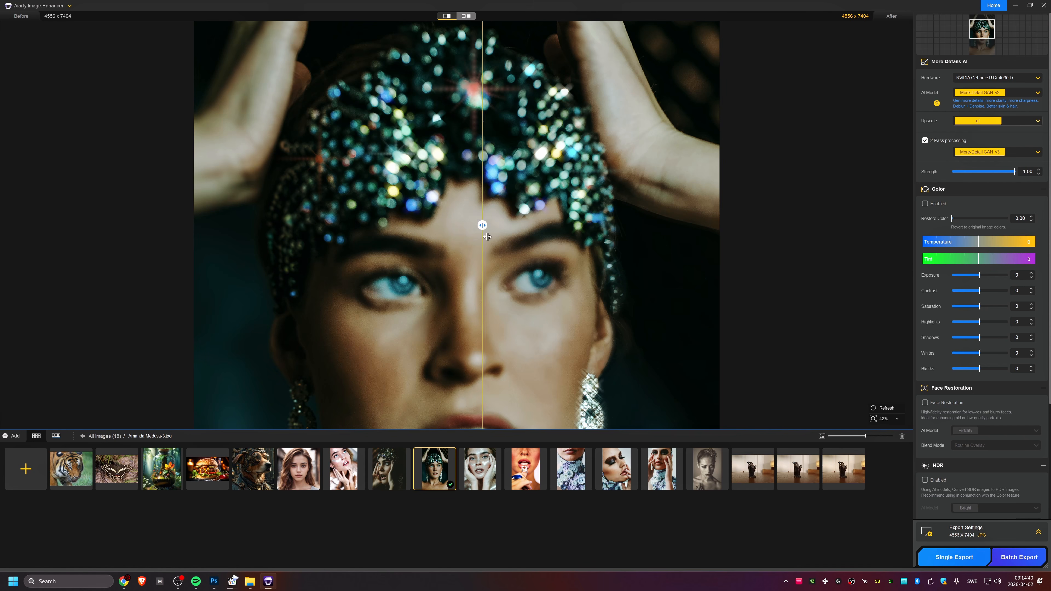
{"action": "left_click_drag", "start_coordinate": [481, 236], "coordinate": [250, 229]}
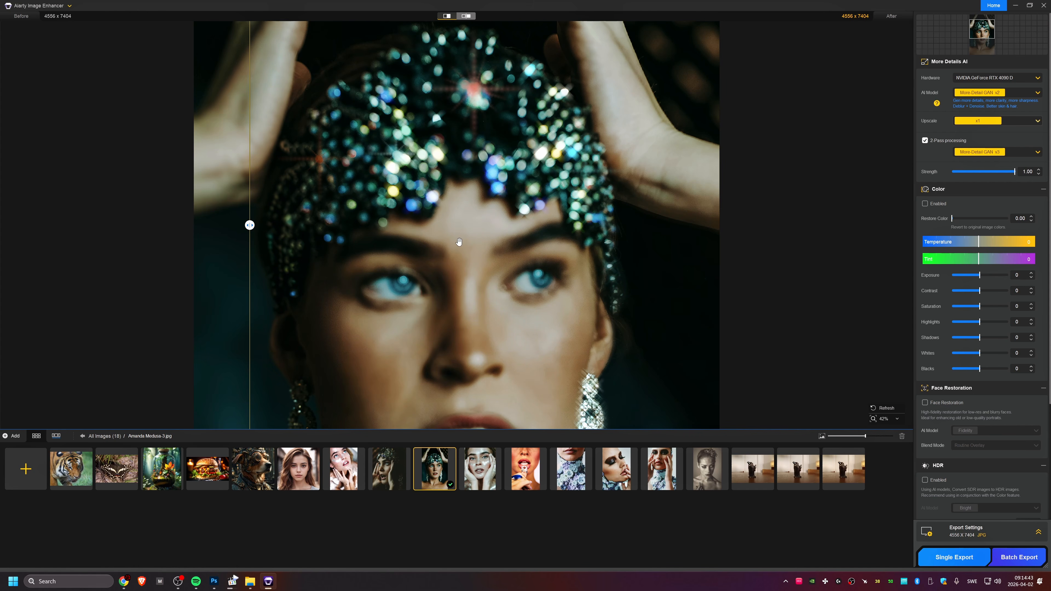
{"action": "scroll", "coordinate": [460, 241], "scroll_direction": "down", "scroll_amount": 3}
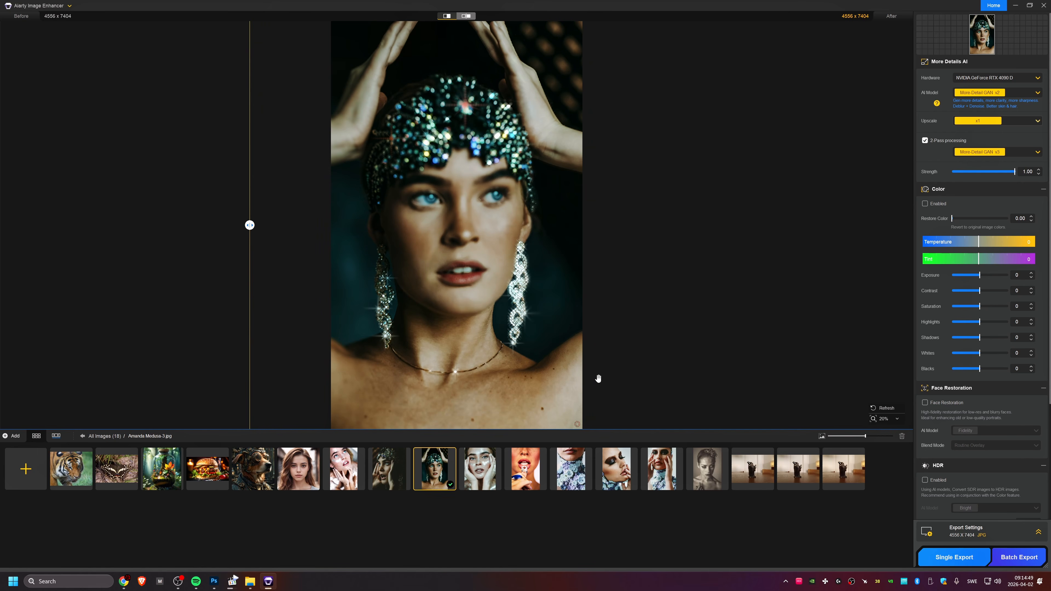
Step: Open the glitter-face portrait Final Image.jpg and compare its original and enhanced versions around the eyes and as a whole
{"action": "left_click", "coordinate": [470, 479]}
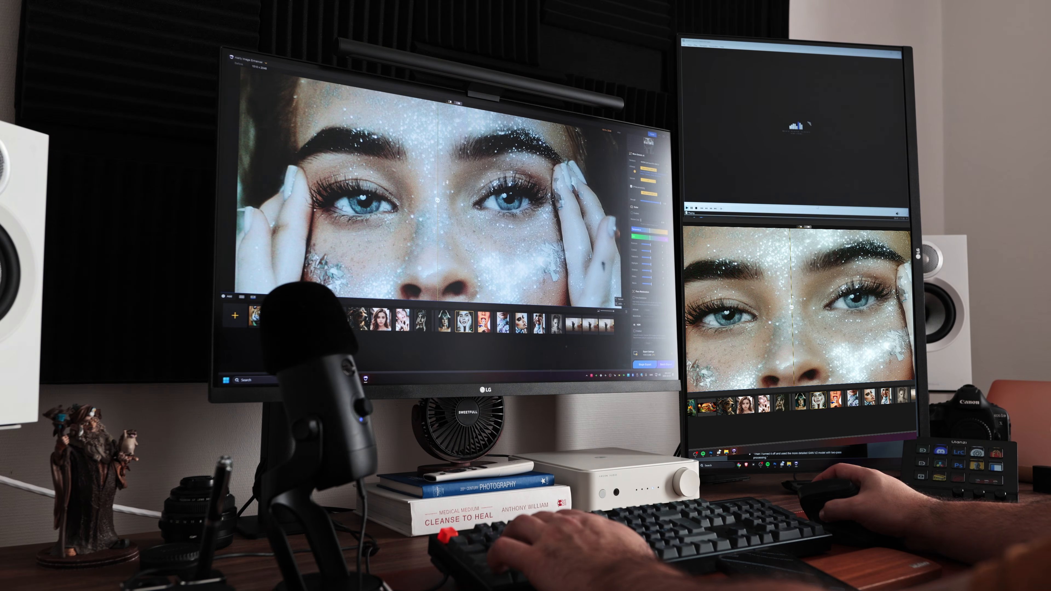
{"action": "left_click_drag", "start_coordinate": [437, 201], "coordinate": [504, 207]}
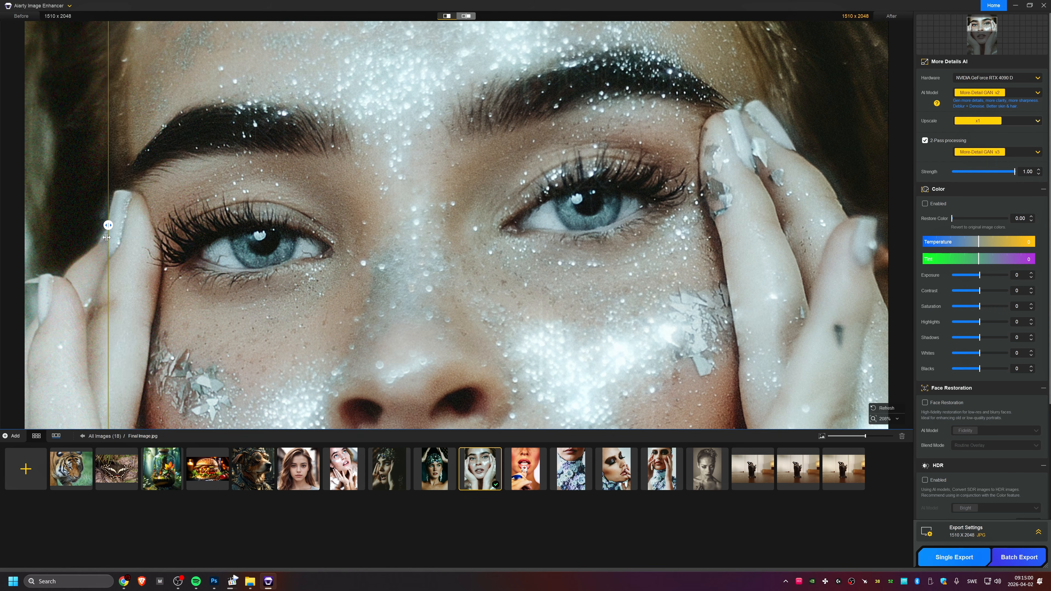
{"action": "left_click_drag", "start_coordinate": [108, 226], "coordinate": [144, 229]}
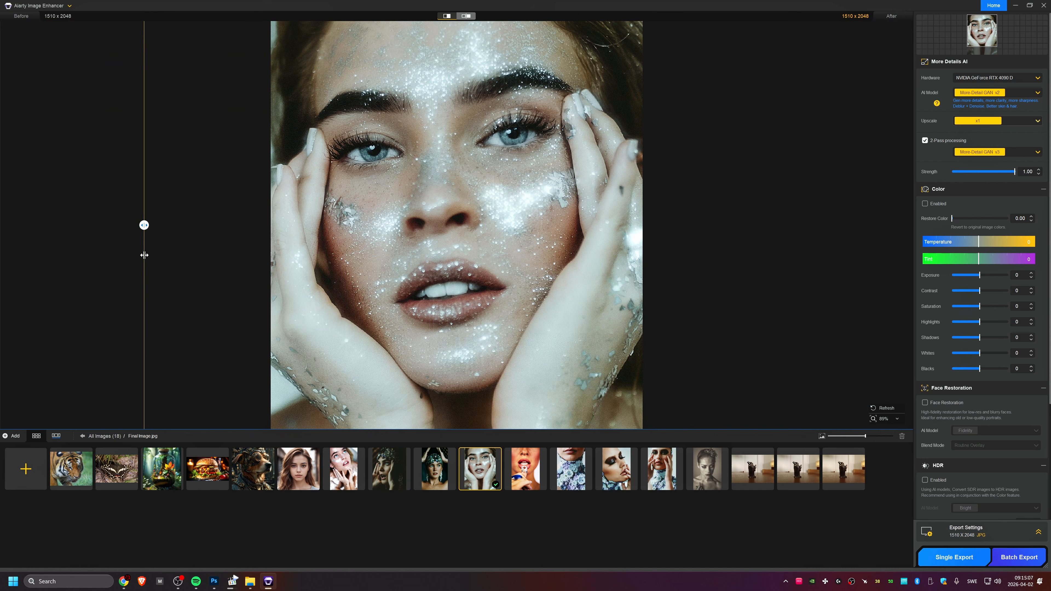
{"action": "left_click_drag", "start_coordinate": [144, 225], "coordinate": [280, 255]}
{"action": "scroll", "coordinate": [402, 267], "scroll_direction": "down", "scroll_amount": 2}
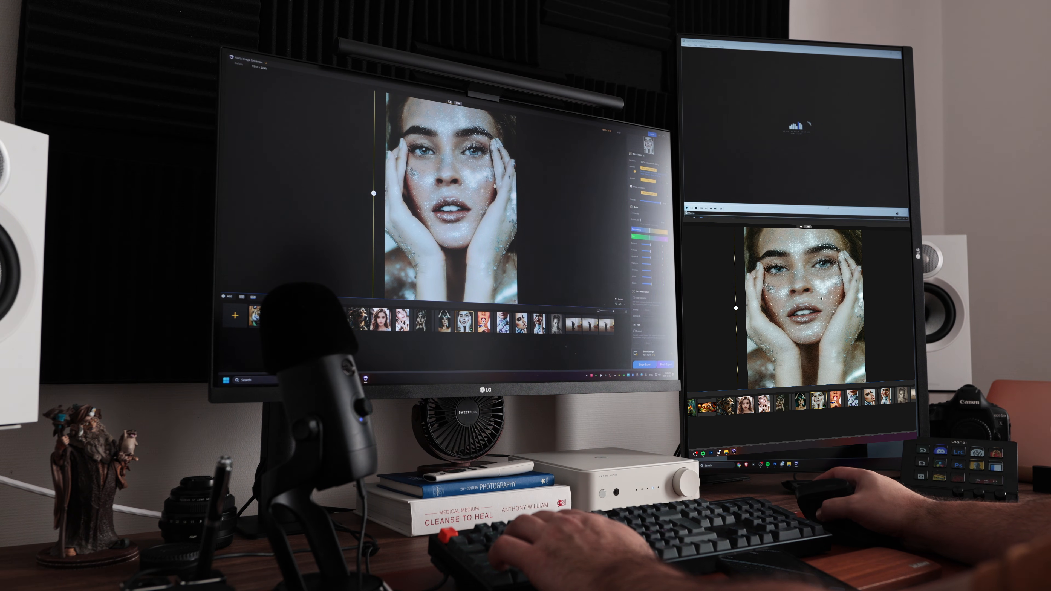
{"action": "scroll", "coordinate": [459, 197], "scroll_direction": "up", "scroll_amount": 4}
{"action": "scroll", "coordinate": [459, 196], "scroll_direction": "down", "scroll_amount": 2}
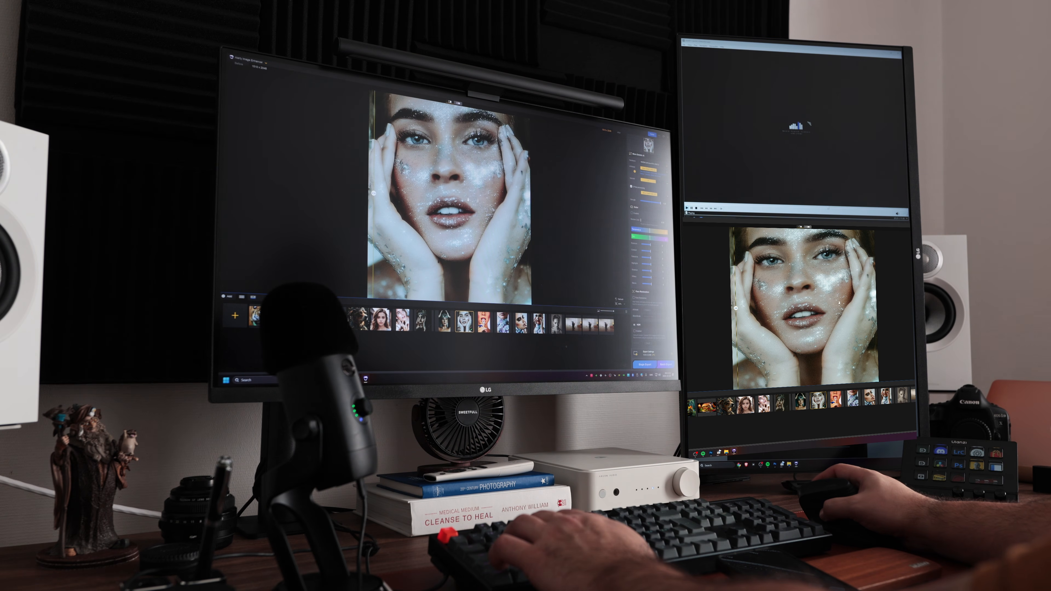
Step: Set the glitter-face portrait's upscale to 8K and check the preview around the lips and as a whole
{"action": "left_click", "coordinate": [664, 184]}
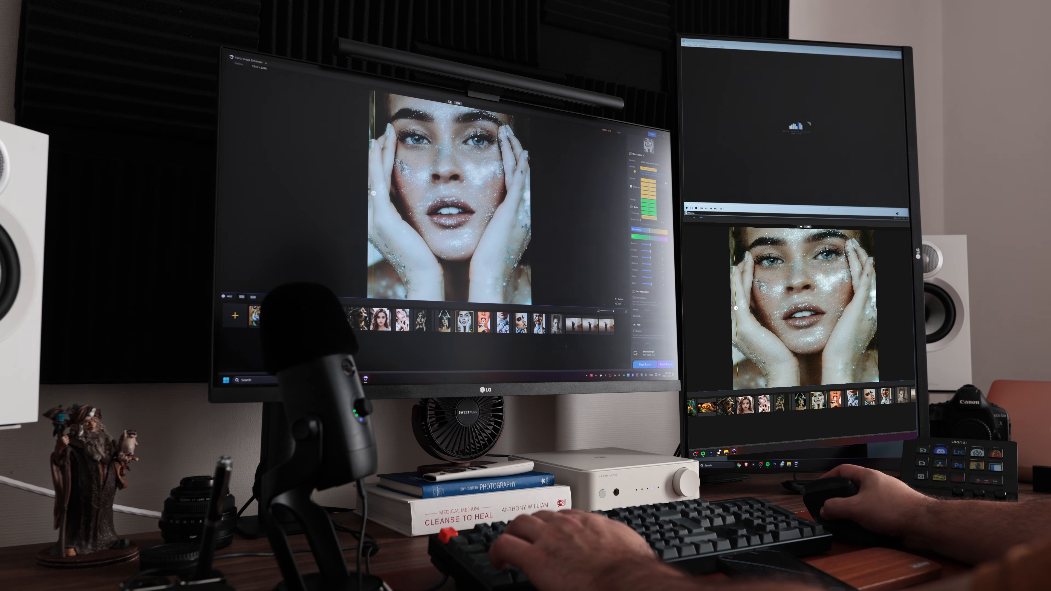
{"action": "left_click", "coordinate": [650, 214]}
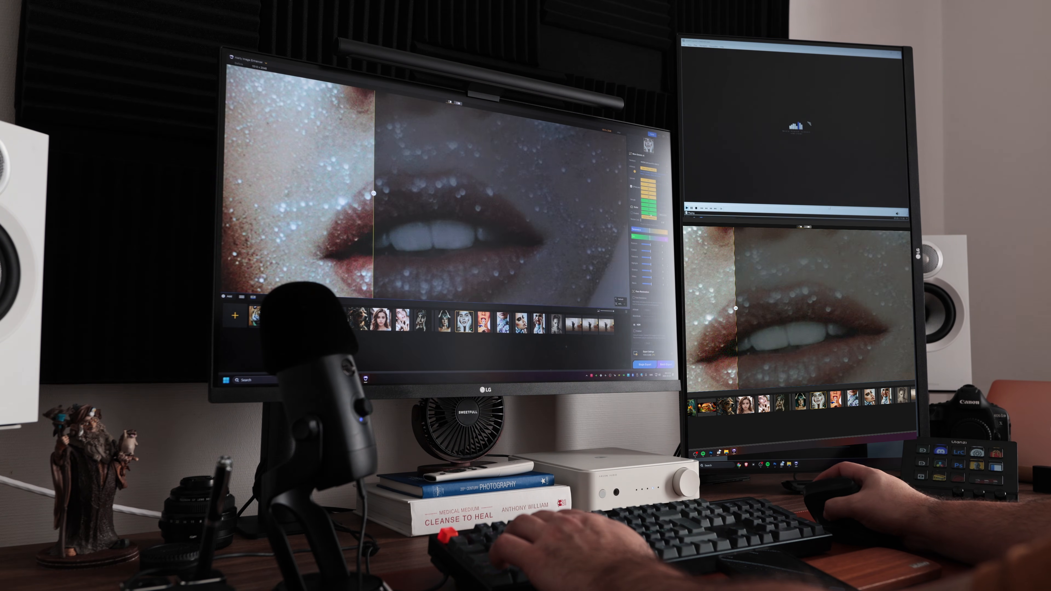
{"action": "scroll", "coordinate": [457, 183], "scroll_direction": "down", "scroll_amount": 3}
{"action": "scroll", "coordinate": [456, 183], "scroll_direction": "down", "scroll_amount": 2}
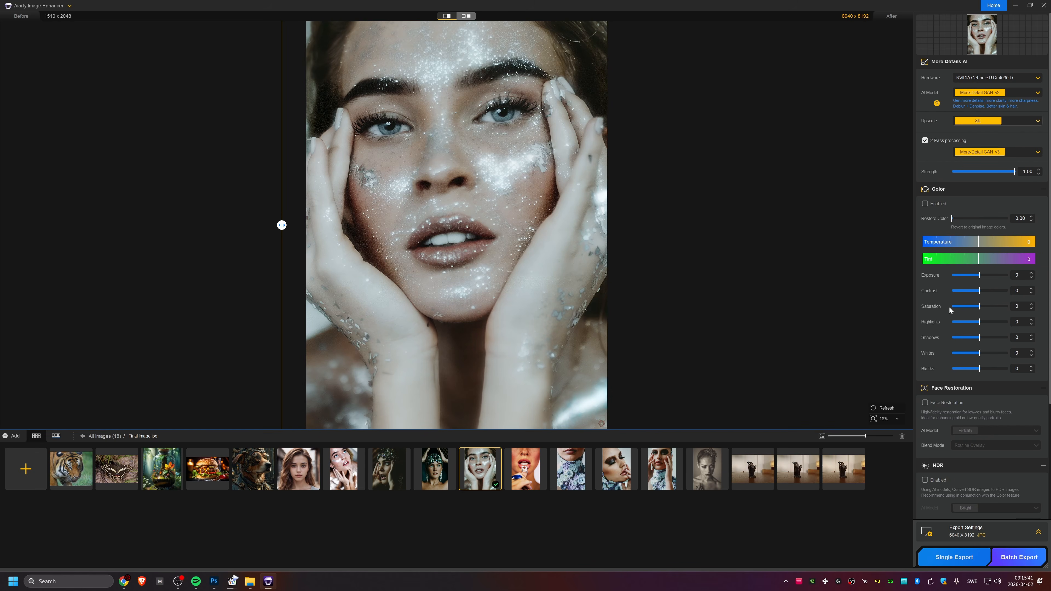
Step: Set the color adjustments to exposure -26, contrast 47, saturation 44, highlights 44, shadows 63, whites -61 and blacks -27
{"action": "left_click", "coordinate": [990, 280]}
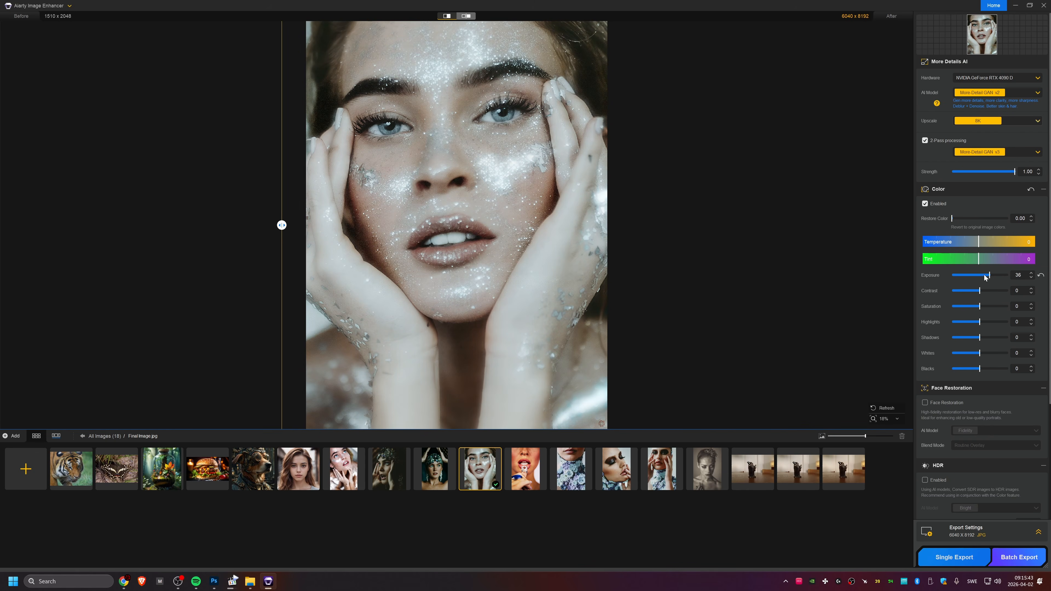
{"action": "left_click", "coordinate": [972, 275]}
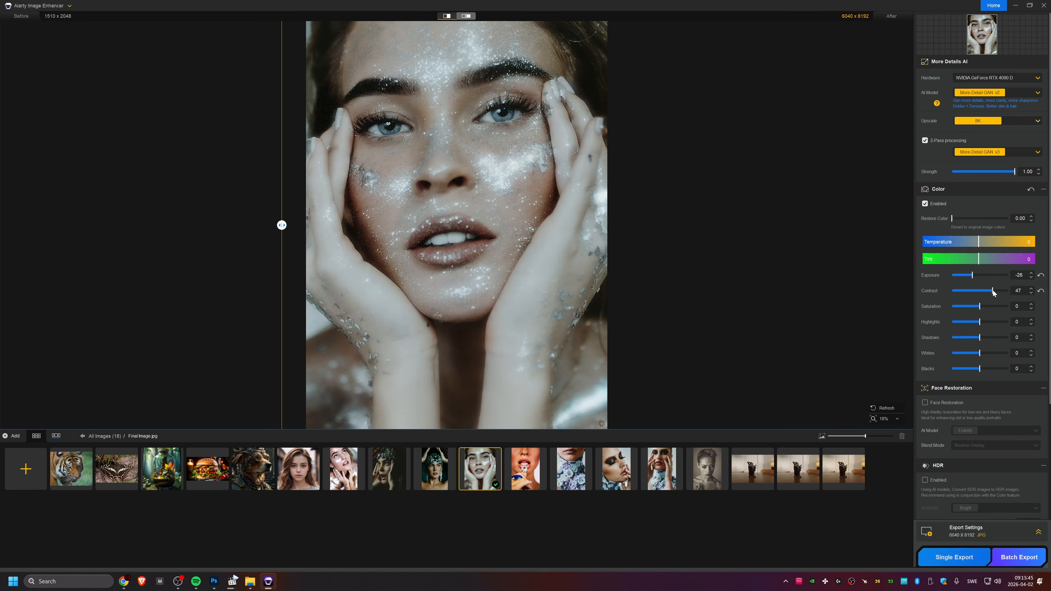
{"action": "left_click", "coordinate": [992, 307]}
{"action": "left_click_drag", "start_coordinate": [972, 322], "coordinate": [970, 321]}
{"action": "left_click", "coordinate": [992, 322]}
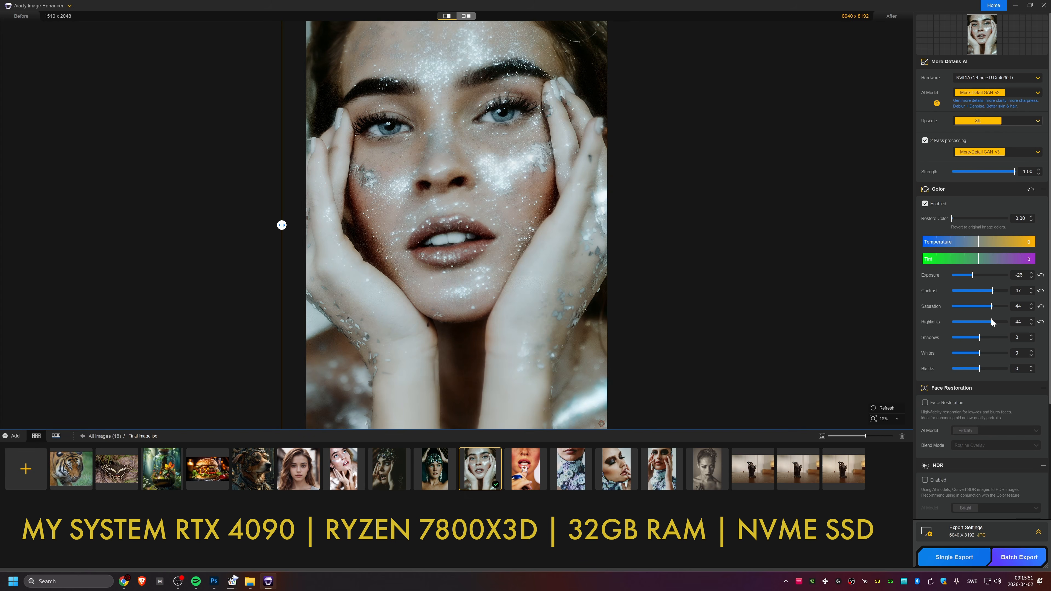
{"action": "left_click_drag", "start_coordinate": [979, 338], "coordinate": [962, 353]}
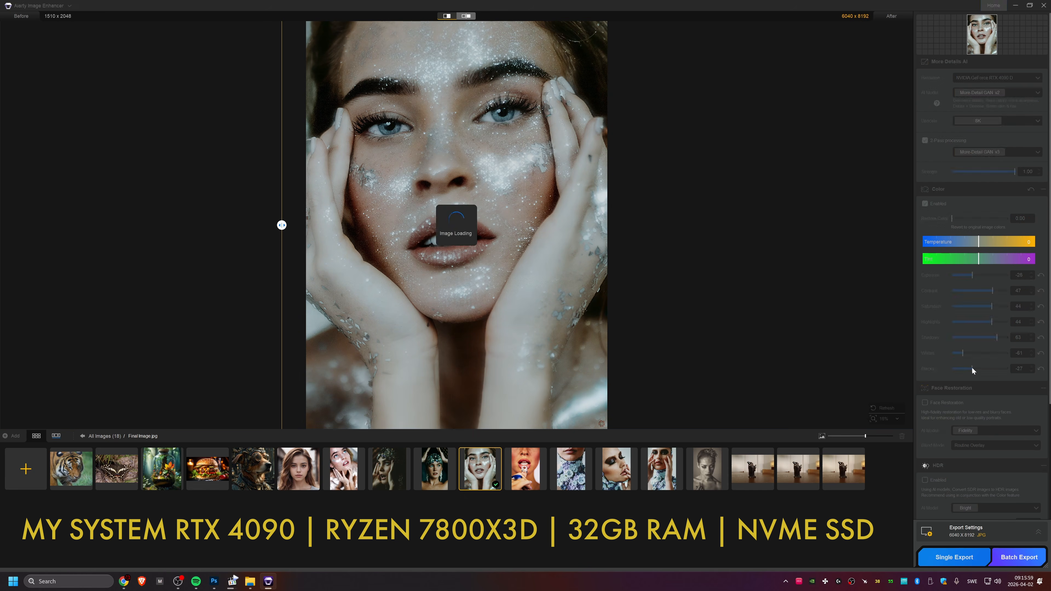
Step: Place the before/after divider down the middle of the portrait's face and set the upscale to 4K
{"action": "left_click_drag", "start_coordinate": [283, 227], "coordinate": [444, 226]}
{"action": "left_click", "coordinate": [1027, 122]}
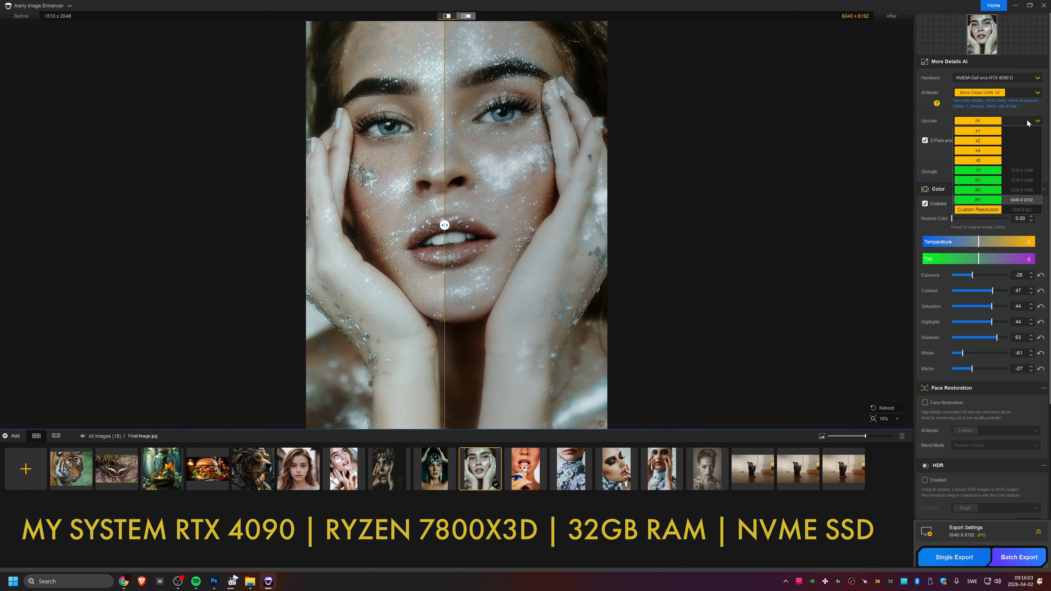
{"action": "left_click", "coordinate": [985, 191]}
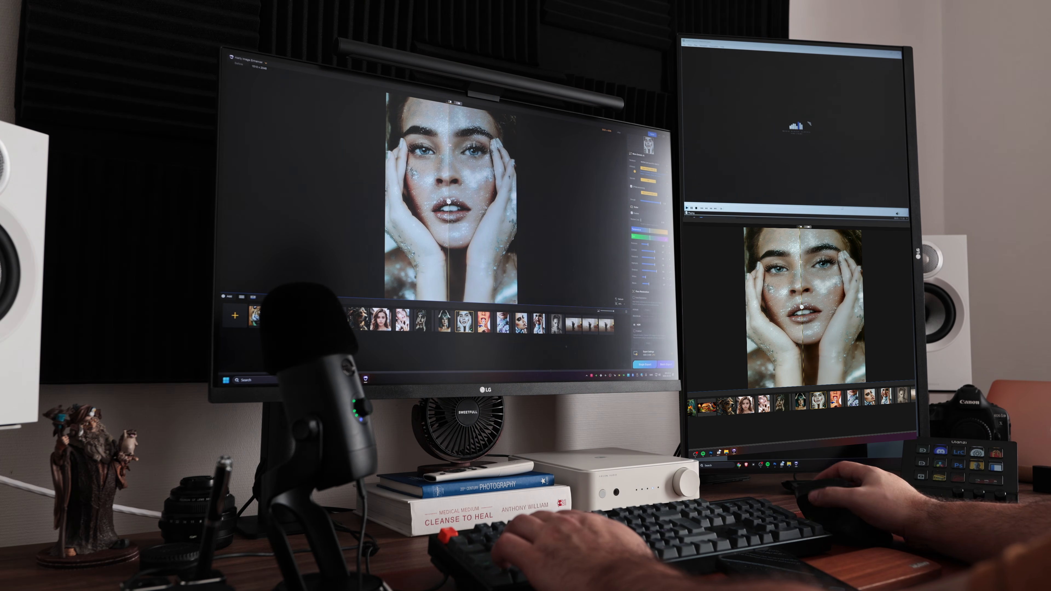
Step: Move the enhancer window to the vertical monitor, check the portrait preview there, and return the window maximized to the main monitor
{"action": "left_click_drag", "start_coordinate": [467, 98], "coordinate": [826, 157]}
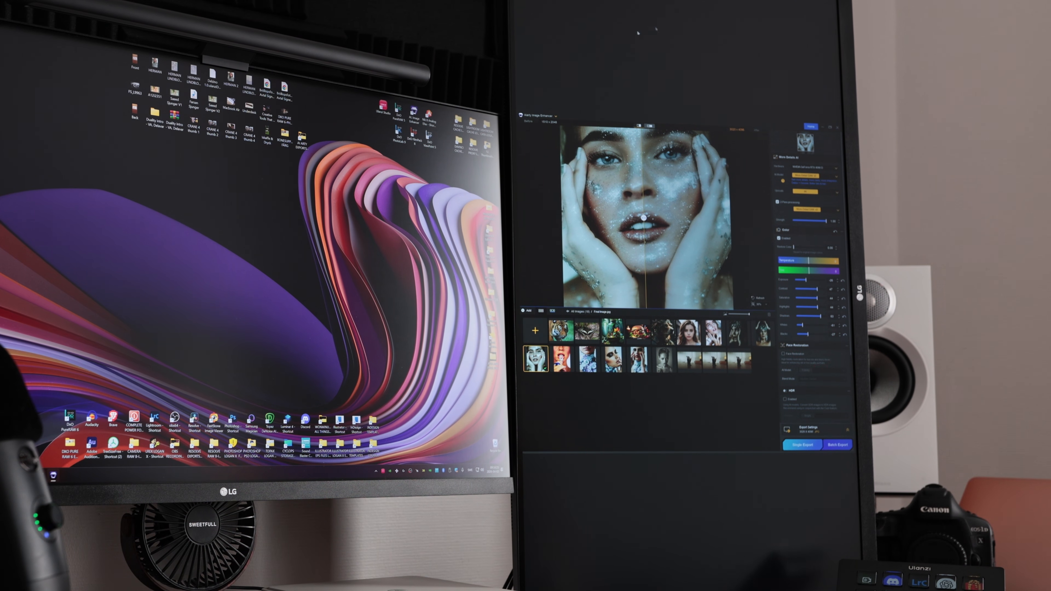
{"action": "scroll", "coordinate": [666, 210], "scroll_direction": "down", "scroll_amount": 2}
{"action": "scroll", "coordinate": [667, 209], "scroll_direction": "up", "scroll_amount": 6}
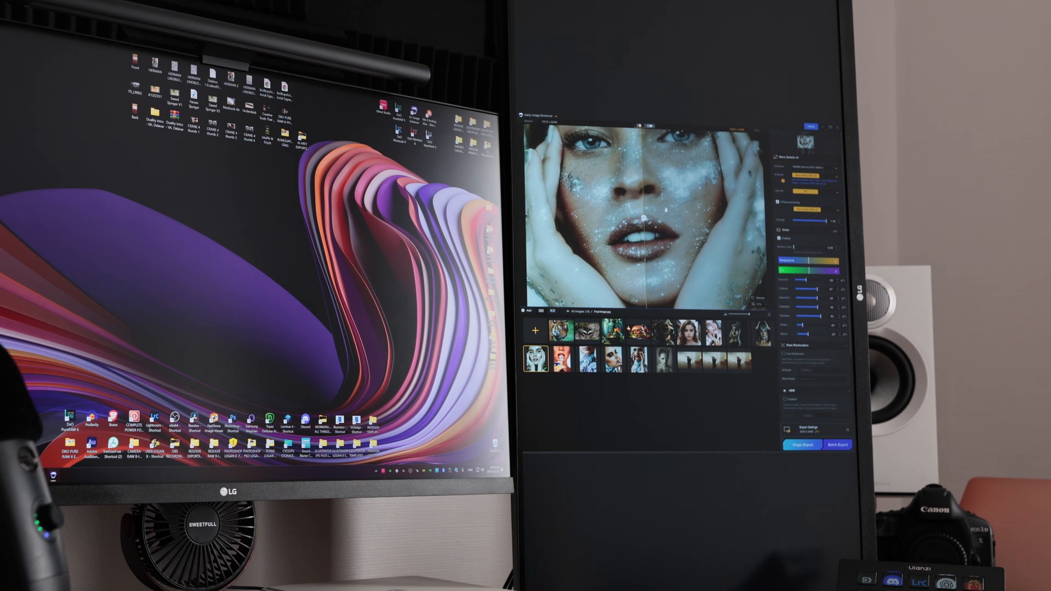
{"action": "scroll", "coordinate": [666, 210], "scroll_direction": "down", "scroll_amount": 5}
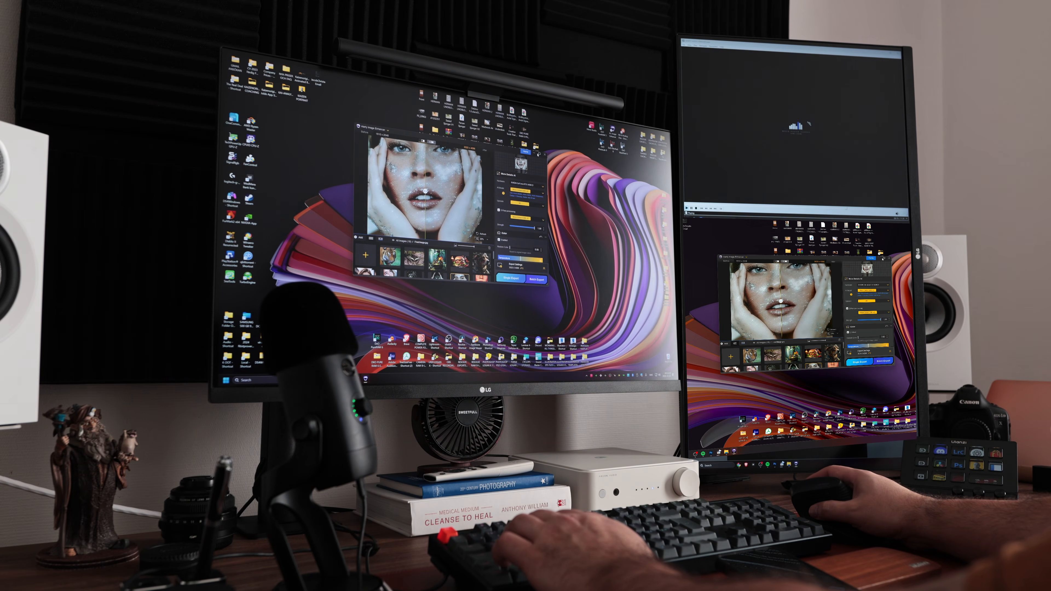
{"action": "left_click", "coordinate": [539, 154]}
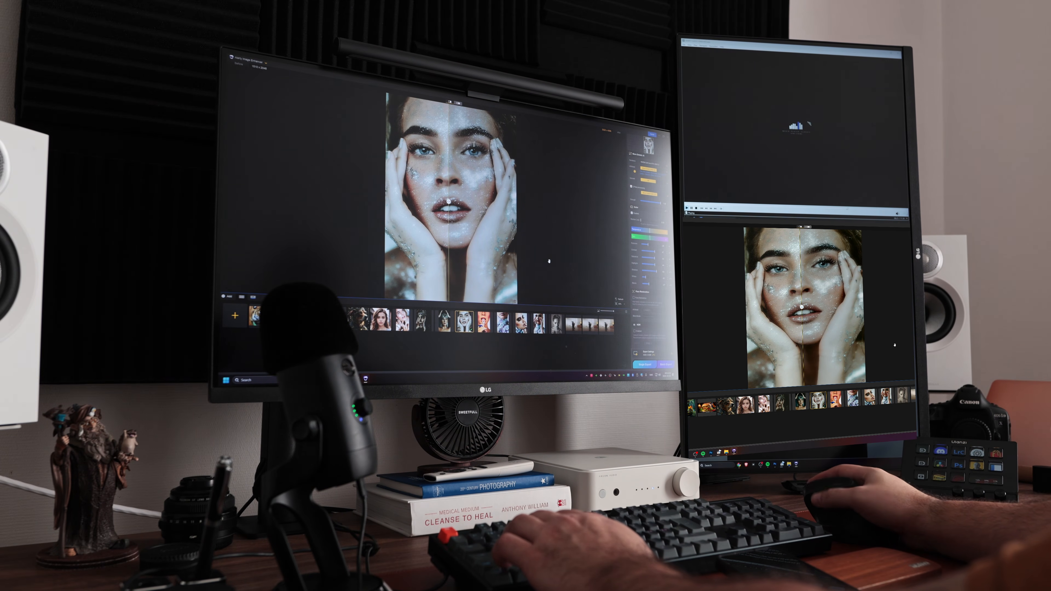
Step: Reveal the original version of the 4K-upscaled glitter-face portrait and check how the preview responds to repeated zooming in and out
{"action": "scroll", "coordinate": [550, 261], "scroll_direction": "up", "scroll_amount": 2}
{"action": "scroll", "coordinate": [447, 208], "scroll_direction": "down", "scroll_amount": 1}
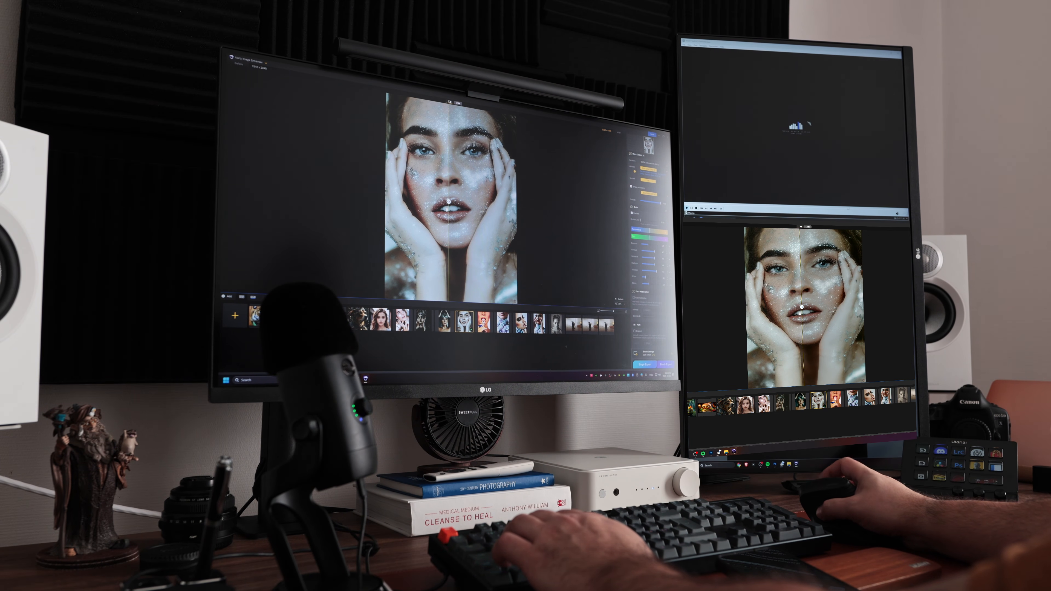
{"action": "left_click_drag", "start_coordinate": [448, 202], "coordinate": [536, 212]}
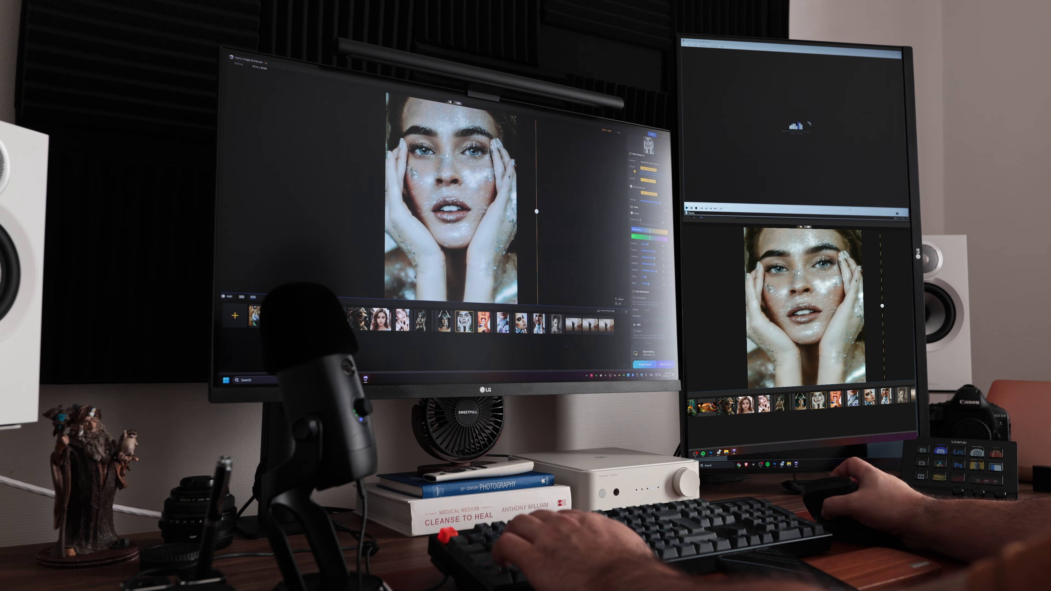
{"action": "scroll", "coordinate": [446, 159], "scroll_direction": "up", "scroll_amount": 5}
{"action": "scroll", "coordinate": [446, 158], "scroll_direction": "down", "scroll_amount": 5}
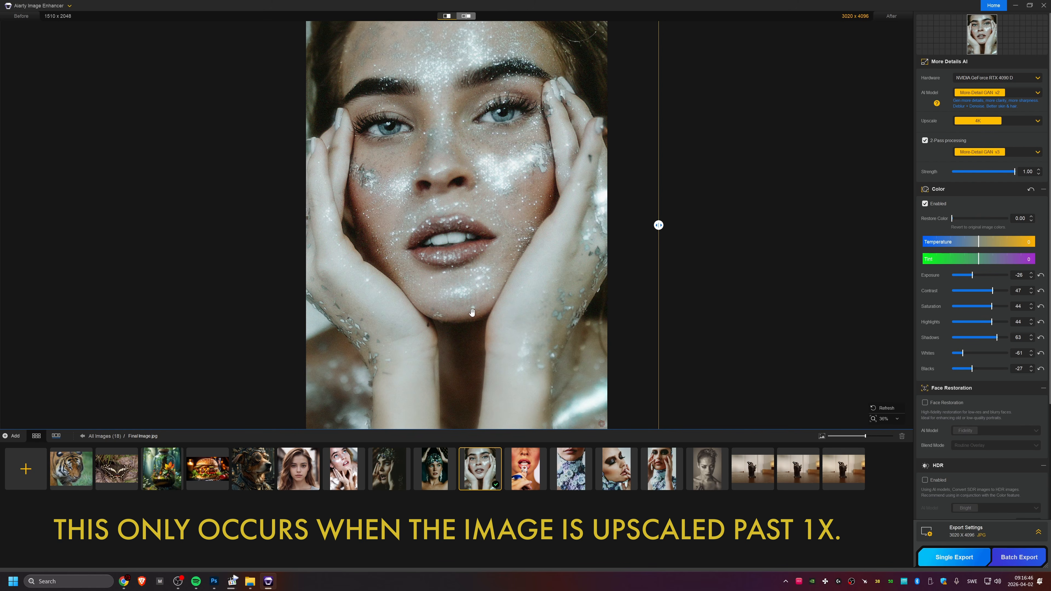
{"action": "scroll", "coordinate": [463, 307], "scroll_direction": "up", "scroll_amount": 3}
{"action": "scroll", "coordinate": [463, 307], "scroll_direction": "down", "scroll_amount": 3}
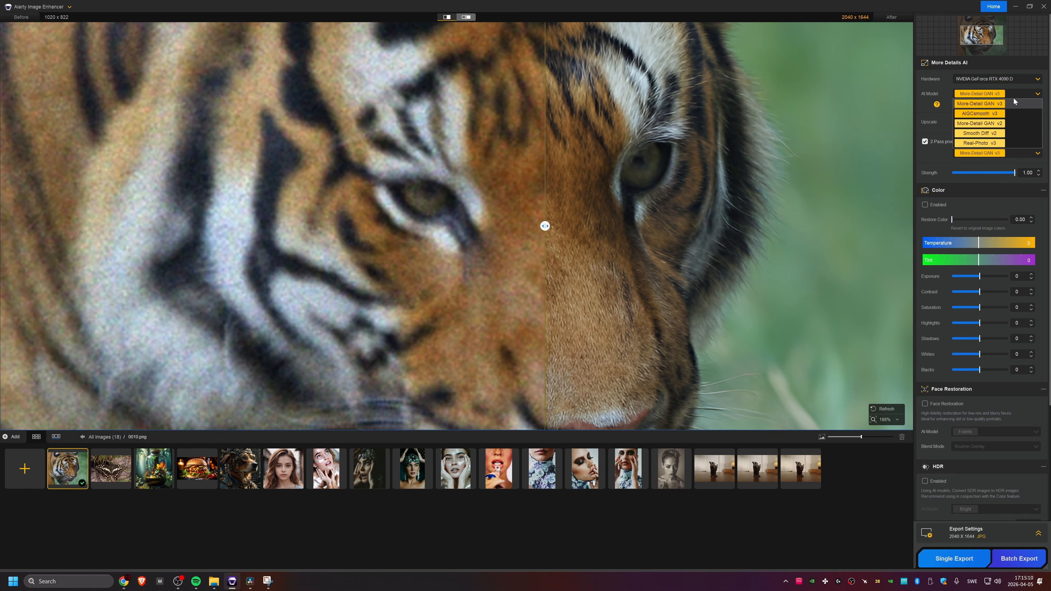
Step: Try More-Detail GAN v2 on the tiger, compare the eyes and fur with the original, and return the AI model to More-Detail GAN v3
{"action": "left_click", "coordinate": [983, 123]}
{"action": "scroll", "coordinate": [561, 209], "scroll_direction": "up", "scroll_amount": 2}
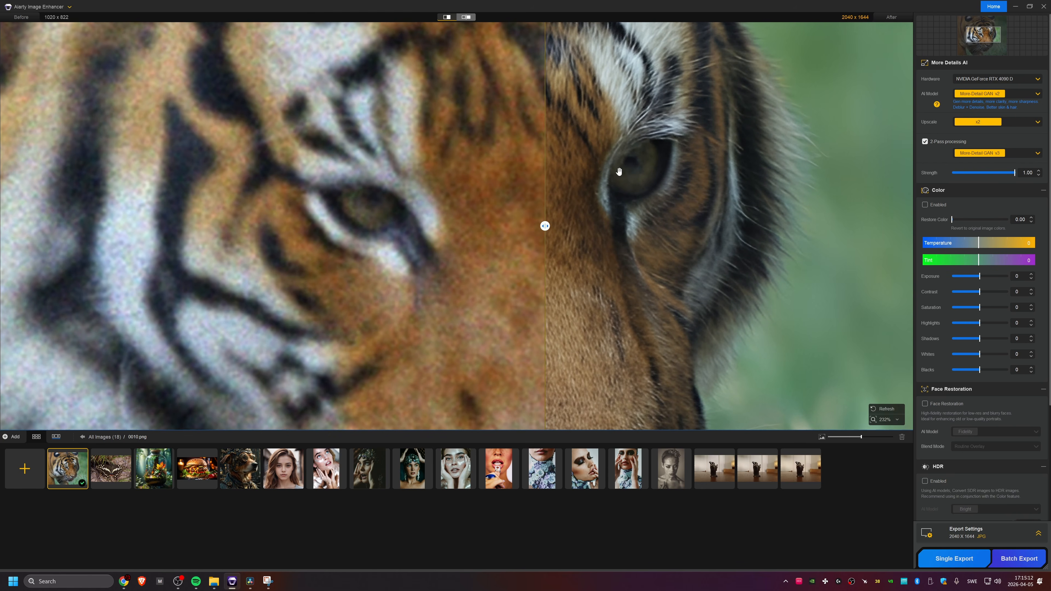
{"action": "left_click_drag", "start_coordinate": [541, 232], "coordinate": [793, 225]}
{"action": "scroll", "coordinate": [671, 207], "scroll_direction": "down", "scroll_amount": 2}
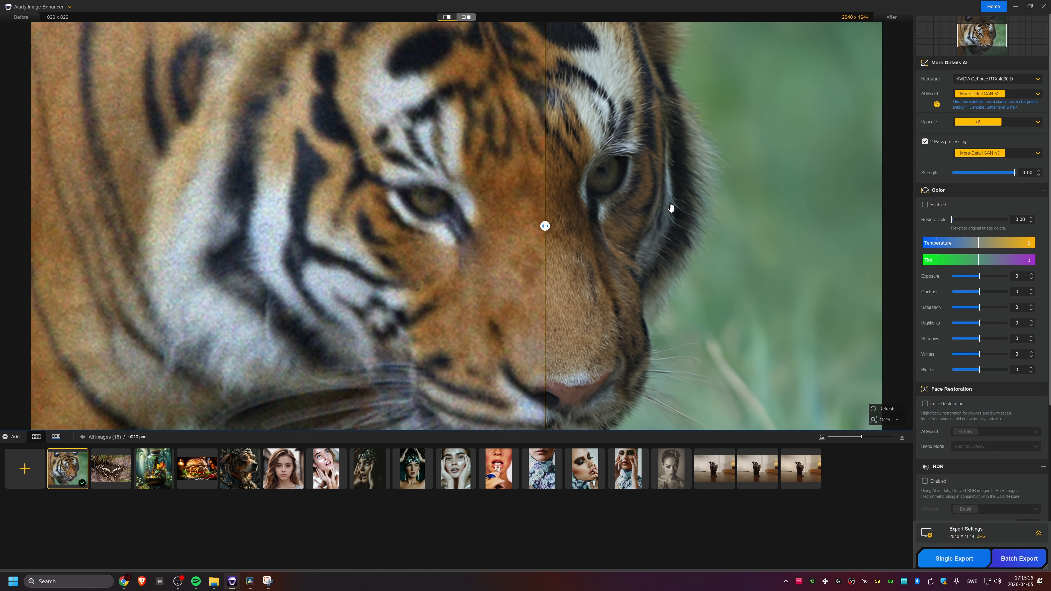
{"action": "left_click_drag", "start_coordinate": [546, 225], "coordinate": [219, 226]}
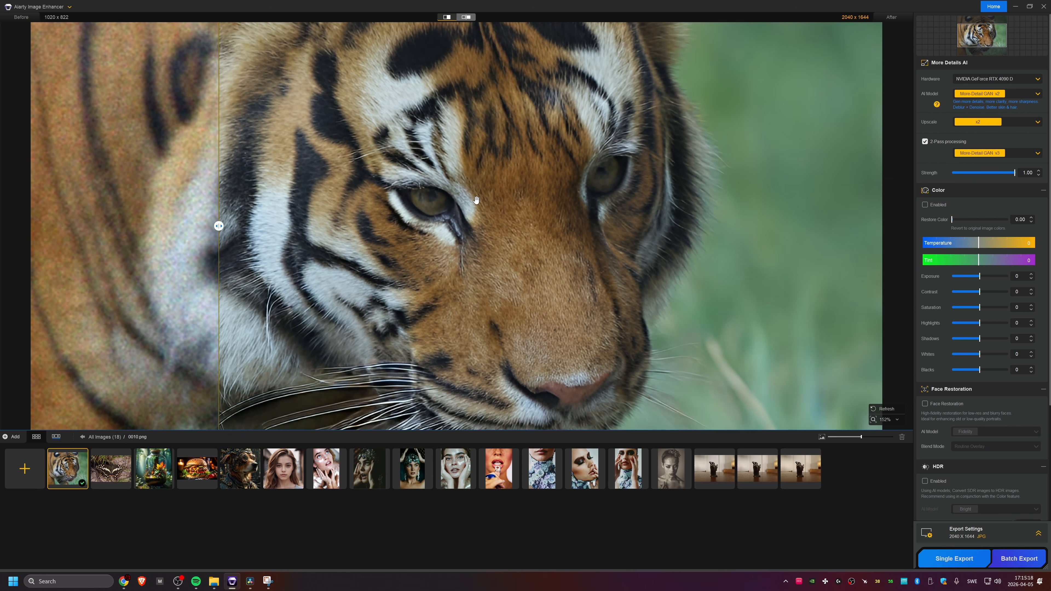
{"action": "left_click", "coordinate": [1022, 95]}
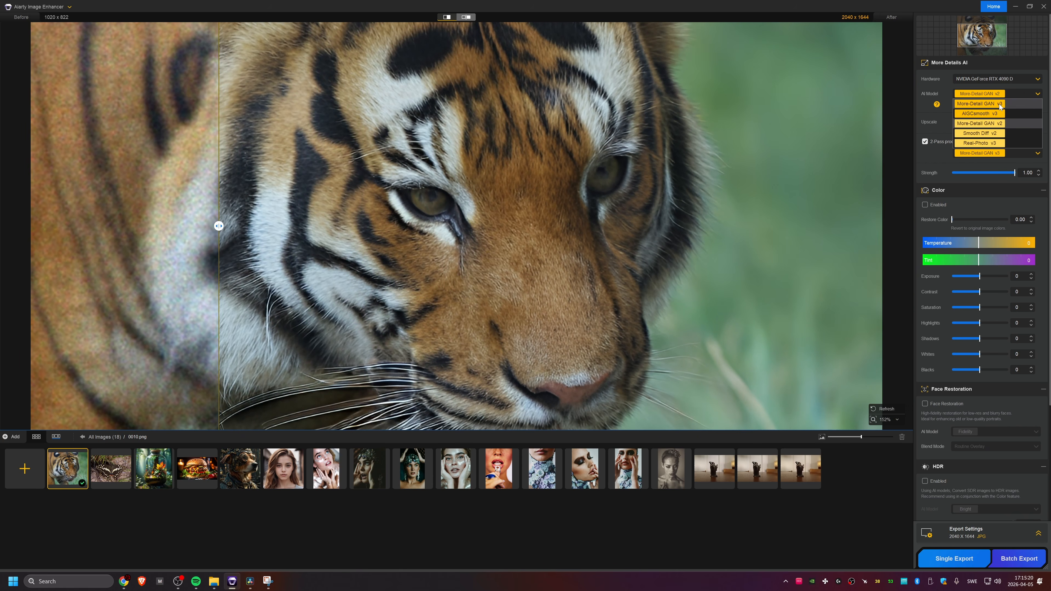
{"action": "left_click", "coordinate": [1000, 107]}
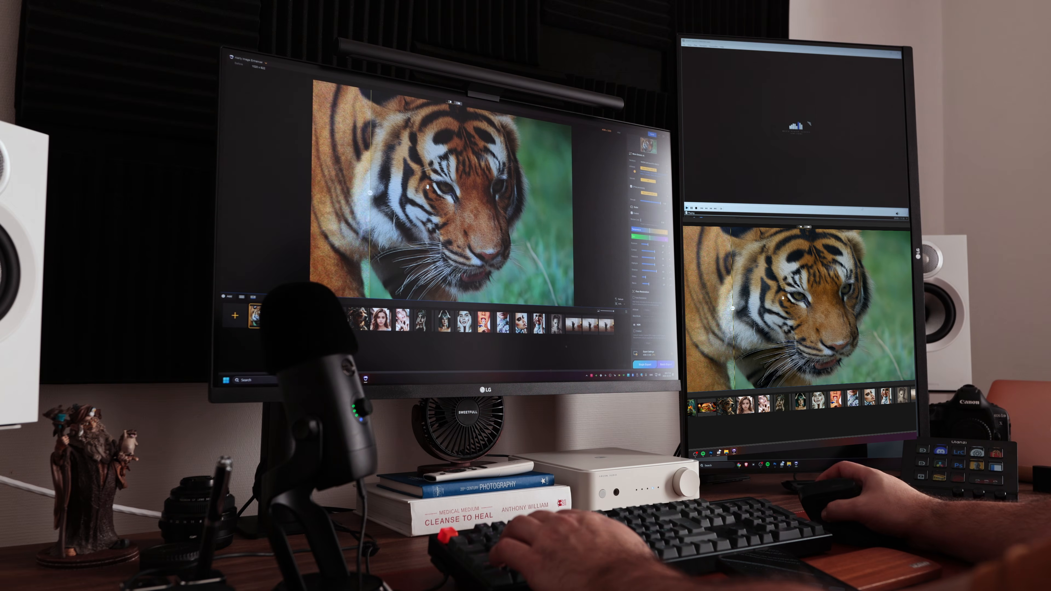
{"action": "scroll", "coordinate": [641, 292], "scroll_direction": "down", "scroll_amount": 3}
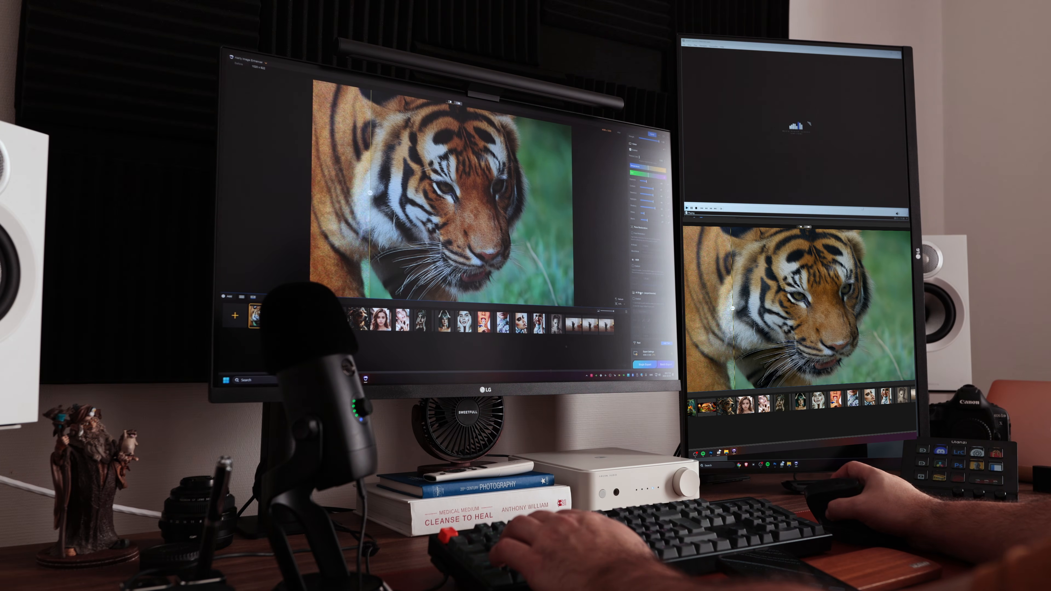
{"action": "scroll", "coordinate": [640, 292], "scroll_direction": "up", "scroll_amount": 3}
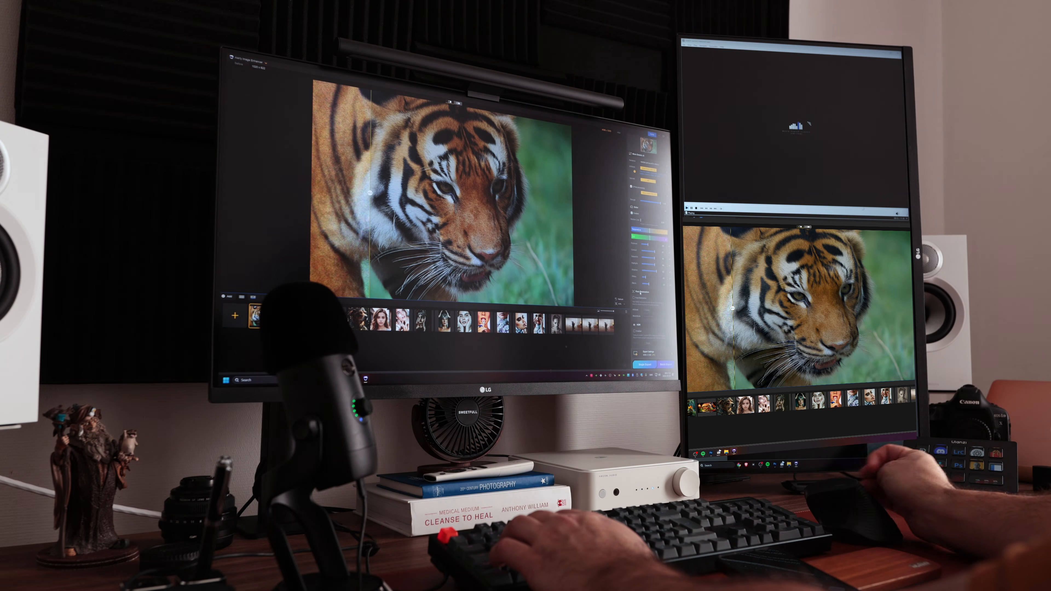
{"action": "scroll", "coordinate": [641, 293], "scroll_direction": "down", "scroll_amount": 8}
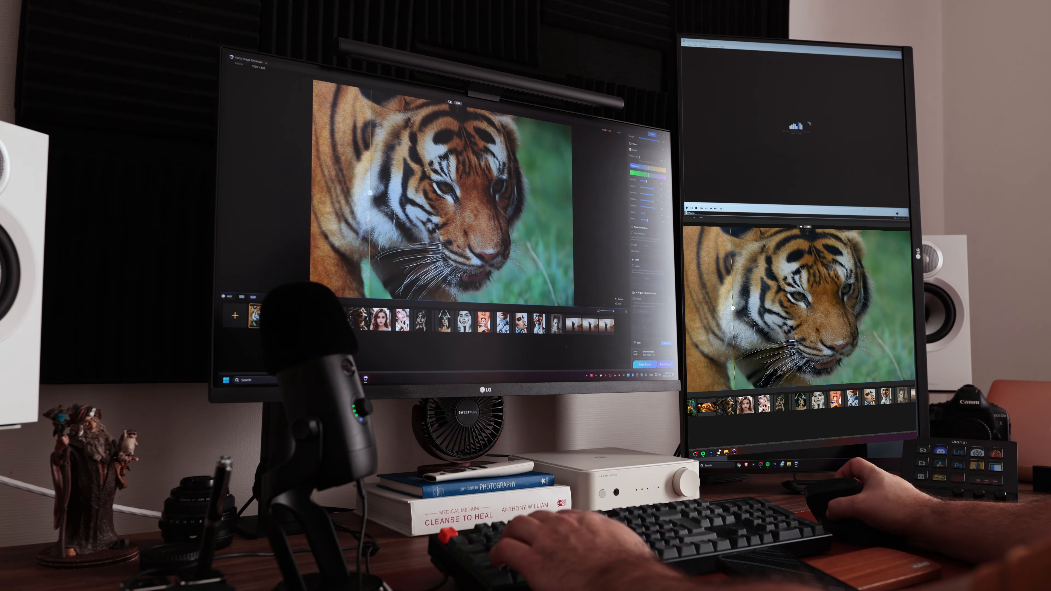
{"action": "scroll", "coordinate": [641, 292], "scroll_direction": "up", "scroll_amount": 8}
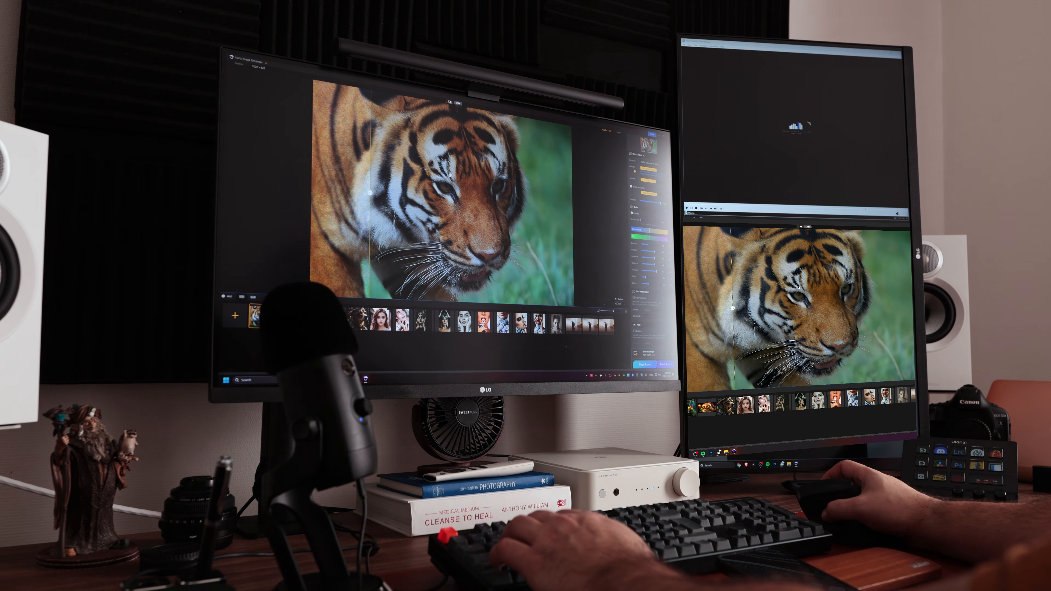
{"action": "scroll", "coordinate": [440, 180], "scroll_direction": "up", "scroll_amount": 3}
{"action": "left_click_drag", "start_coordinate": [440, 181], "coordinate": [465, 172]}
Step: Alternate the tiger's AI model between More-Detail GAN v2 and v3 to compare the fur, finishing on More-Detail GAN v2
{"action": "left_click", "coordinate": [667, 172]}
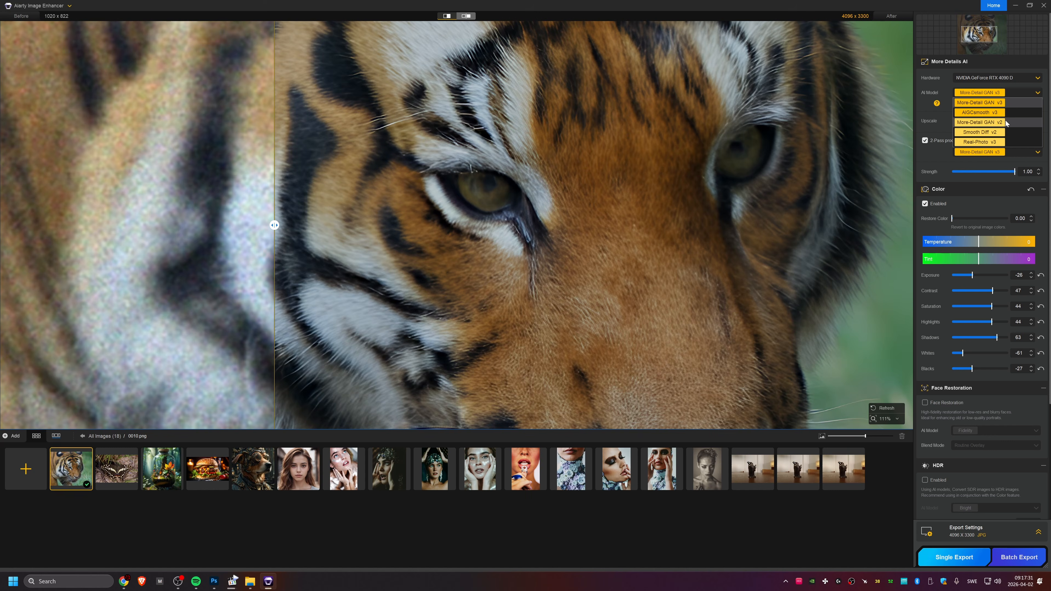
{"action": "left_click", "coordinate": [1005, 122]}
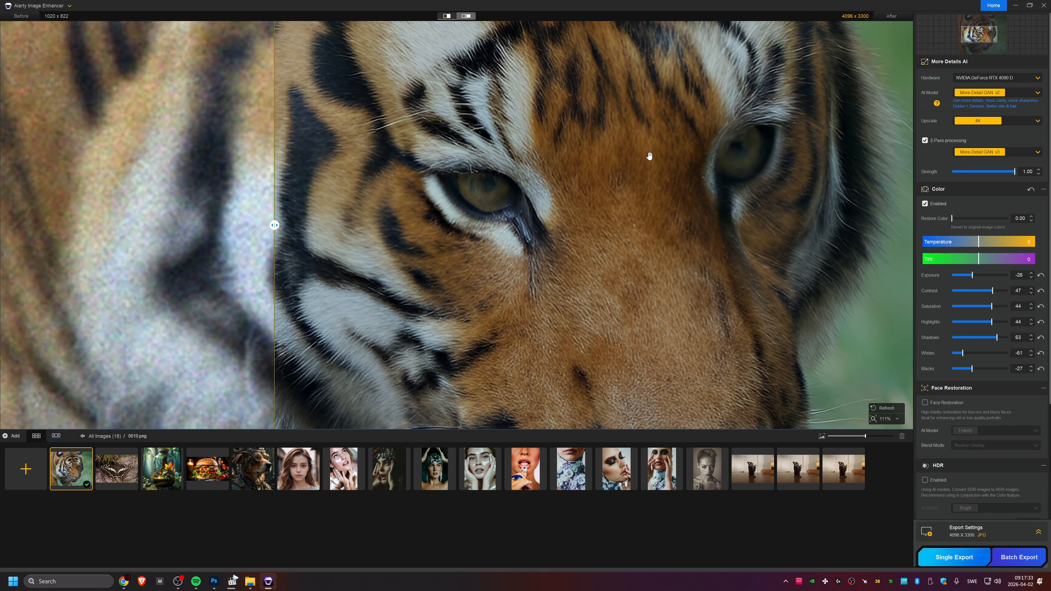
{"action": "left_click", "coordinate": [1020, 94]}
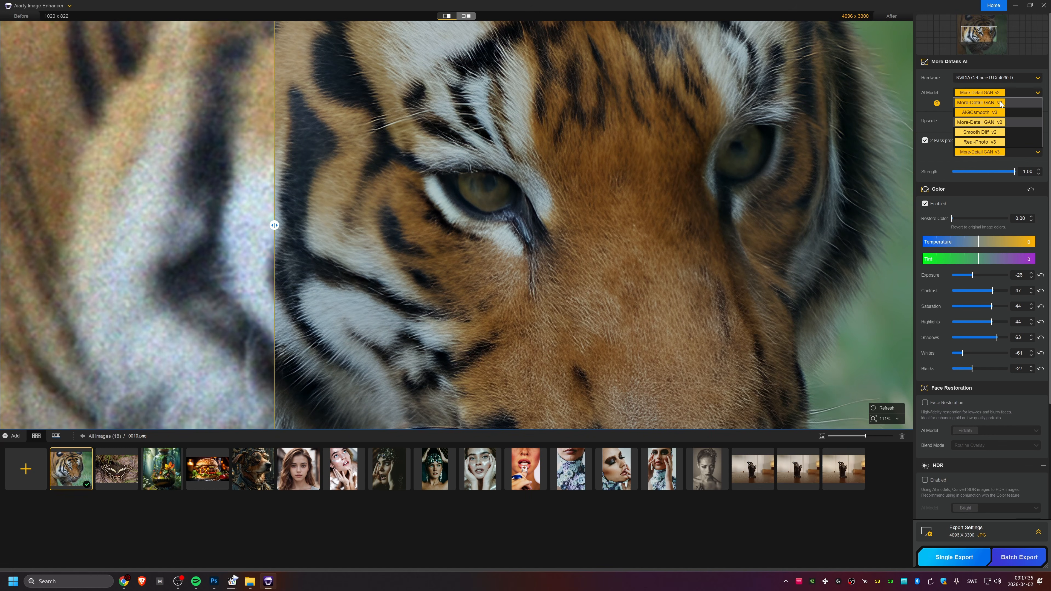
{"action": "left_click", "coordinate": [1000, 103]}
{"action": "left_click", "coordinate": [1017, 91]}
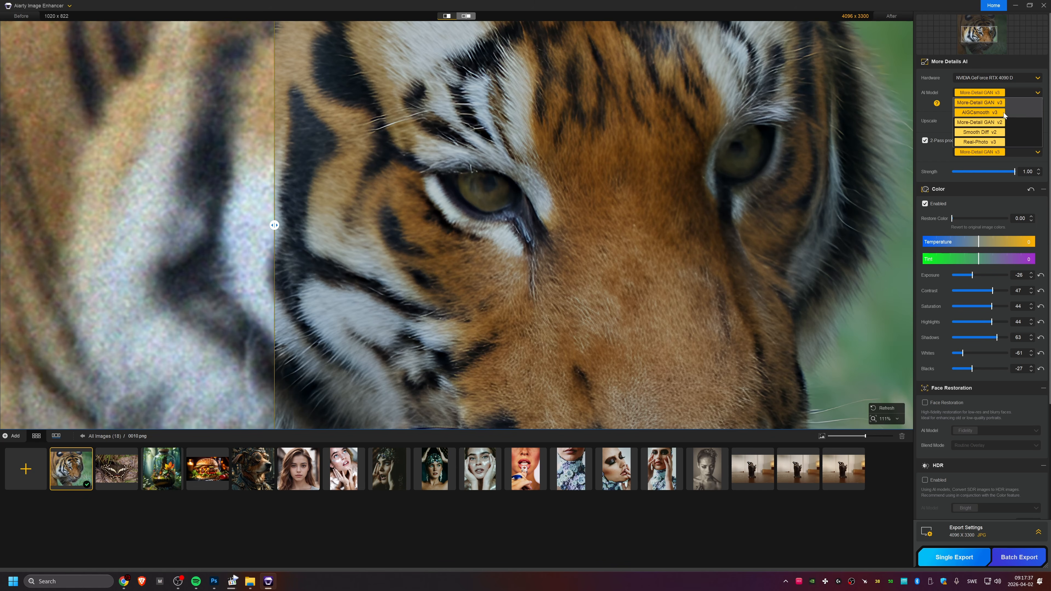
{"action": "left_click", "coordinate": [1001, 121]}
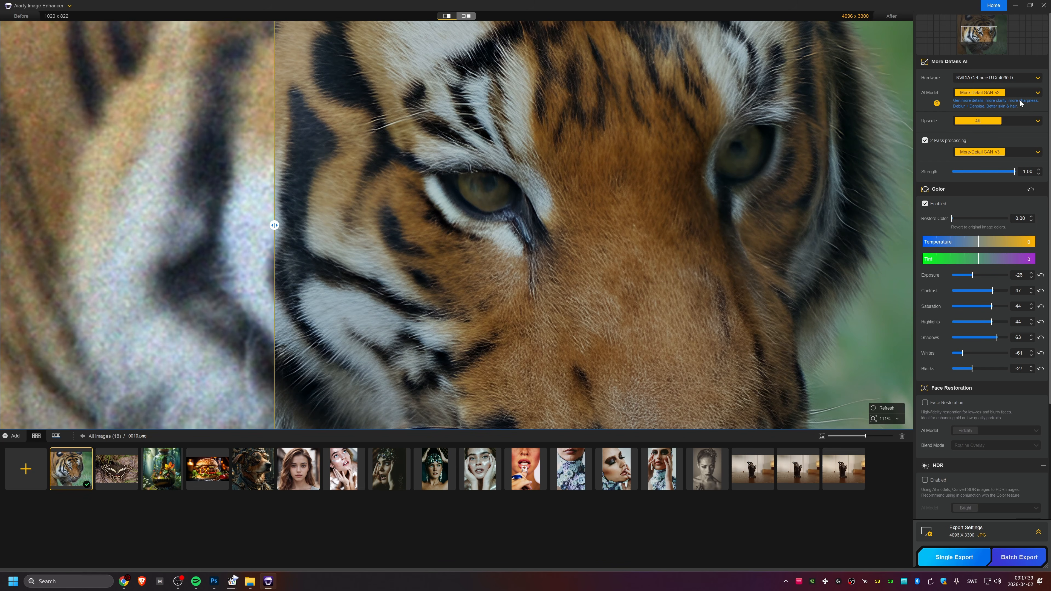
{"action": "left_click", "coordinate": [937, 103]}
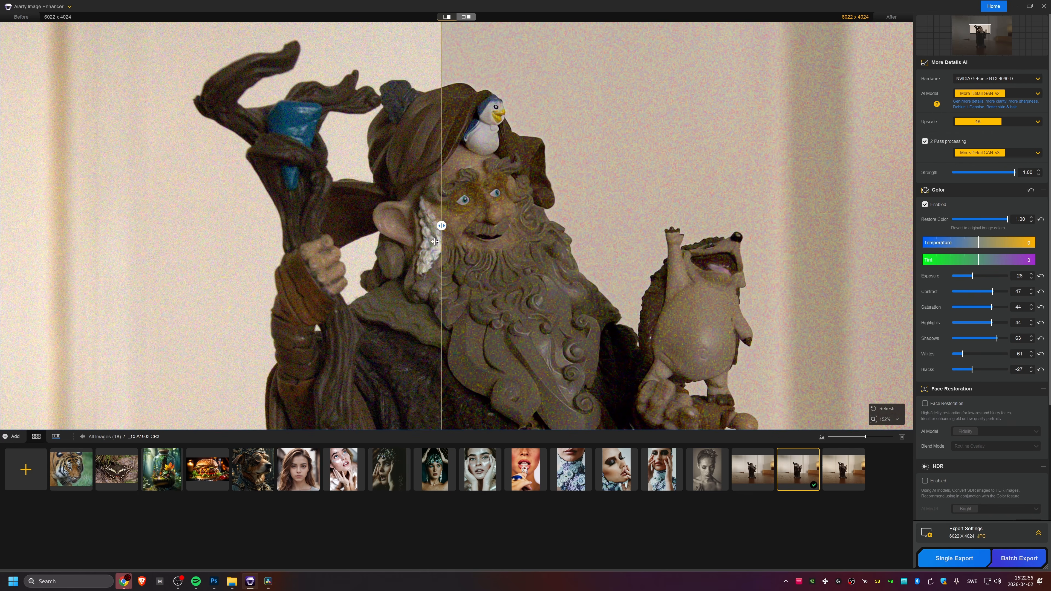
Step: Place the before/after divider beside the wizard figurine and zoom in on its enhanced face in the noisy photo
{"action": "left_click_drag", "start_coordinate": [447, 226], "coordinate": [223, 225]}
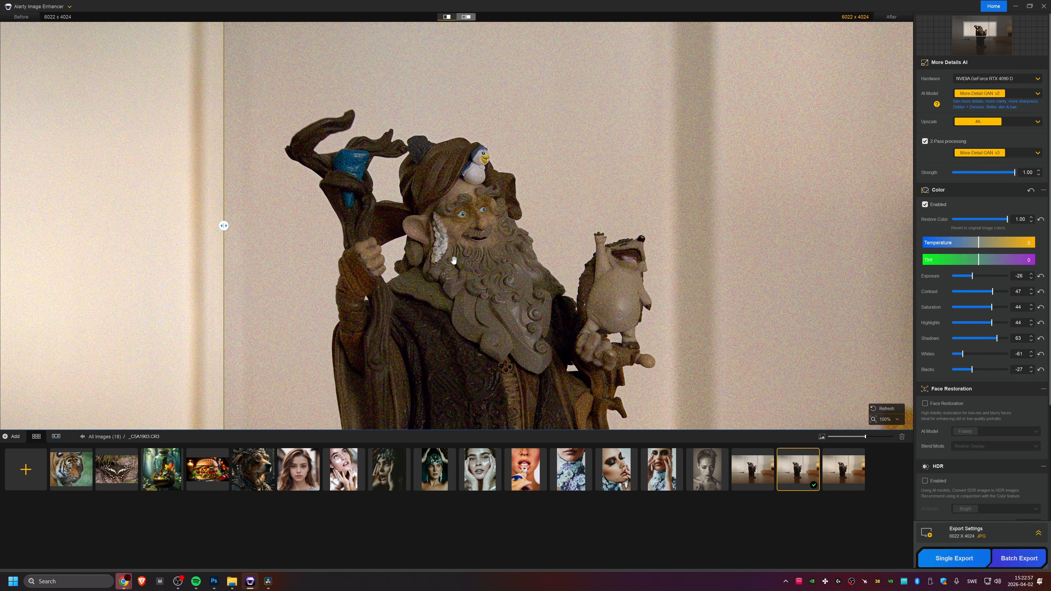
{"action": "left_click_drag", "start_coordinate": [454, 260], "coordinate": [428, 218]}
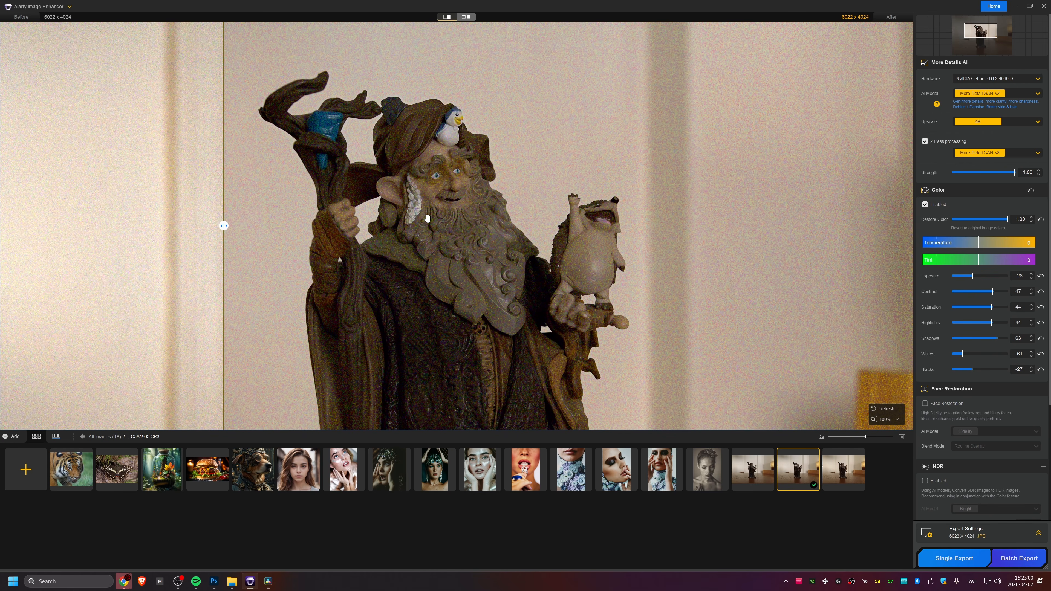
{"action": "mouse_move", "coordinate": [227, 225]}
{"action": "left_mouse_down"}
{"action": "mouse_move", "coordinate": [407, 243]}
{"action": "mouse_move", "coordinate": [703, 237]}
{"action": "mouse_move", "coordinate": [212, 226]}
{"action": "left_mouse_up"}
{"action": "scroll", "coordinate": [439, 167], "scroll_direction": "up", "scroll_amount": 5}
{"action": "scroll", "coordinate": [438, 167], "scroll_direction": "up", "scroll_amount": 1}
Step: Examine the noise and detail across the enhanced wizard figurine, from the upper body down to the robe's hem and base
{"action": "left_click_drag", "start_coordinate": [437, 226], "coordinate": [521, 254]}
{"action": "left_click_drag", "start_coordinate": [610, 304], "coordinate": [418, 186]}
{"action": "left_click_drag", "start_coordinate": [395, 310], "coordinate": [629, 74]}
{"action": "left_click_drag", "start_coordinate": [693, 259], "coordinate": [485, 177]}
{"action": "left_click_drag", "start_coordinate": [393, 352], "coordinate": [606, 158]}
{"action": "left_click_drag", "start_coordinate": [700, 328], "coordinate": [478, 117]}
{"action": "left_click_drag", "start_coordinate": [421, 285], "coordinate": [563, 172]}
{"action": "left_click_drag", "start_coordinate": [213, 226], "coordinate": [176, 226]}
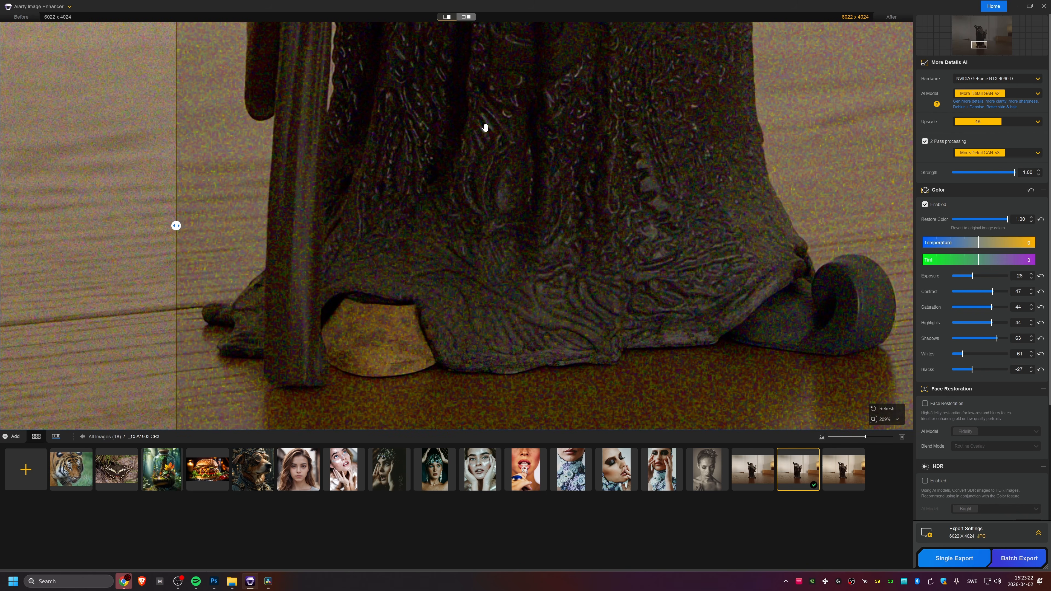
{"action": "scroll", "coordinate": [486, 127], "scroll_direction": "down", "scroll_amount": 3}
{"action": "left_click_drag", "start_coordinate": [502, 88], "coordinate": [499, 375]}
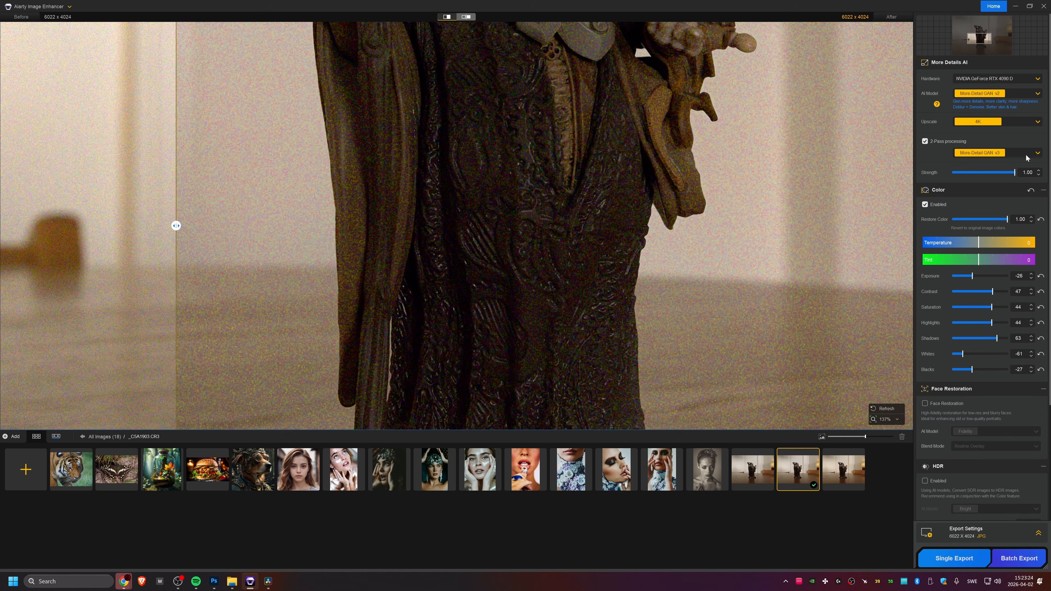
Step: Set the figurine photo's AI model to More-Detail GAN v3 and move the before/after divider closer to the figure
{"action": "left_click", "coordinate": [1035, 96]}
{"action": "left_click", "coordinate": [1010, 109]}
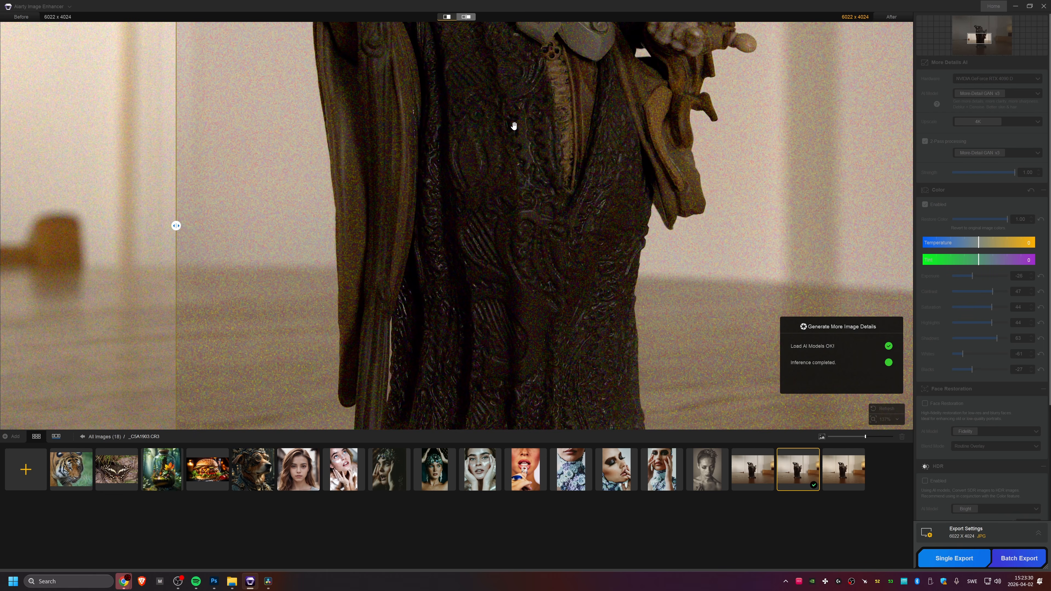
{"action": "left_click_drag", "start_coordinate": [525, 81], "coordinate": [497, 284]}
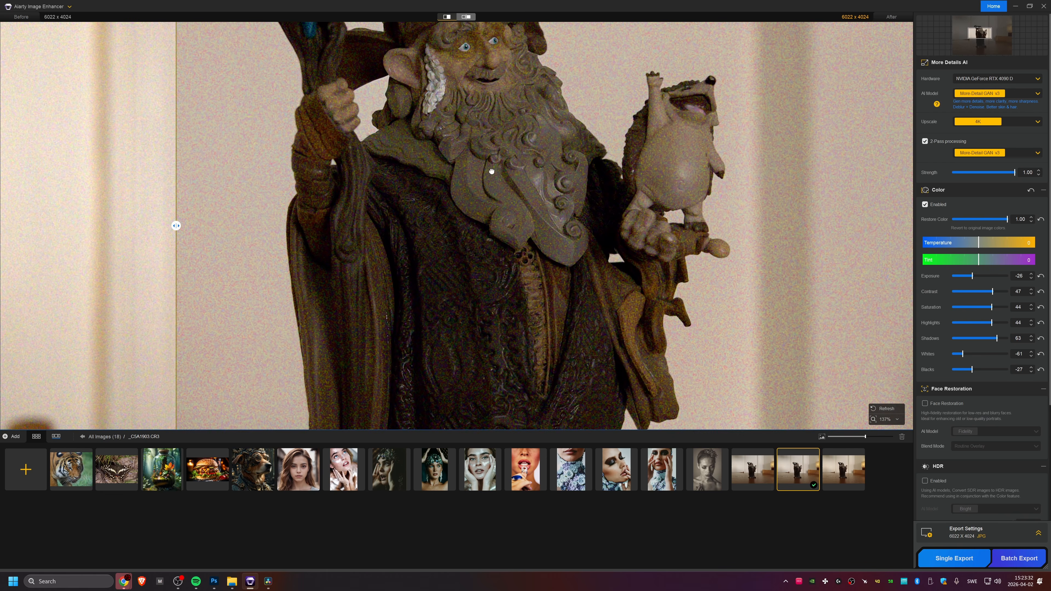
{"action": "left_click_drag", "start_coordinate": [172, 227], "coordinate": [242, 232]}
Step: Inspect the figurine's beard and hedgehog up close, comparing the More-Detail GAN v3 result with the original
{"action": "left_click_drag", "start_coordinate": [515, 167], "coordinate": [583, 236]}
{"action": "scroll", "coordinate": [384, 117], "scroll_direction": "up", "scroll_amount": 5}
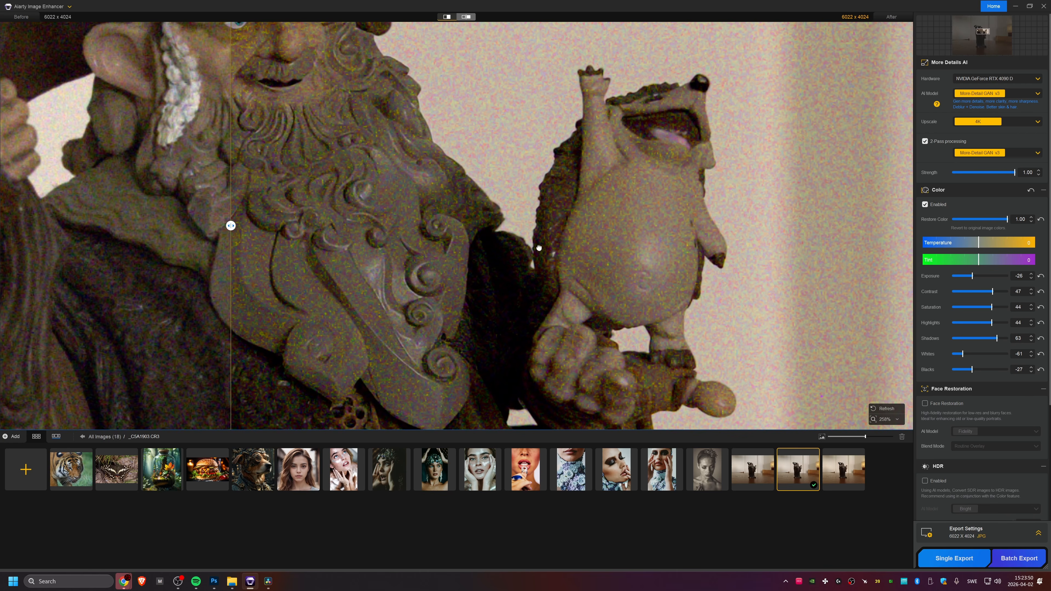
{"action": "left_click_drag", "start_coordinate": [539, 248], "coordinate": [426, 238]}
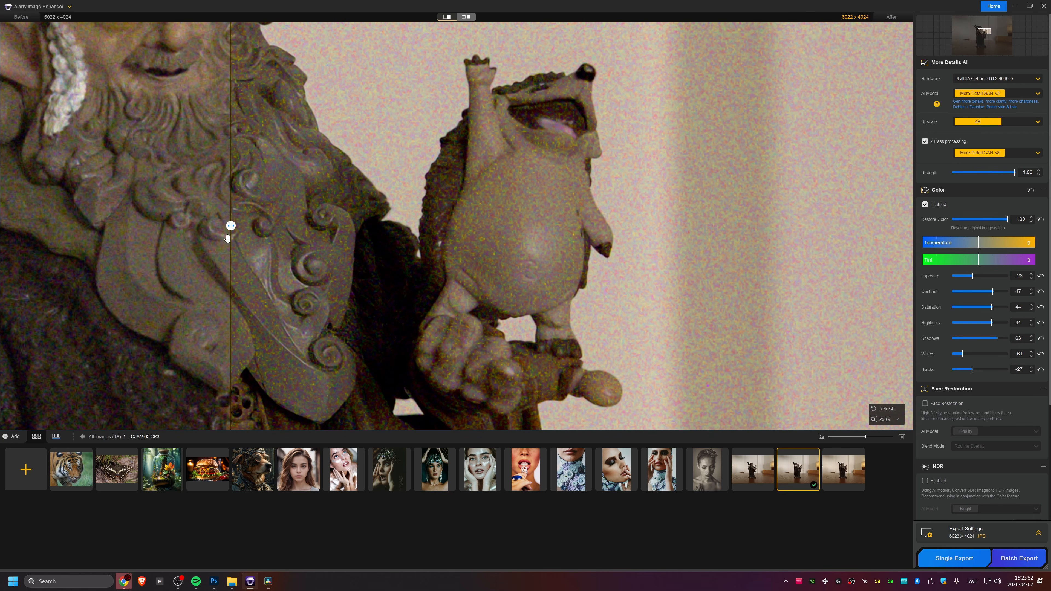
{"action": "left_click_drag", "start_coordinate": [231, 225], "coordinate": [194, 262]}
{"action": "left_click_drag", "start_coordinate": [411, 298], "coordinate": [461, 298]}
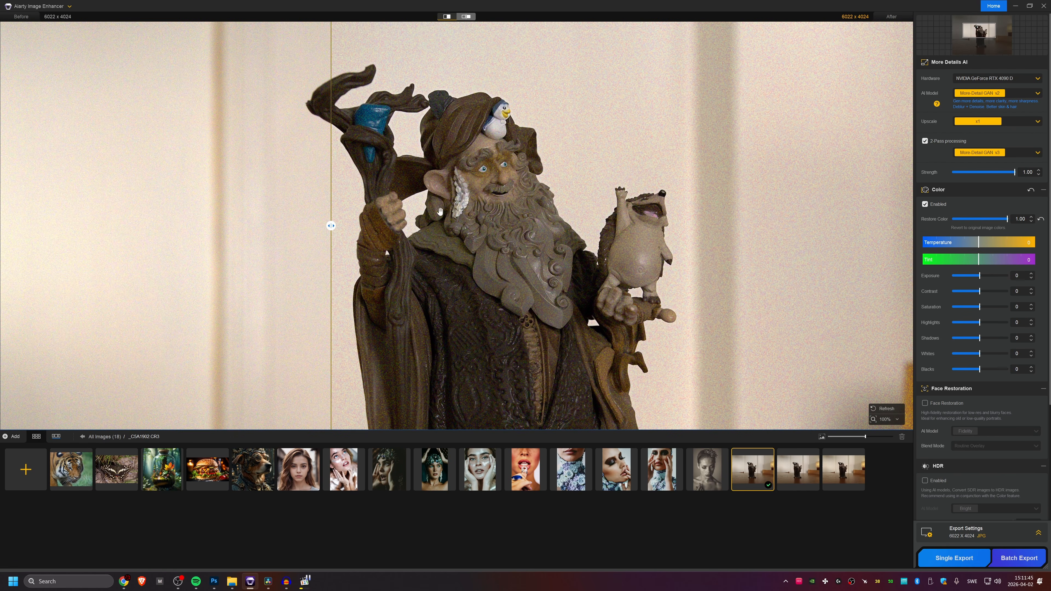
Step: Disable the color adjustments on the first figurine photo and compare the enhanced staff, face and beard with the original
{"action": "left_click_drag", "start_coordinate": [330, 227], "coordinate": [372, 259]}
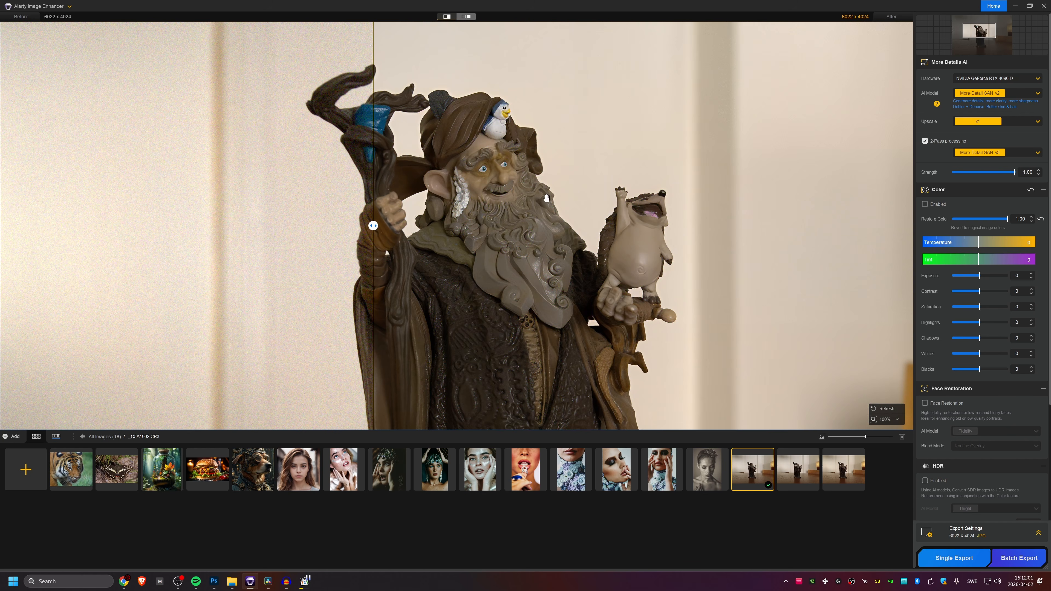
{"action": "scroll", "coordinate": [477, 199], "scroll_direction": "down", "scroll_amount": 5}
{"action": "scroll", "coordinate": [477, 199], "scroll_direction": "up", "scroll_amount": 4}
{"action": "left_click_drag", "start_coordinate": [436, 218], "coordinate": [481, 220]}
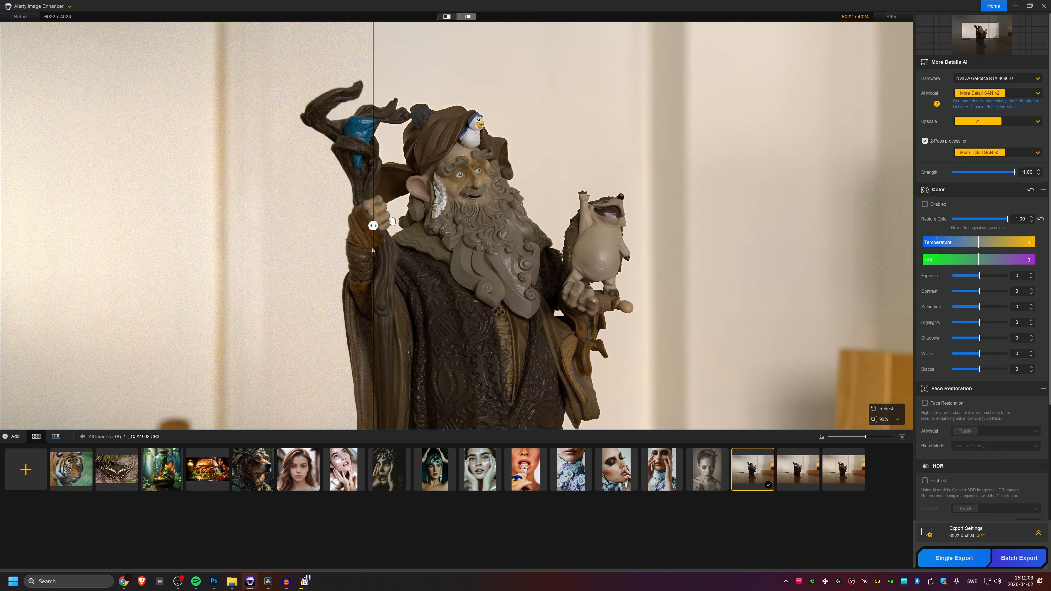
{"action": "left_click_drag", "start_coordinate": [374, 225], "coordinate": [305, 231]}
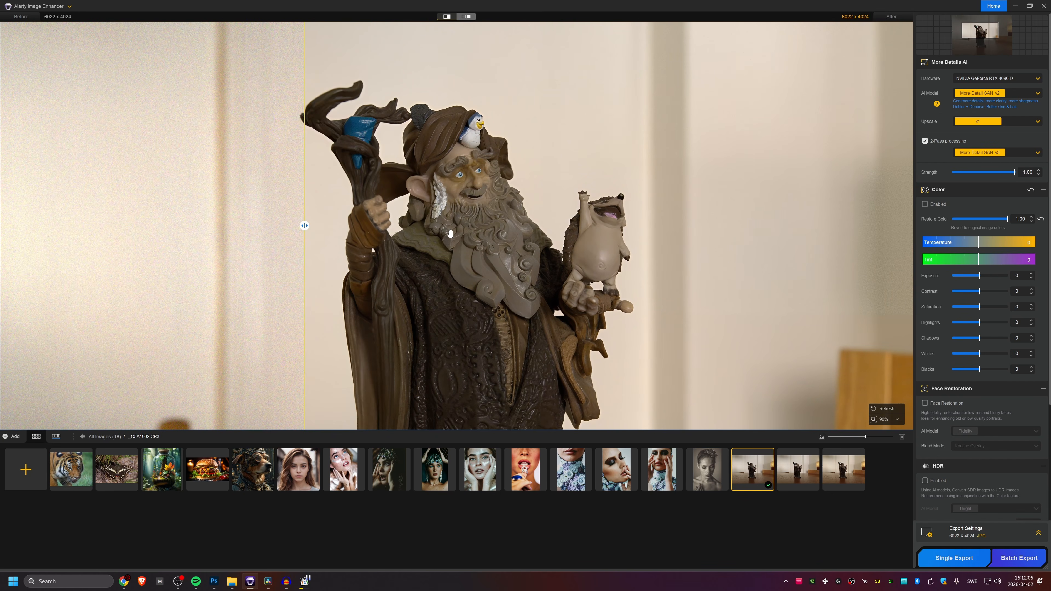
{"action": "scroll", "coordinate": [450, 234], "scroll_direction": "up", "scroll_amount": 2}
{"action": "left_click_drag", "start_coordinate": [468, 233], "coordinate": [489, 233]}
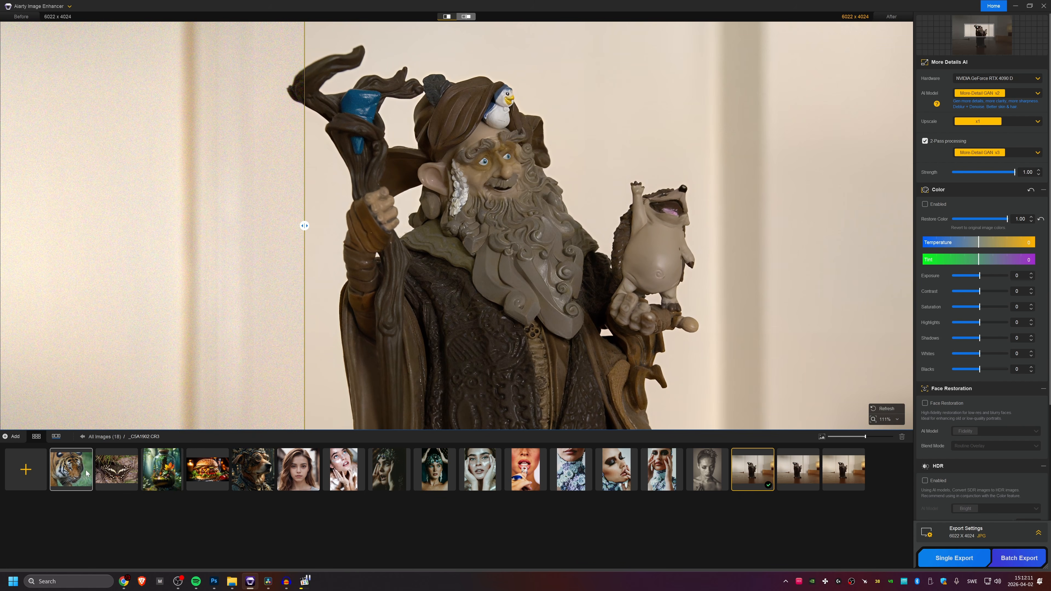
Step: Open the tiger image and sweep the before/after divider across it to compare the noisy original with the 4K enhanced version
{"action": "left_click", "coordinate": [71, 469]}
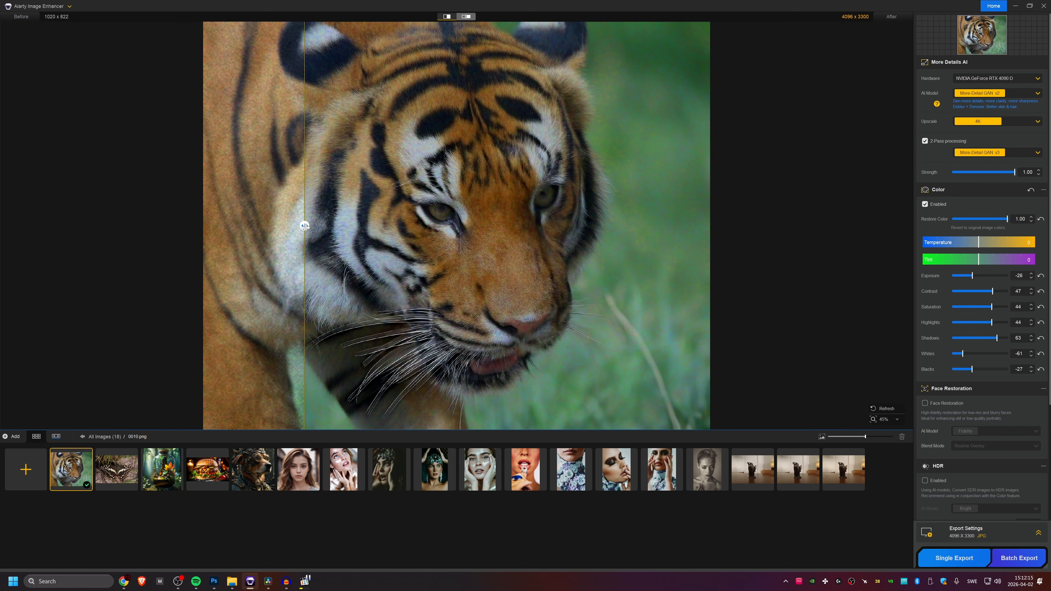
{"action": "left_click_drag", "start_coordinate": [304, 226], "coordinate": [671, 242]}
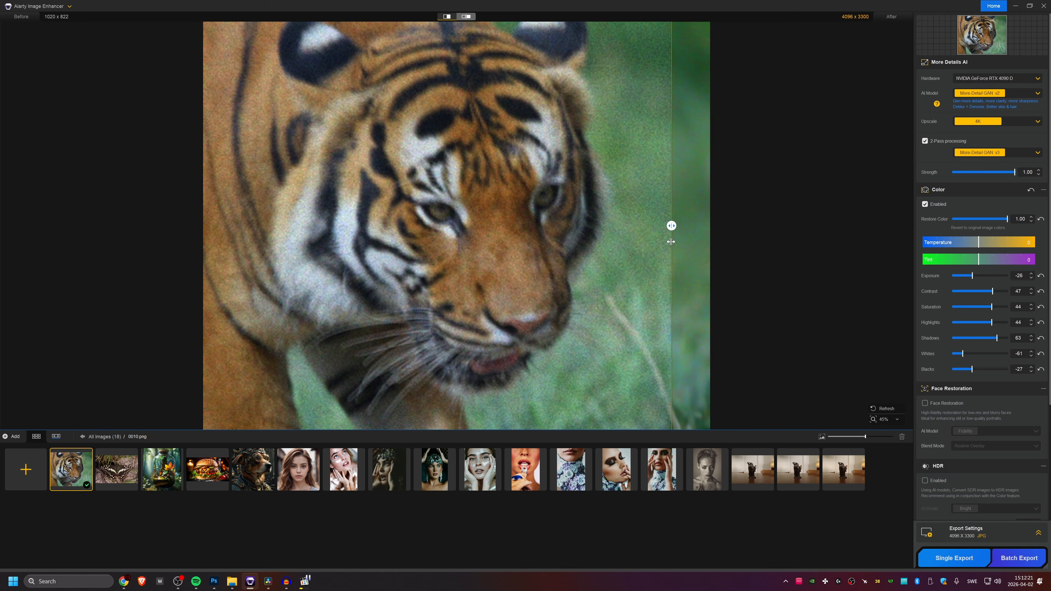
{"action": "left_click_drag", "start_coordinate": [671, 241], "coordinate": [330, 227]}
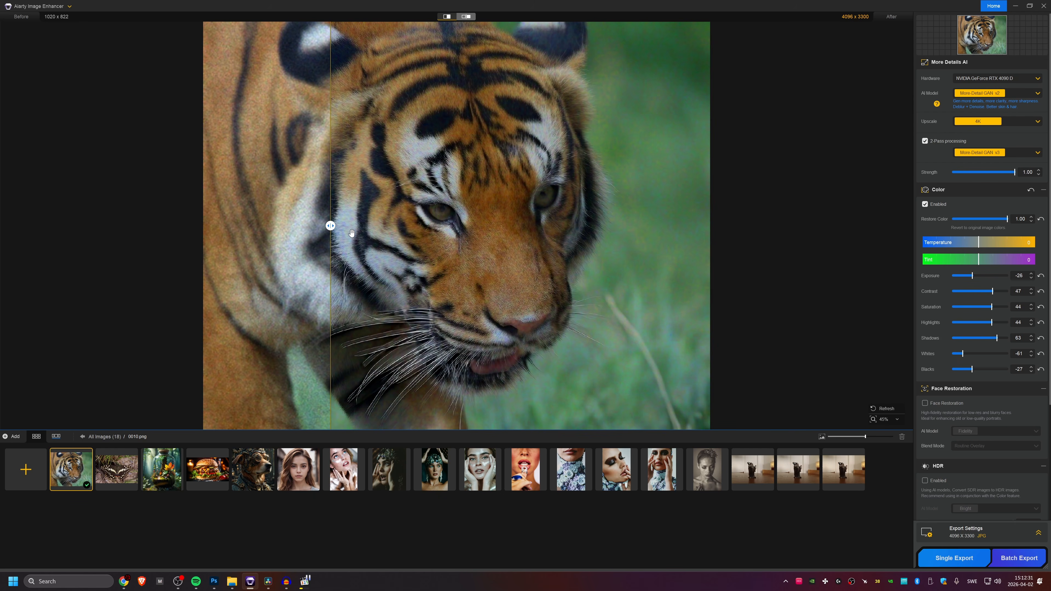
{"action": "mouse_move", "coordinate": [331, 225]}
{"action": "left_mouse_down"}
{"action": "mouse_move", "coordinate": [608, 226]}
{"action": "mouse_move", "coordinate": [348, 226]}
{"action": "left_mouse_up"}
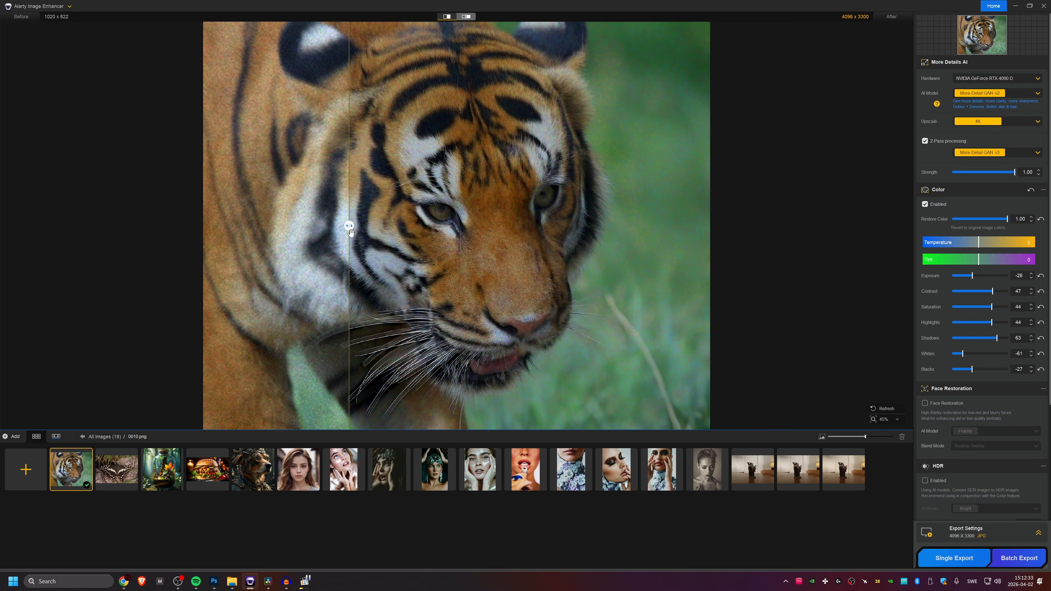
Step: Toggle the tiger's color adjustments off and back on to compare their effect, and shift the divider slightly toward the shoulder
{"action": "left_click", "coordinate": [925, 204]}
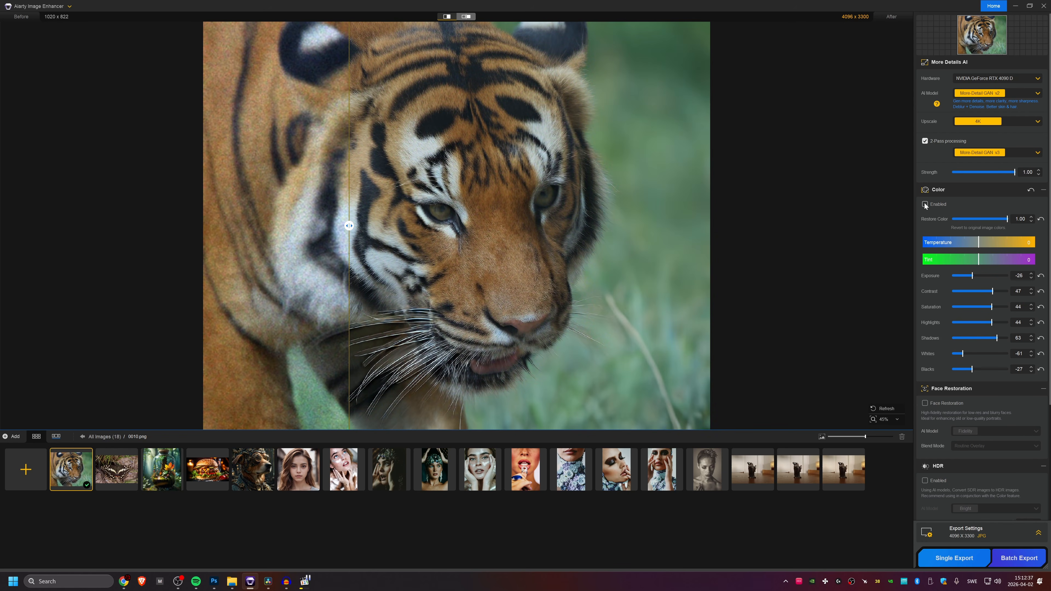
{"action": "left_click", "coordinate": [925, 204]}
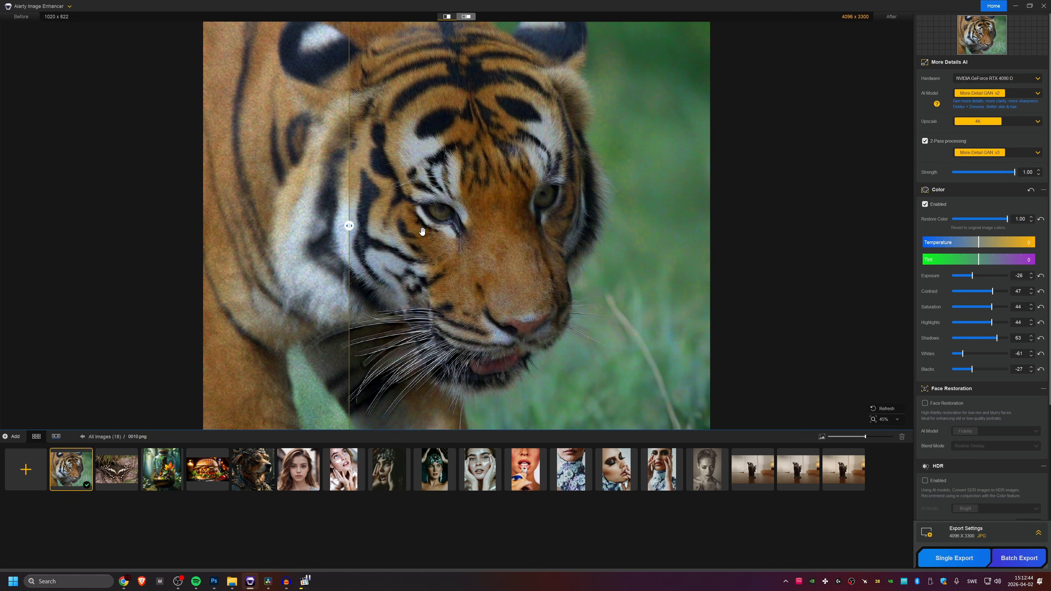
{"action": "left_click_drag", "start_coordinate": [347, 226], "coordinate": [329, 236]}
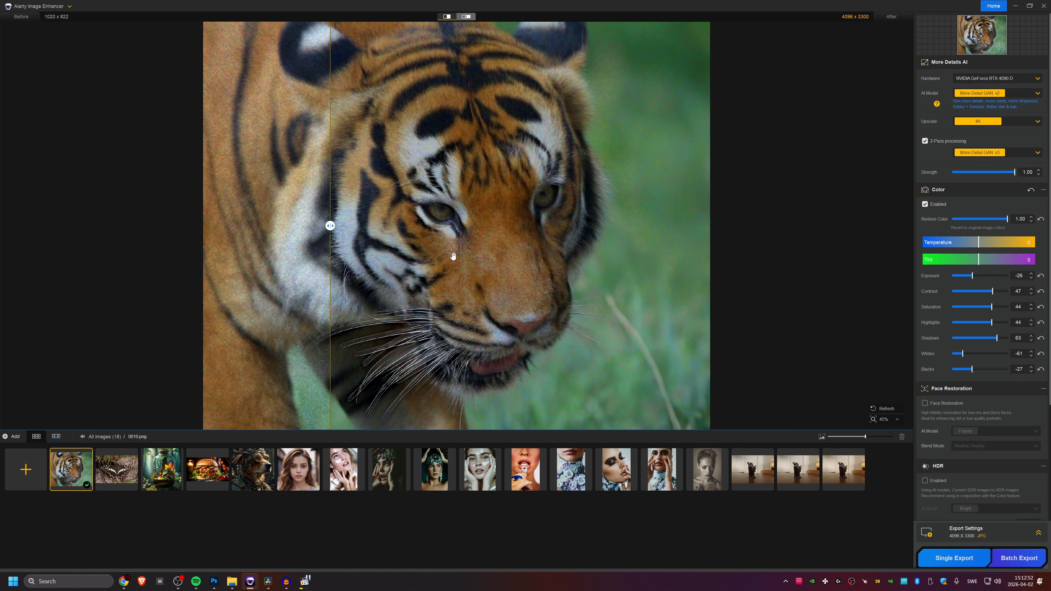
Step: Open the first figurine photo and move the before/after divider over the staff to compare the original with the enhanced version
{"action": "left_click", "coordinate": [756, 470]}
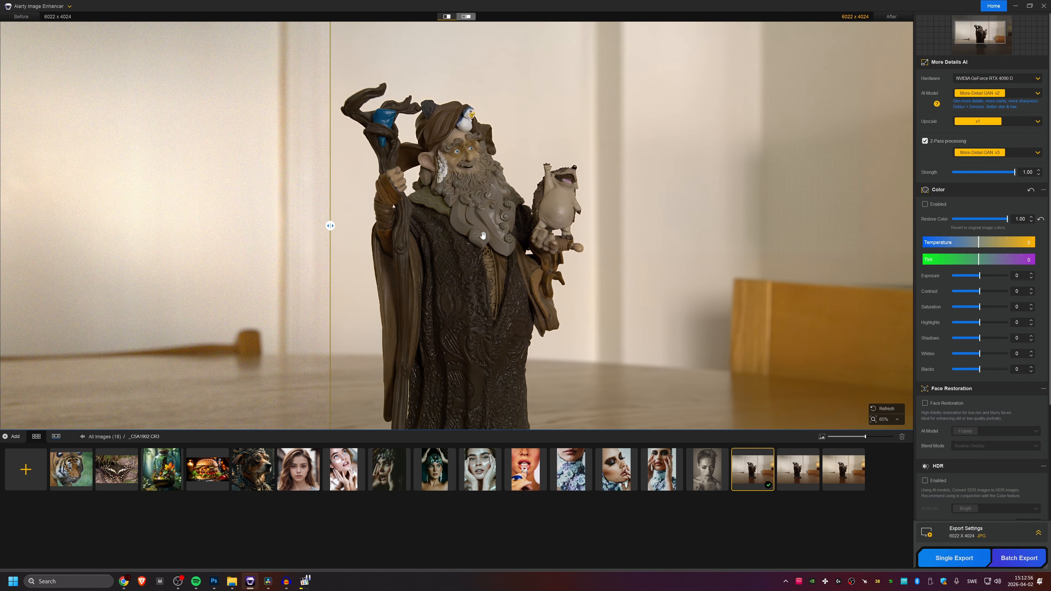
{"action": "left_click_drag", "start_coordinate": [329, 222], "coordinate": [388, 236]}
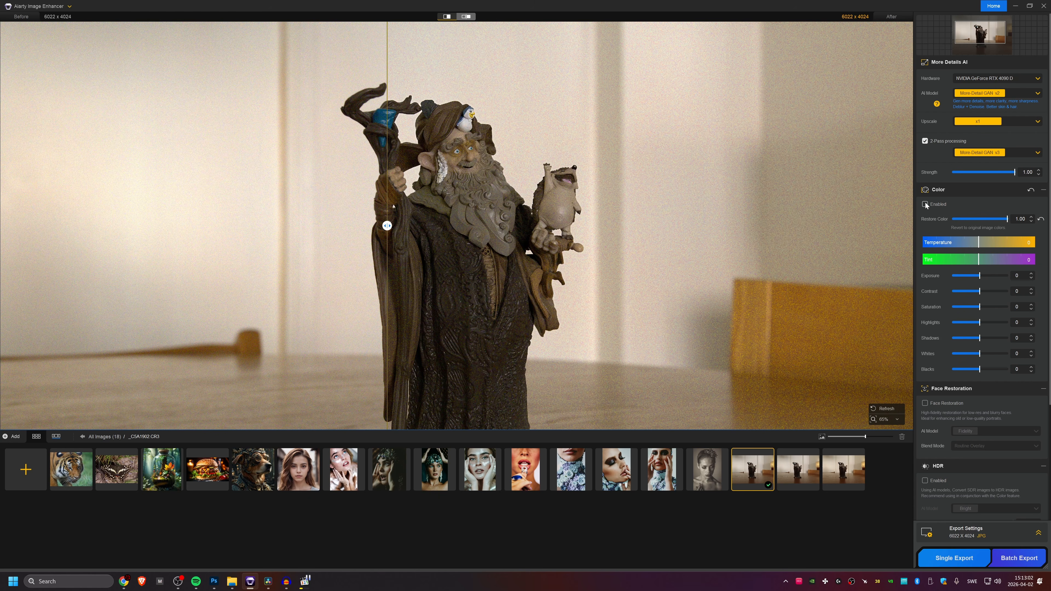
{"action": "scroll", "coordinate": [483, 228], "scroll_direction": "up", "scroll_amount": 1}
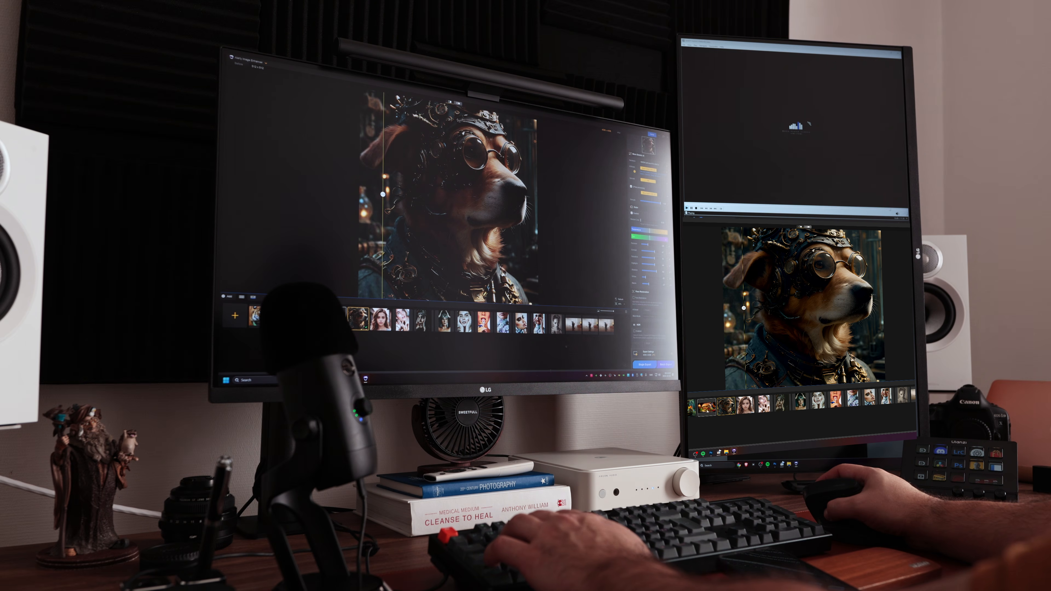
{"action": "left_click", "coordinate": [707, 412]}
{"action": "scroll", "coordinate": [810, 304], "scroll_direction": "down", "scroll_amount": 2}
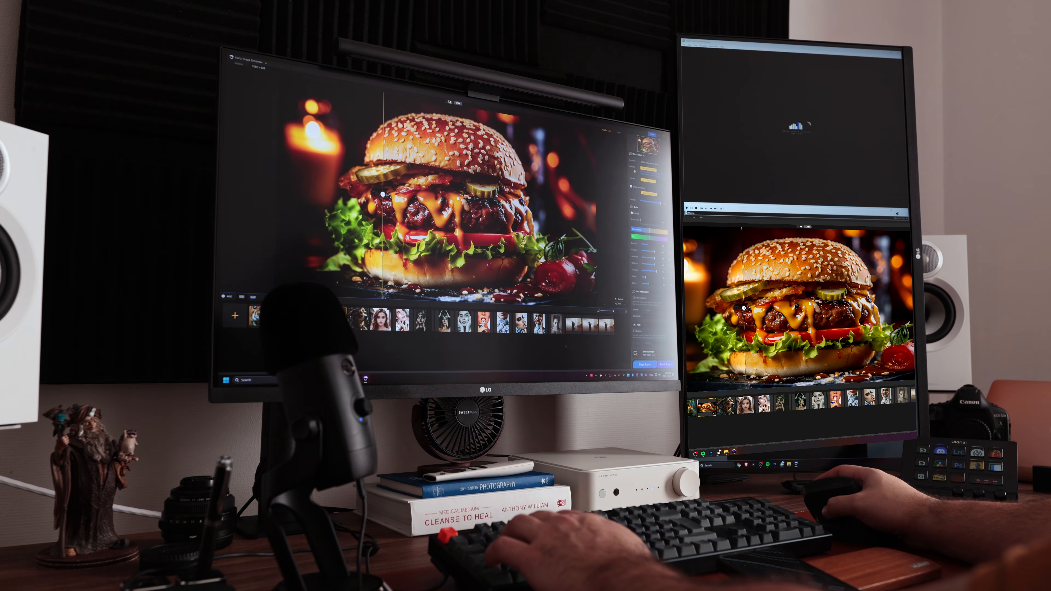
{"action": "left_click", "coordinate": [691, 408]}
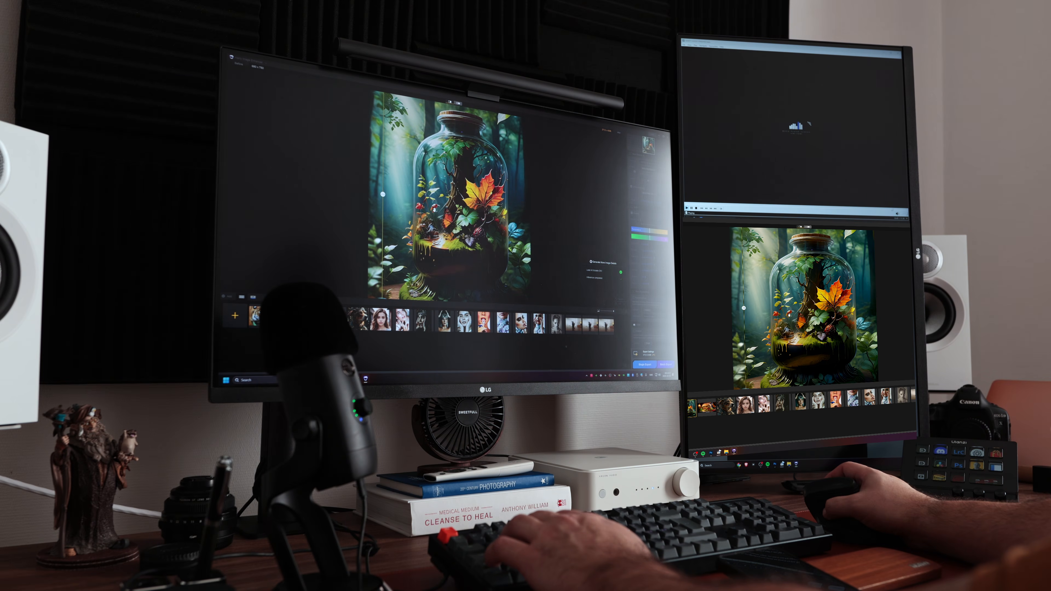
{"action": "mouse_move", "coordinate": [384, 213]}
{"action": "left_mouse_down"}
{"action": "mouse_move", "coordinate": [517, 222]}
{"action": "mouse_move", "coordinate": [403, 215]}
{"action": "left_mouse_up"}
{"action": "left_click", "coordinate": [297, 317]}
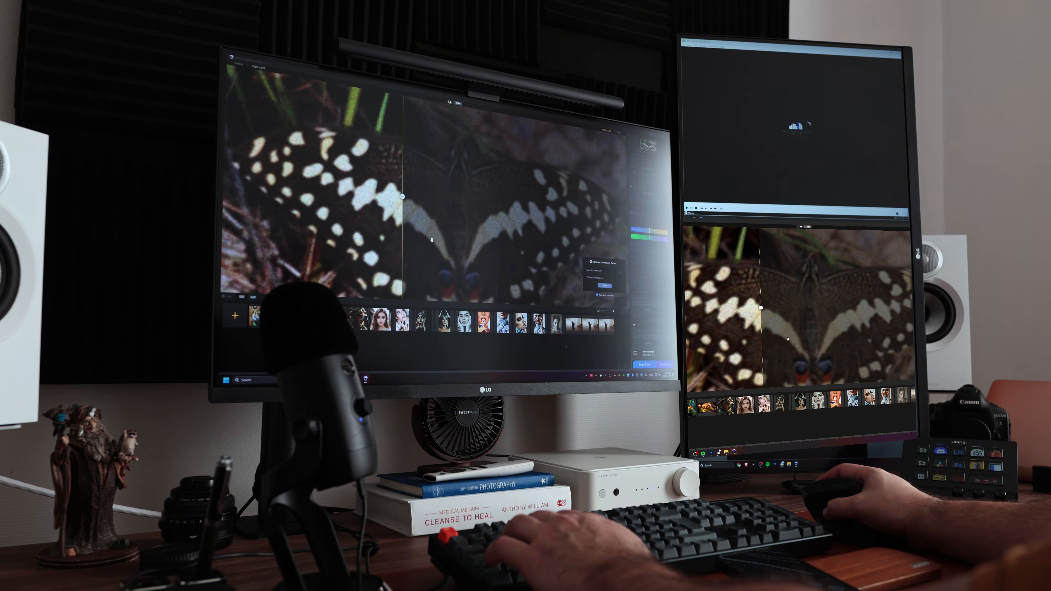
{"action": "left_click_drag", "start_coordinate": [403, 199], "coordinate": [551, 207]}
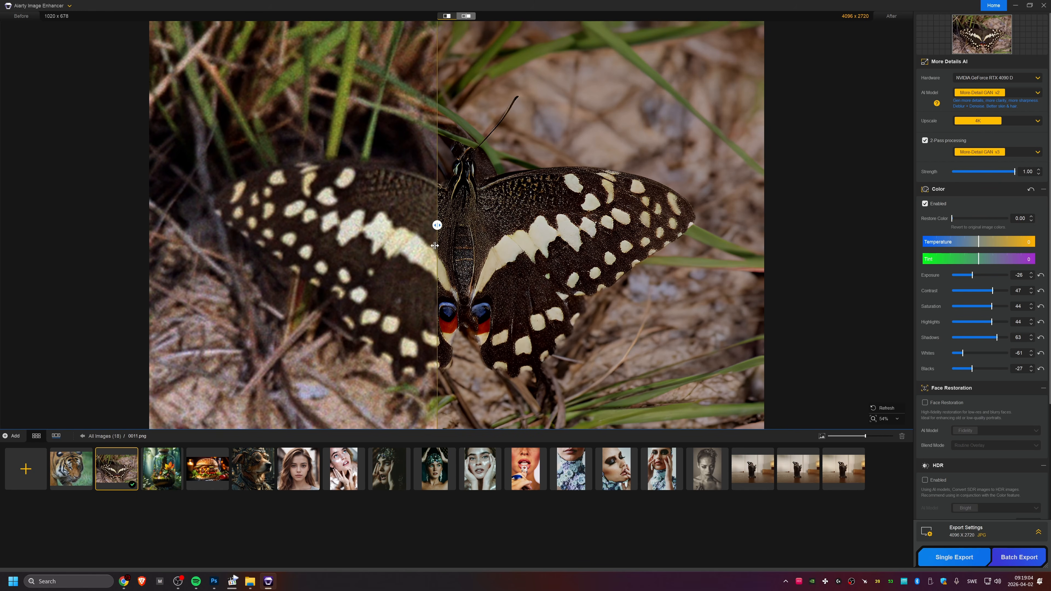
Step: Sweep the before/after divider over the butterfly's left wing, and open the tiger image to compare its face with the original
{"action": "left_click_drag", "start_coordinate": [435, 246], "coordinate": [302, 240]}
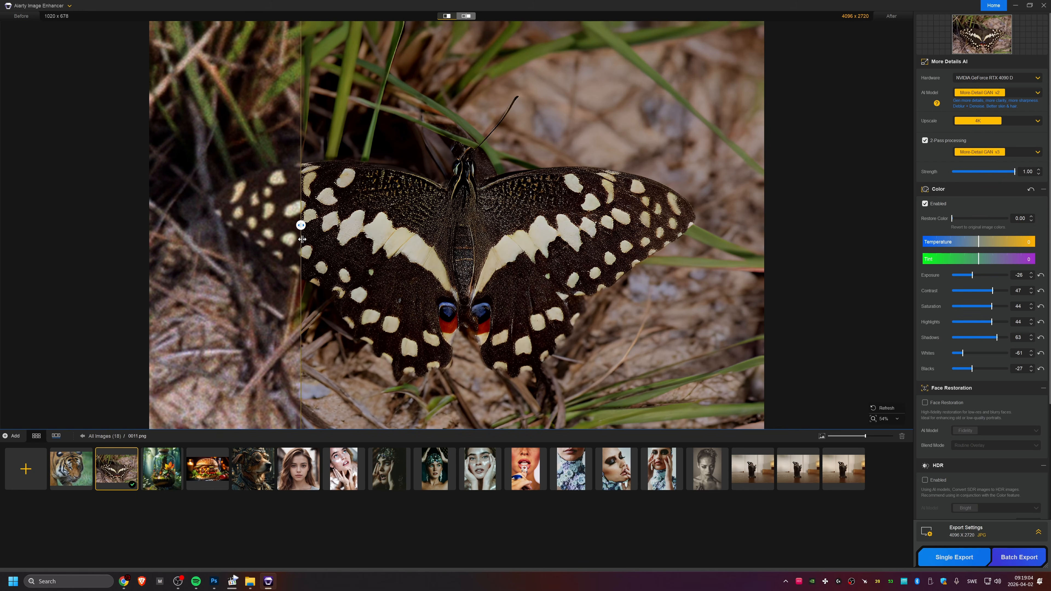
{"action": "left_click", "coordinate": [71, 470]}
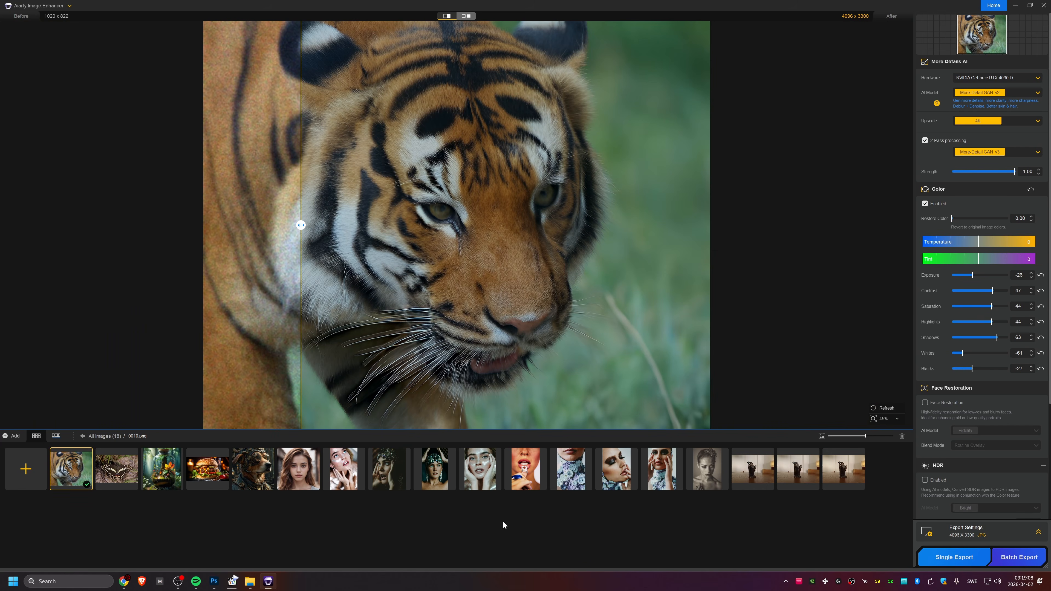
{"action": "scroll", "coordinate": [935, 385], "scroll_direction": "down", "scroll_amount": 3}
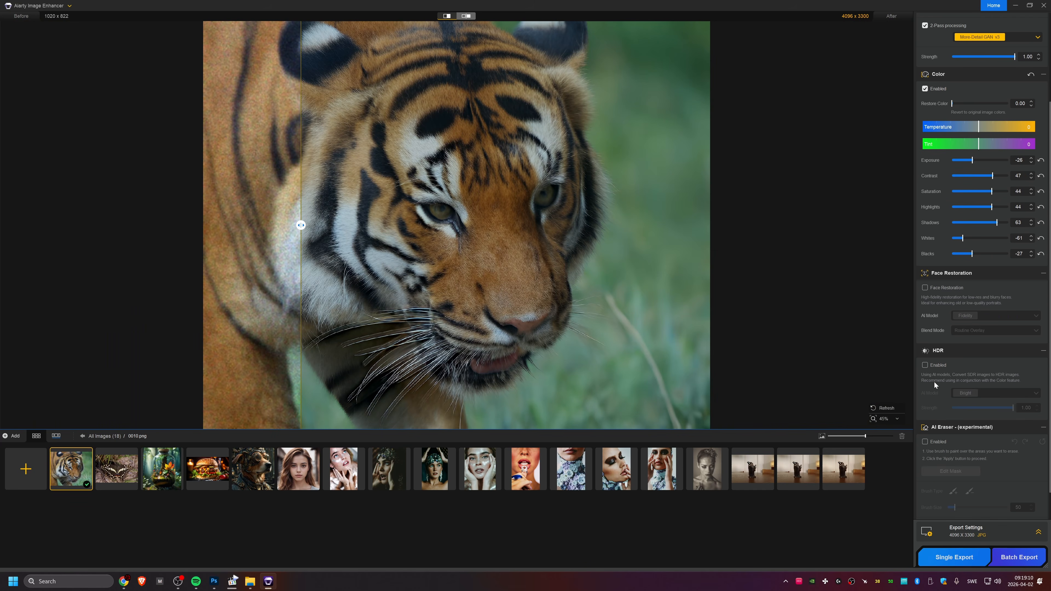
{"action": "scroll", "coordinate": [934, 385], "scroll_direction": "up", "scroll_amount": 3}
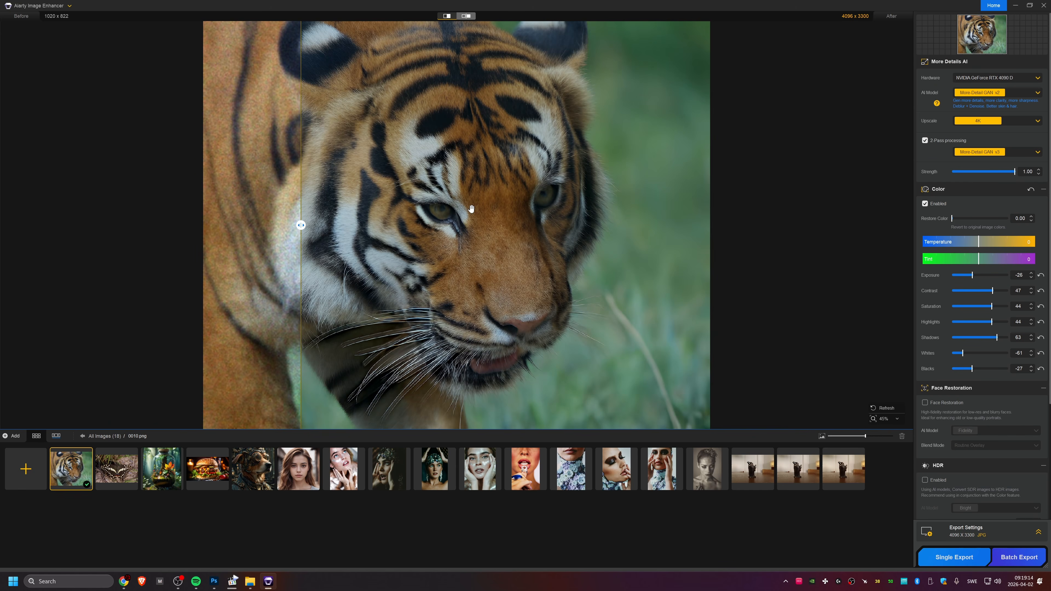
{"action": "left_click_drag", "start_coordinate": [300, 225], "coordinate": [596, 226]}
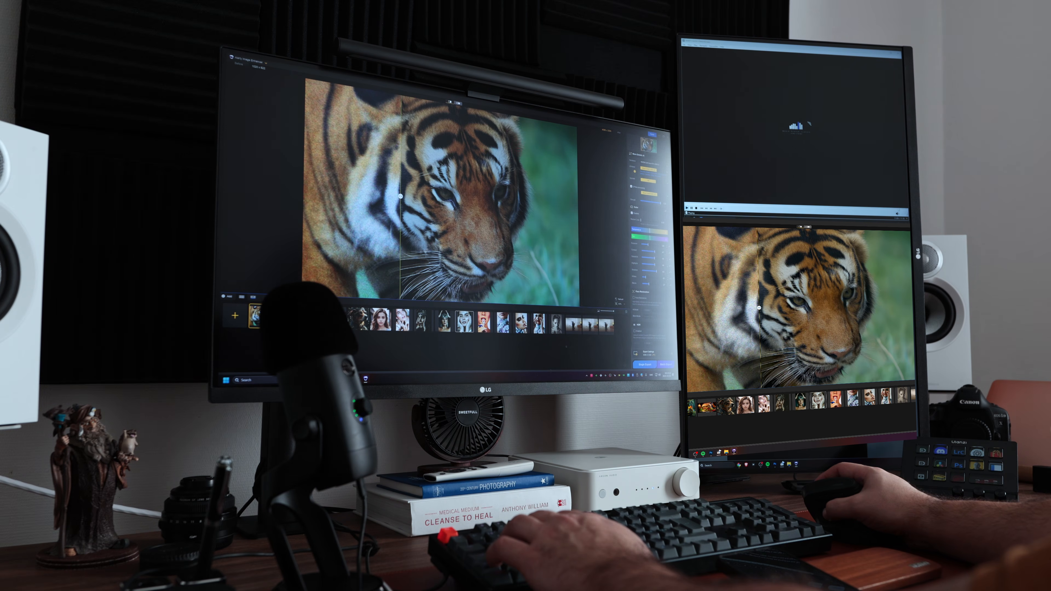
{"action": "left_click", "coordinate": [464, 323]}
{"action": "scroll", "coordinate": [451, 139], "scroll_direction": "down", "scroll_amount": 3}
{"action": "left_click_drag", "start_coordinate": [451, 137], "coordinate": [454, 226]}
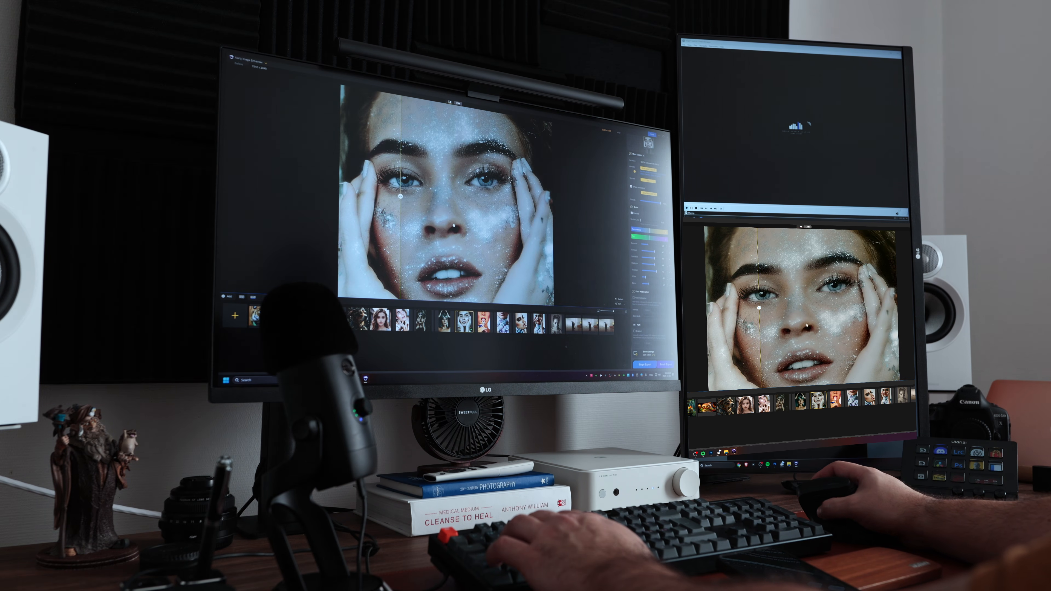
{"action": "scroll", "coordinate": [454, 226], "scroll_direction": "up", "scroll_amount": 3}
{"action": "left_click_drag", "start_coordinate": [400, 197], "coordinate": [334, 189]}
{"action": "scroll", "coordinate": [335, 189], "scroll_direction": "down", "scroll_amount": 3}
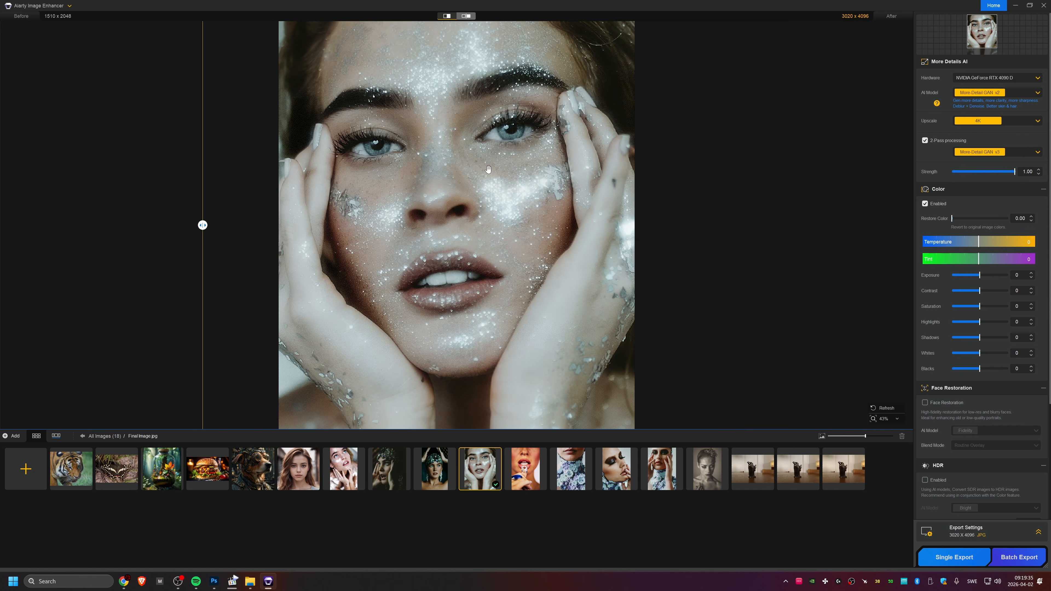
Step: Inspect the enhanced eyes, glitter-covered skin and lips up close in the portrait of the woman holding her face
{"action": "scroll", "coordinate": [488, 168], "scroll_direction": "up", "scroll_amount": 5}
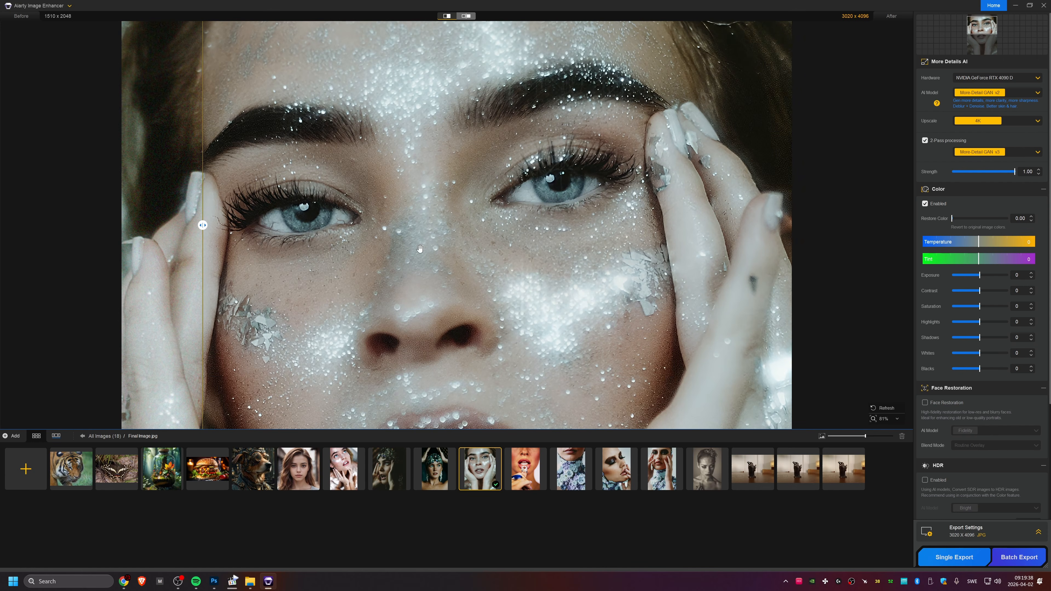
{"action": "scroll", "coordinate": [420, 250], "scroll_direction": "down", "scroll_amount": 3}
{"action": "left_click_drag", "start_coordinate": [422, 270], "coordinate": [389, 226]}
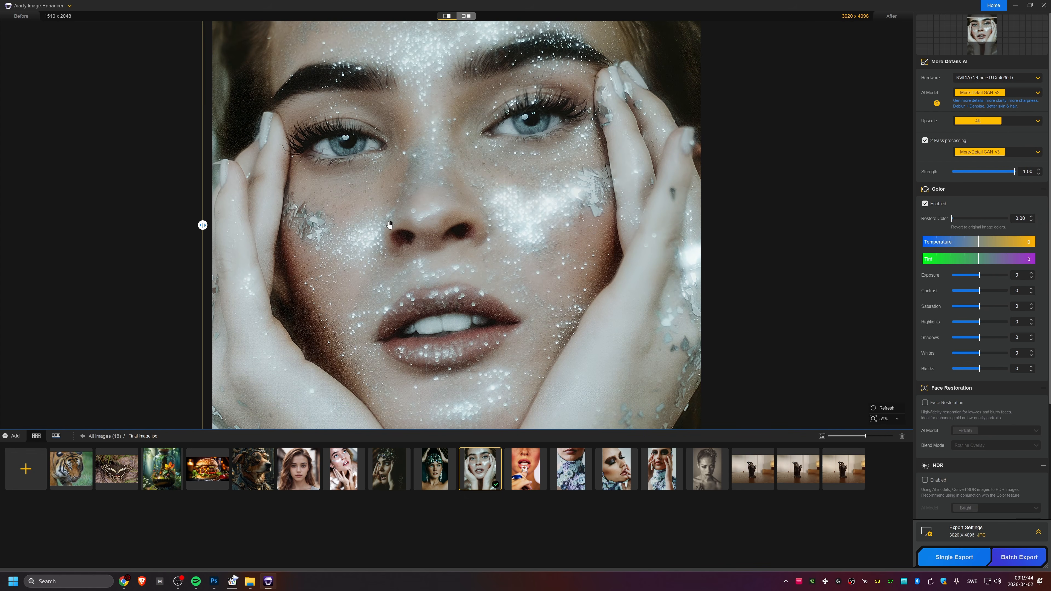
{"action": "scroll", "coordinate": [457, 224], "scroll_direction": "down", "scroll_amount": 3}
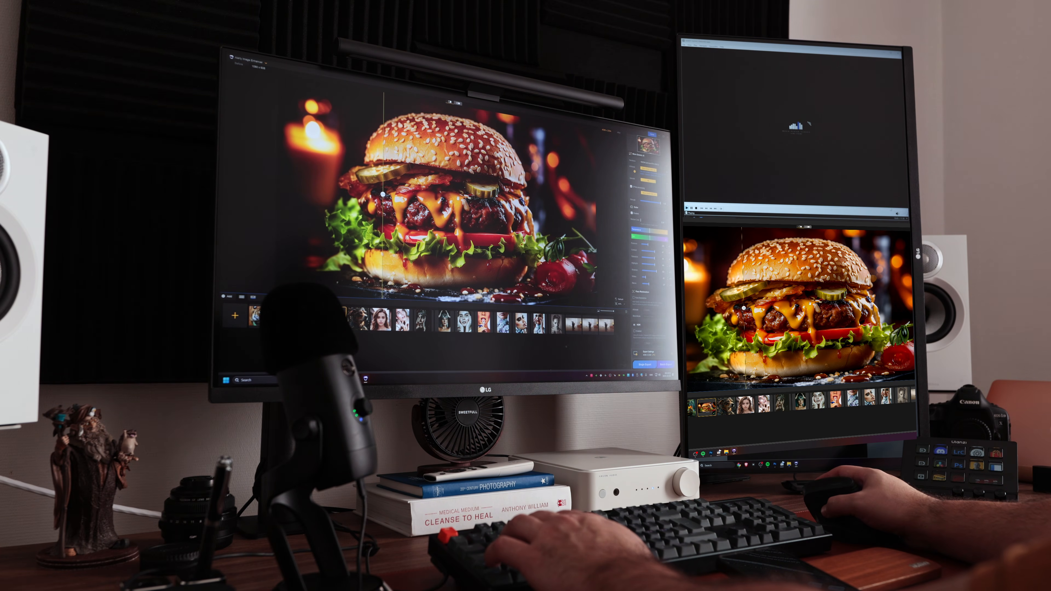
{"action": "left_click", "coordinate": [693, 411]}
{"action": "scroll", "coordinate": [790, 315], "scroll_direction": "down", "scroll_amount": 4}
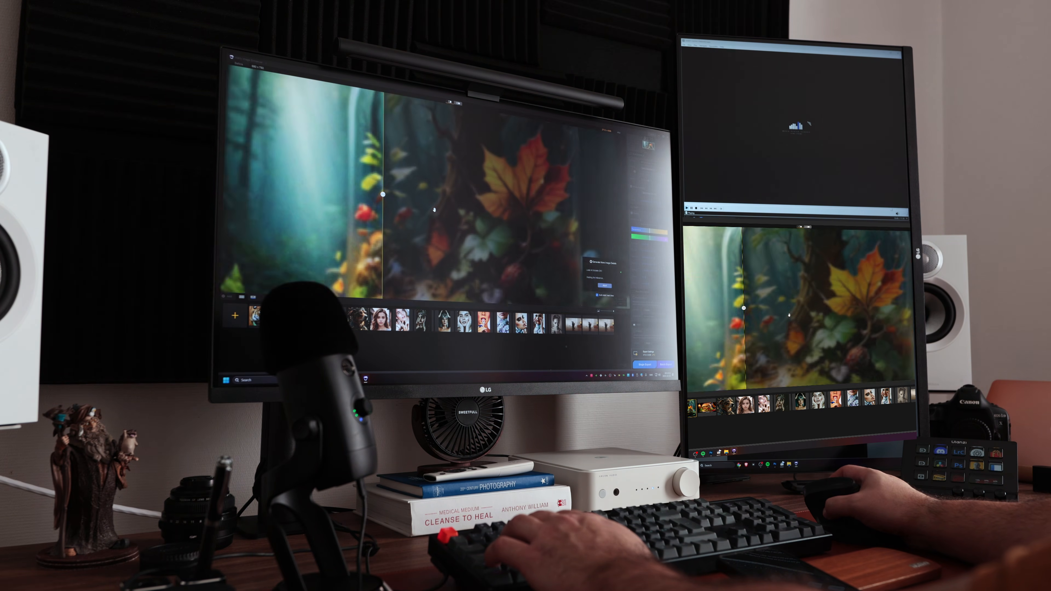